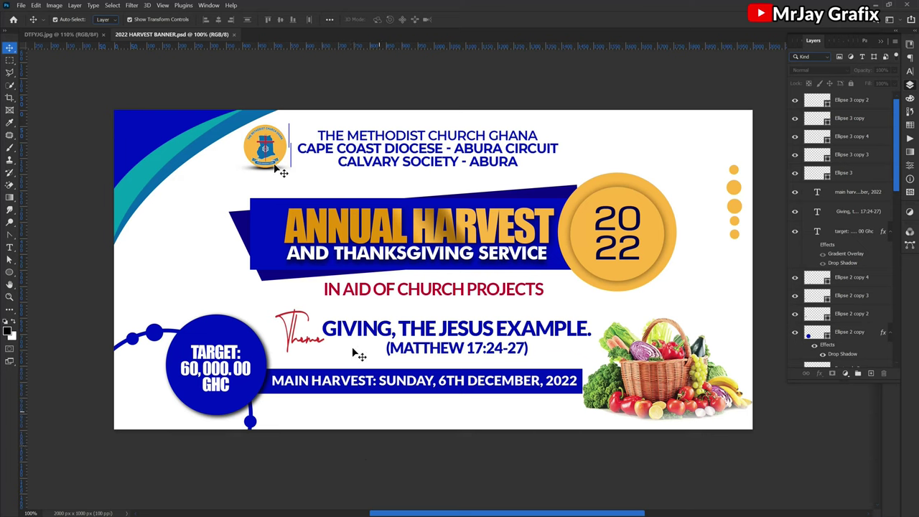
Step: Open the File menu while the finished 2022 HARVEST BANNER.psd is displayed
left_click(22, 6)
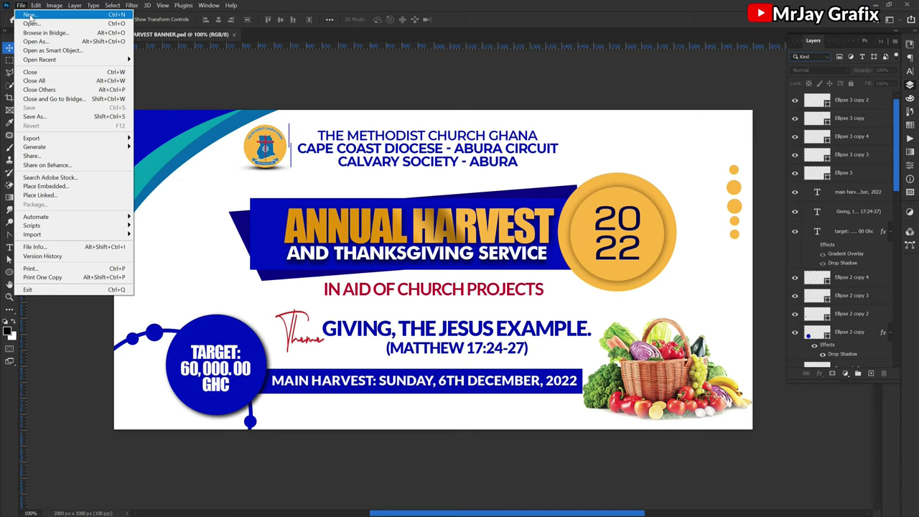
Step: Create a new DL print document in inches, landscape, 8.661 × 4.331 in at 300 ppi
left_click(30, 15)
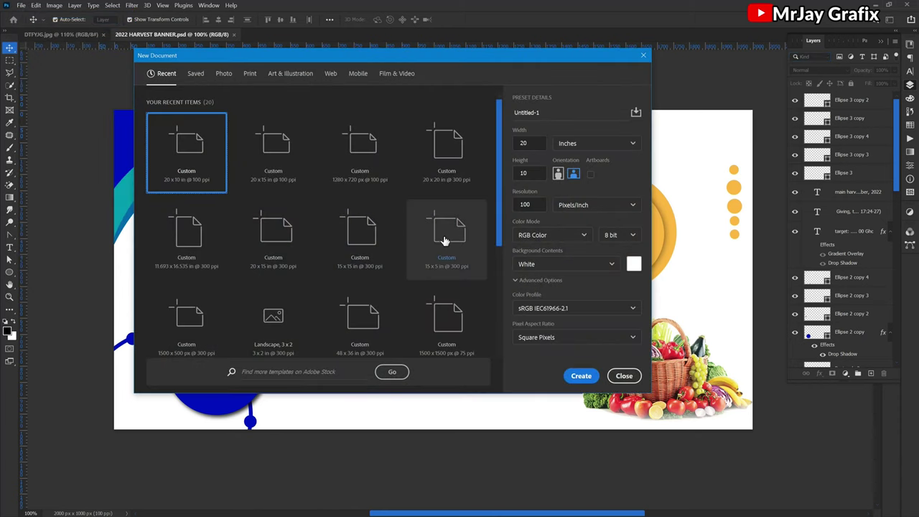
left_click(250, 76)
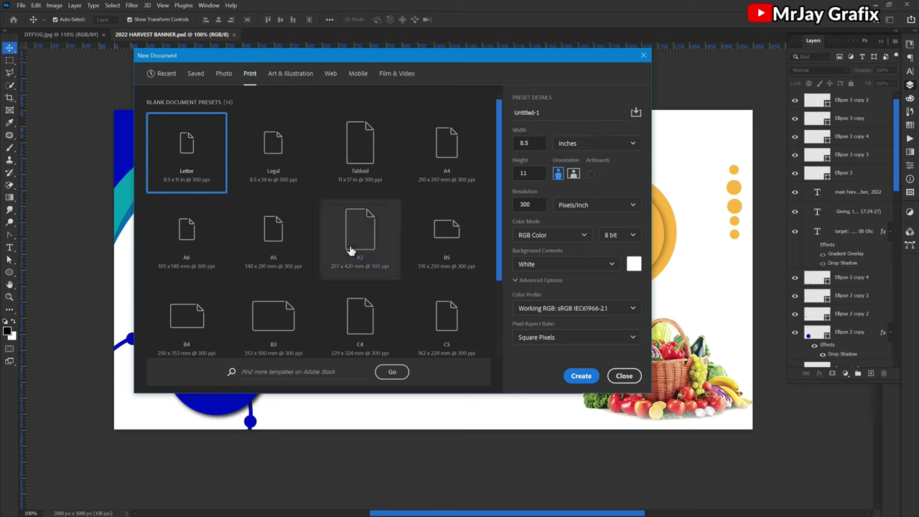
scroll(352, 252, "down", 3)
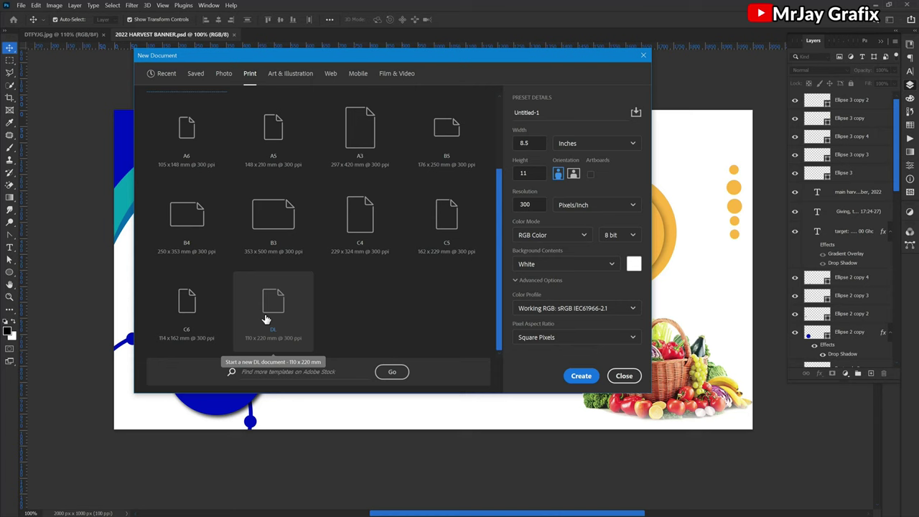
left_click(266, 319)
left_click(572, 144)
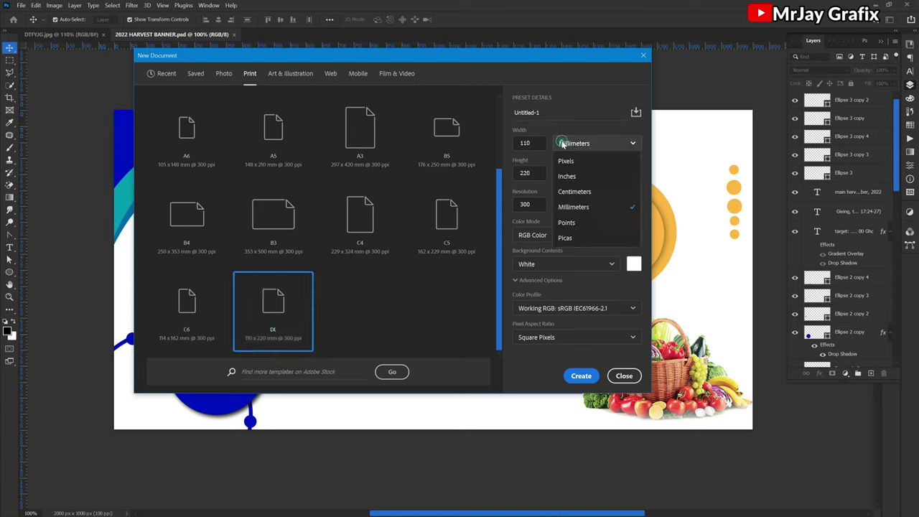
left_click(572, 174)
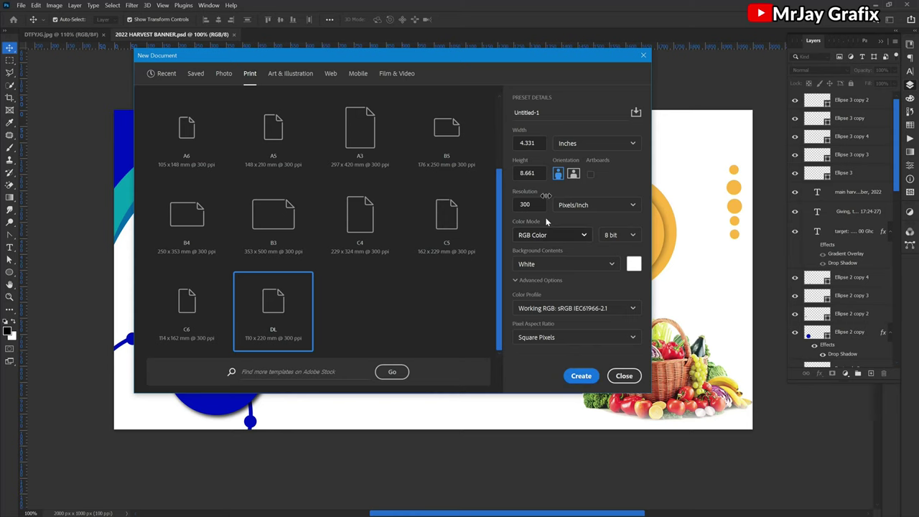
left_click(574, 177)
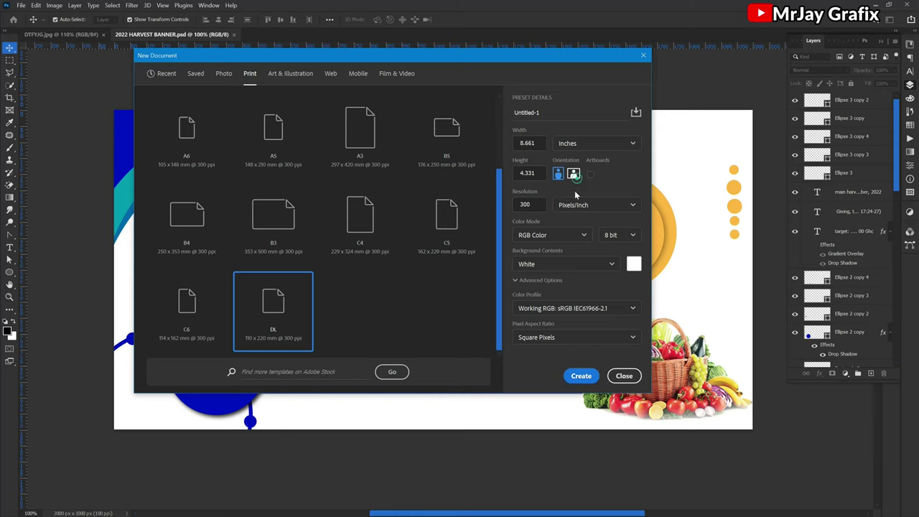
left_click(582, 377)
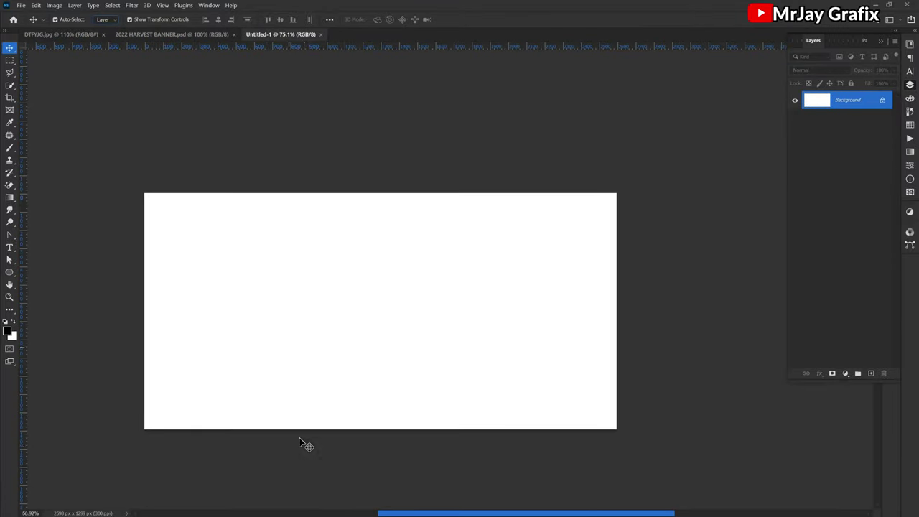
Step: Compare the banner with the blank Untitled-1, fitting the new canvas to the view
scroll(172, 310, "up", 1)
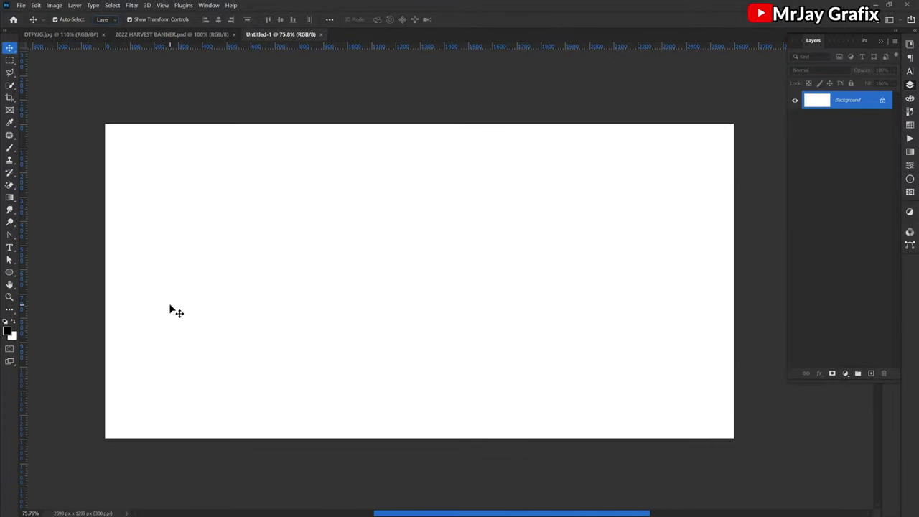
left_click(131, 35)
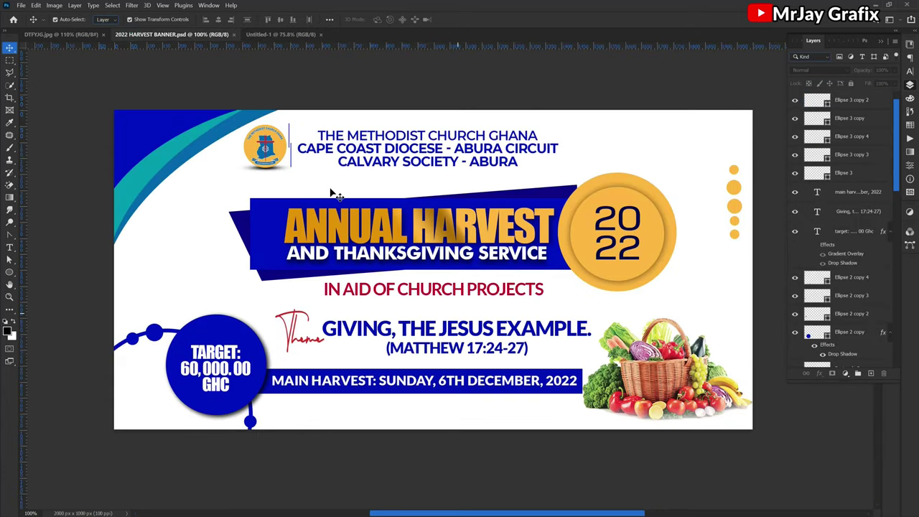
left_click(277, 34)
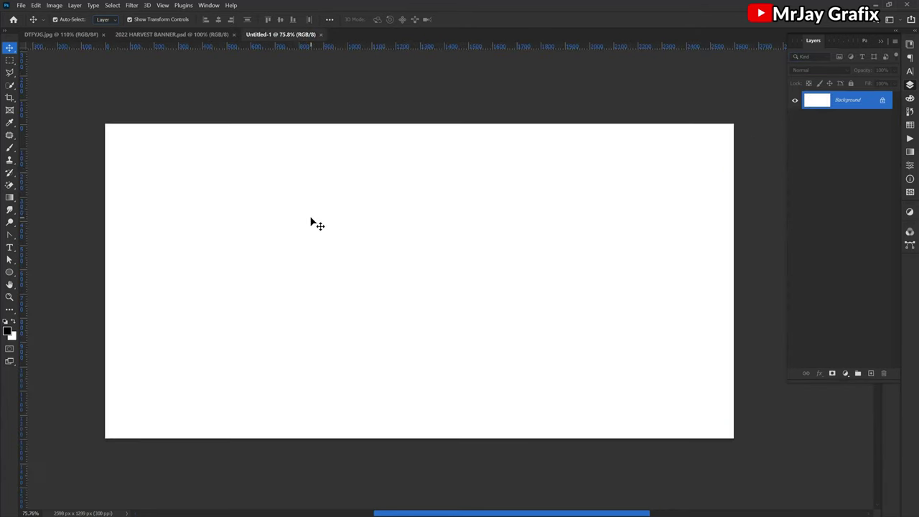
key("ctrl+minus")
key("ctrl+0")
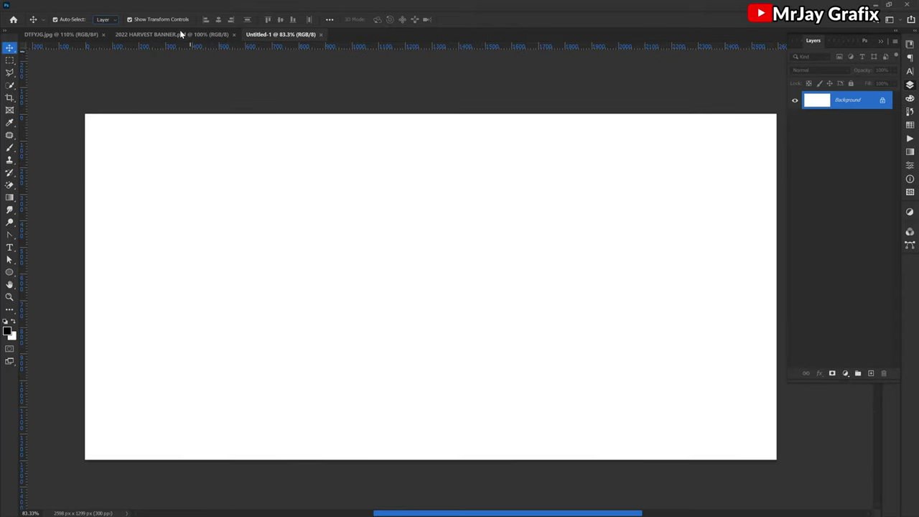
left_click(180, 35)
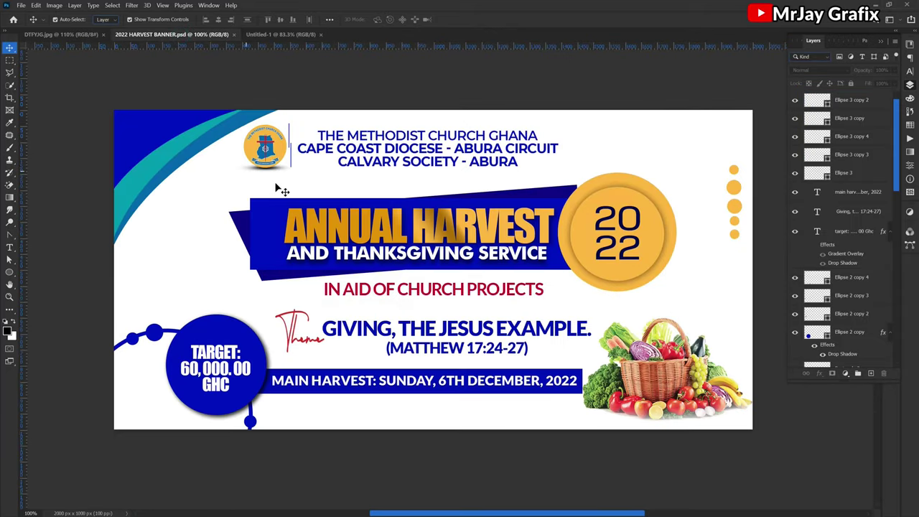
Step: Select the church logo and header layers on the banner and nudge the block right
left_click_drag(574, 145, 272, 167)
left_click_drag(181, 198, 117, 116)
left_click(142, 138)
left_click(153, 172)
left_click(153, 173)
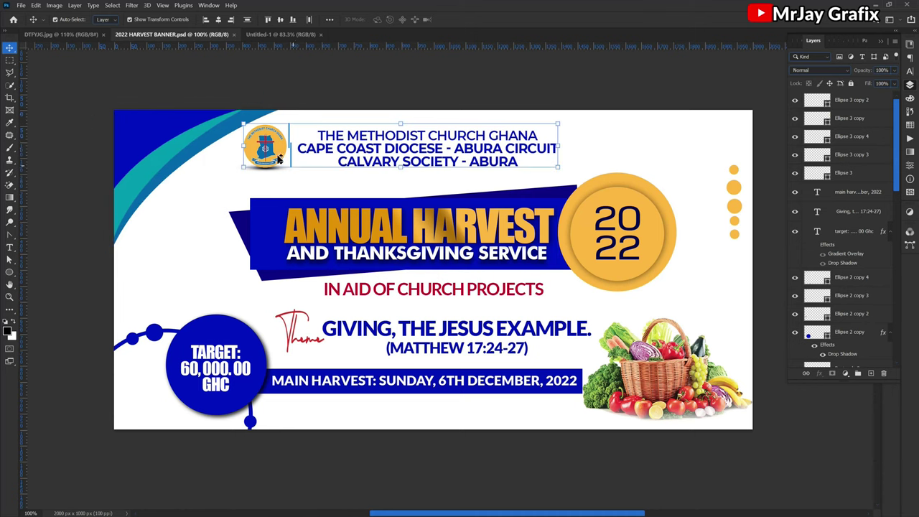
left_click_drag(278, 153, 274, 153)
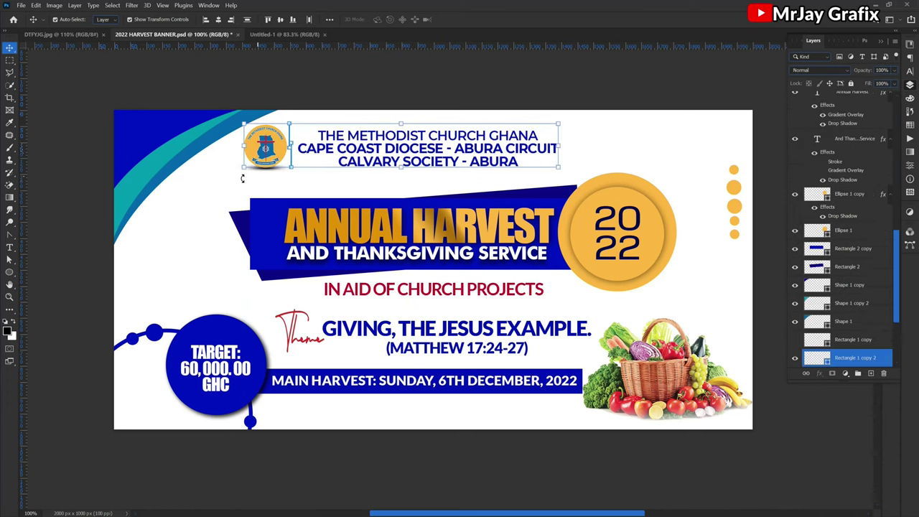
key("ctrl")
Step: Save the harvest banner and drag the logo-and-header block into Untitled-1
key("ctrl+s")
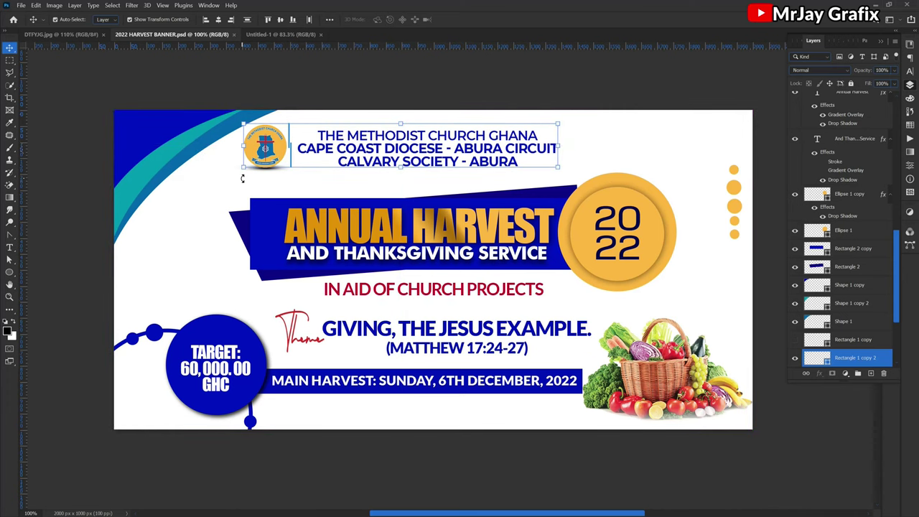
left_click_drag(263, 178, 400, 155)
left_click(195, 35)
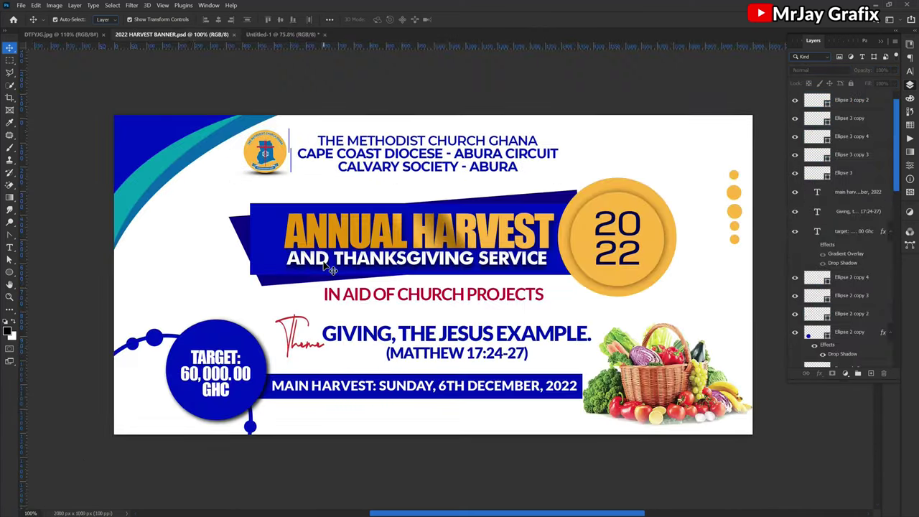
Step: Place the church logo and three-line header at Untitled-1's top centre, then return to the banner
left_click_drag(200, 195, 248, 38)
left_click_drag(372, 190, 400, 154)
left_click(303, 88)
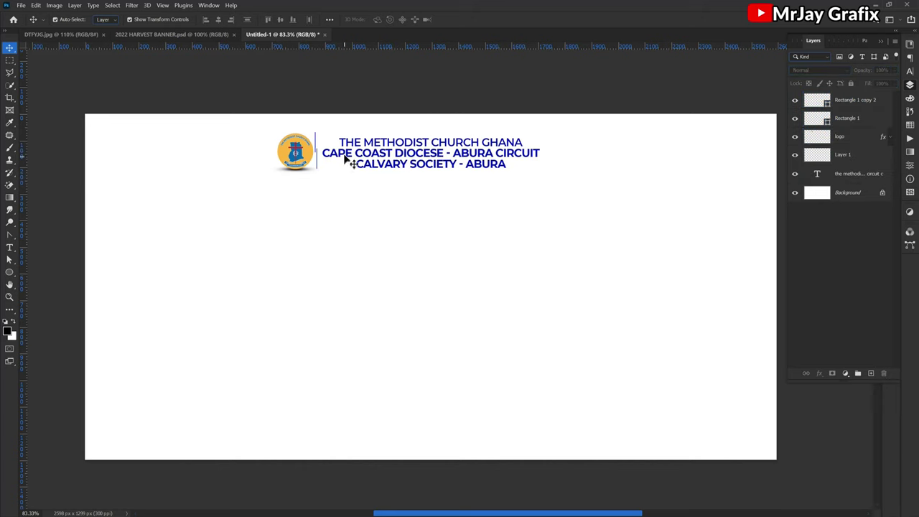
scroll(286, 201, "down", 2)
scroll(265, 144, "up", 1)
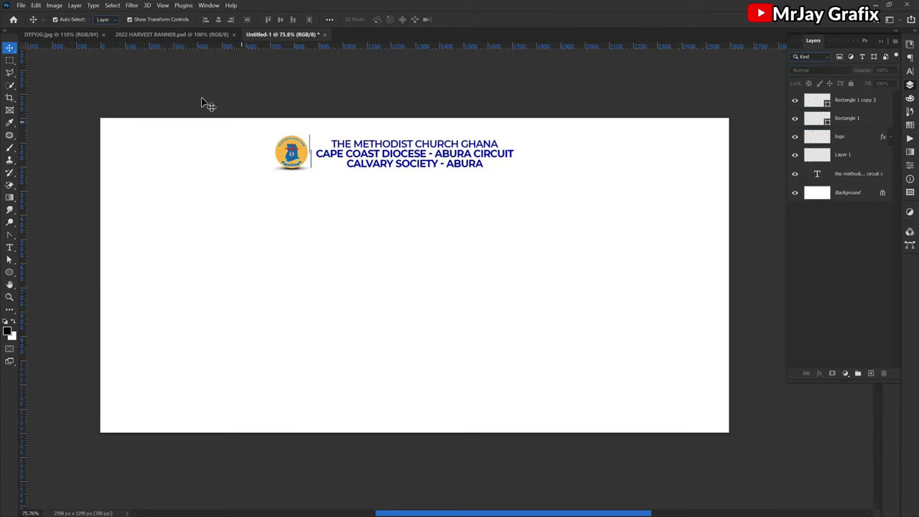
left_click(197, 34)
left_click(192, 242)
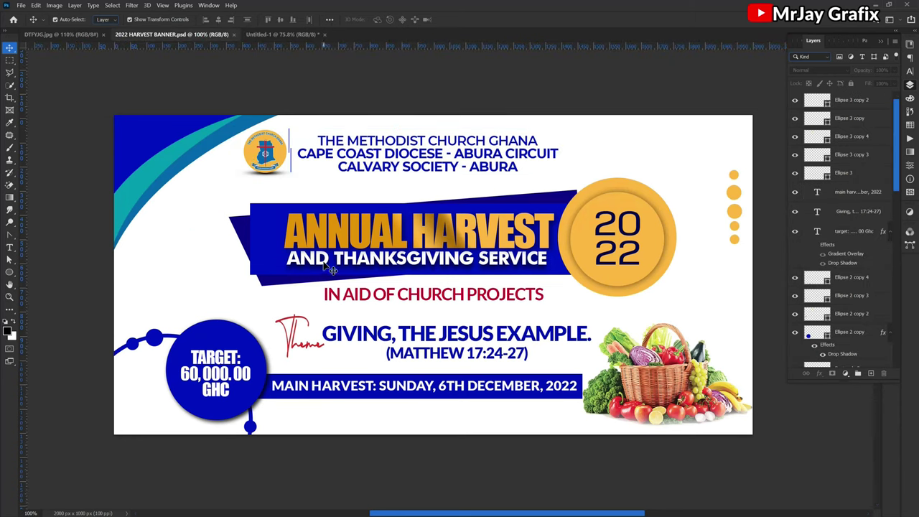
Step: Select the blue title panel and 2022 circle layers and drop them below the header in Untitled-1
left_click(207, 249)
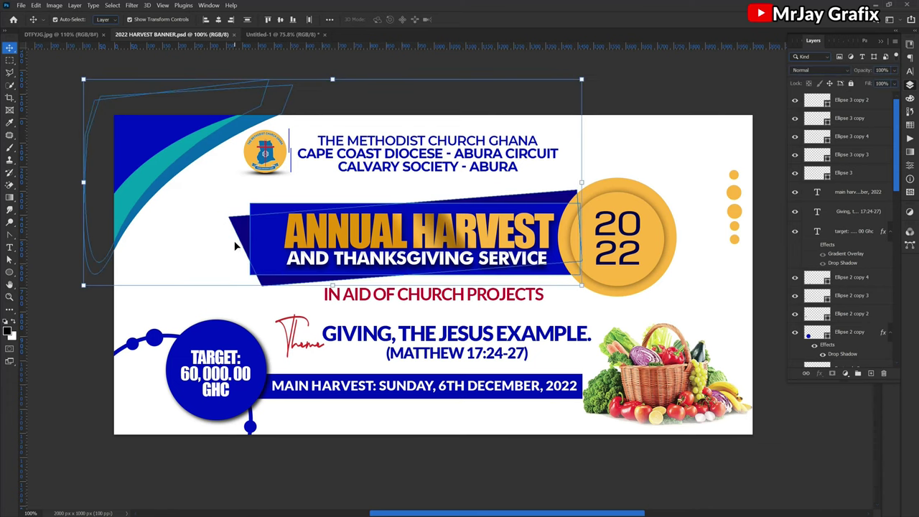
left_click(222, 246)
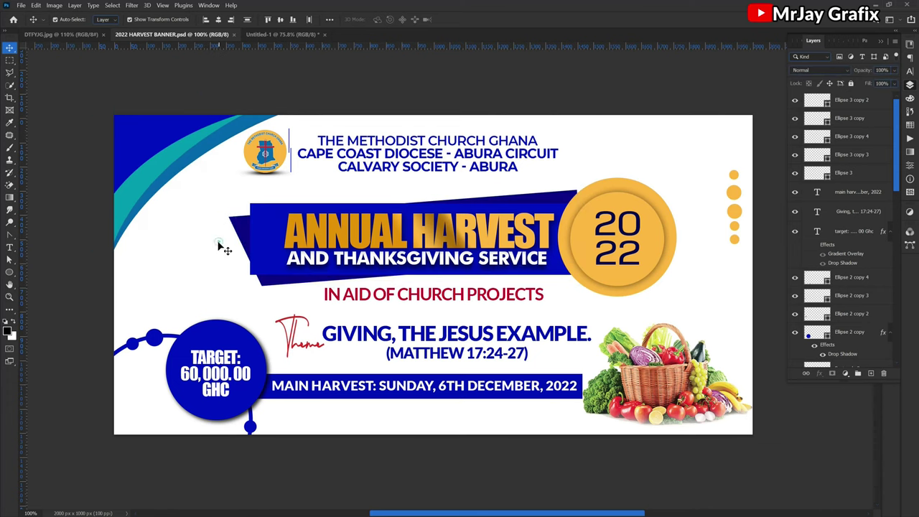
left_click(244, 204, "shift")
left_click(671, 260, "shift")
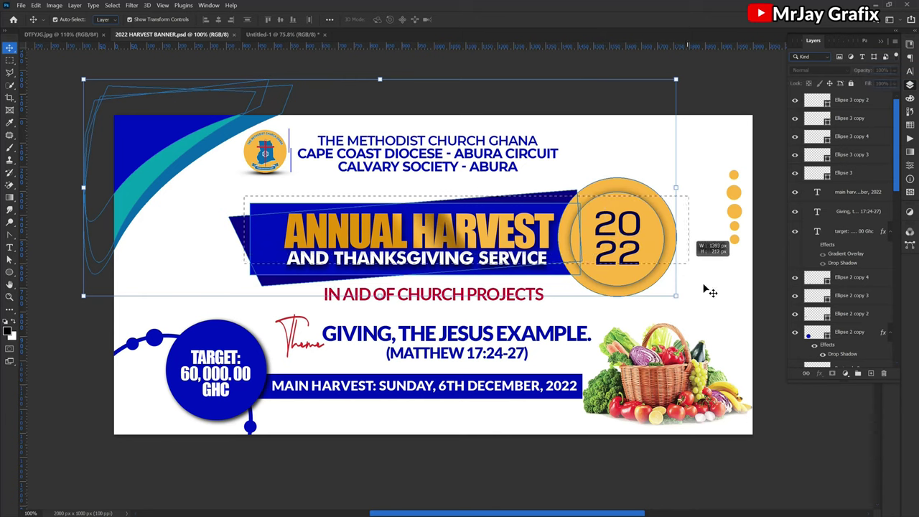
left_click_drag(148, 213, 158, 243)
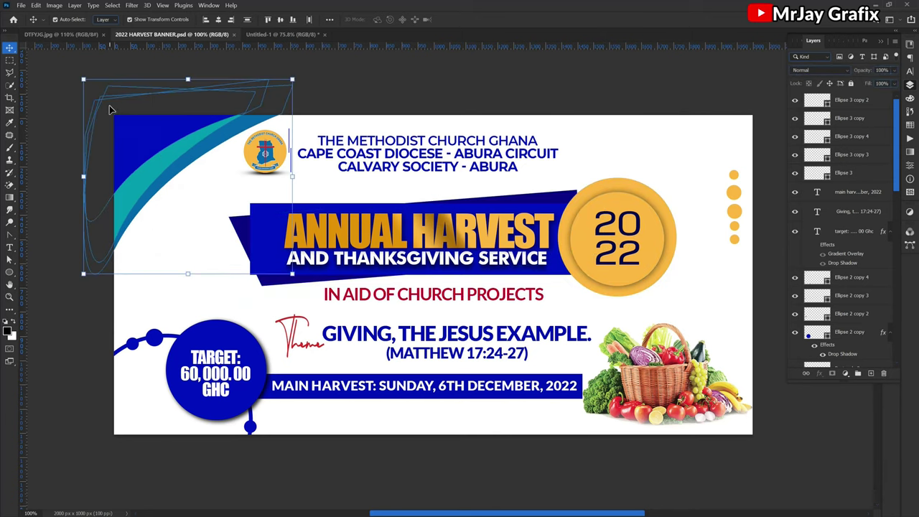
left_click(110, 110)
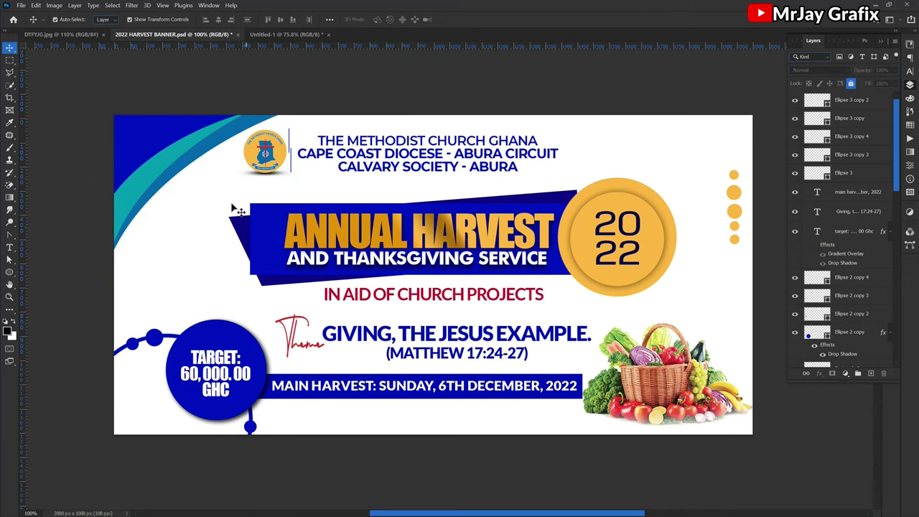
left_click_drag(207, 202, 388, 241)
left_click(338, 332)
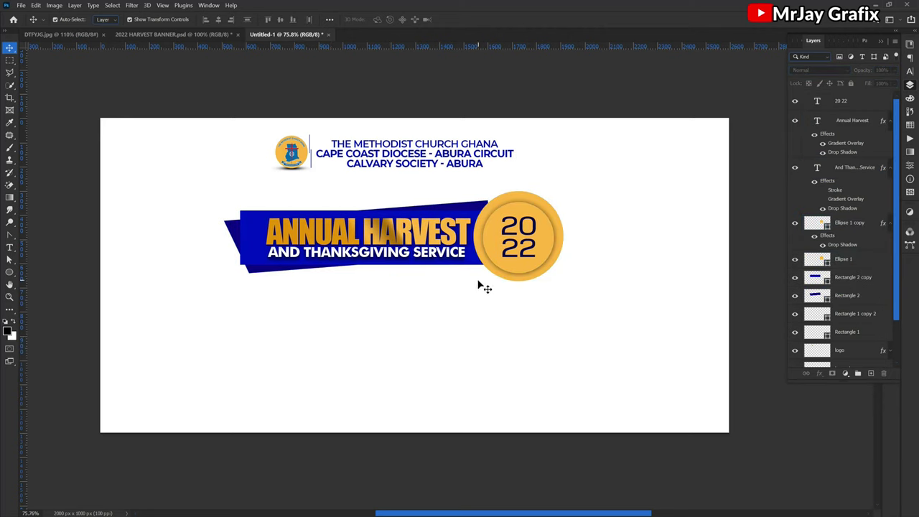
Step: Fit the canvas to the screen with Ctrl+0 and choose the Pen Tool for shapes
scroll(416, 296, "down", 2, "alt")
key("ctrl+0")
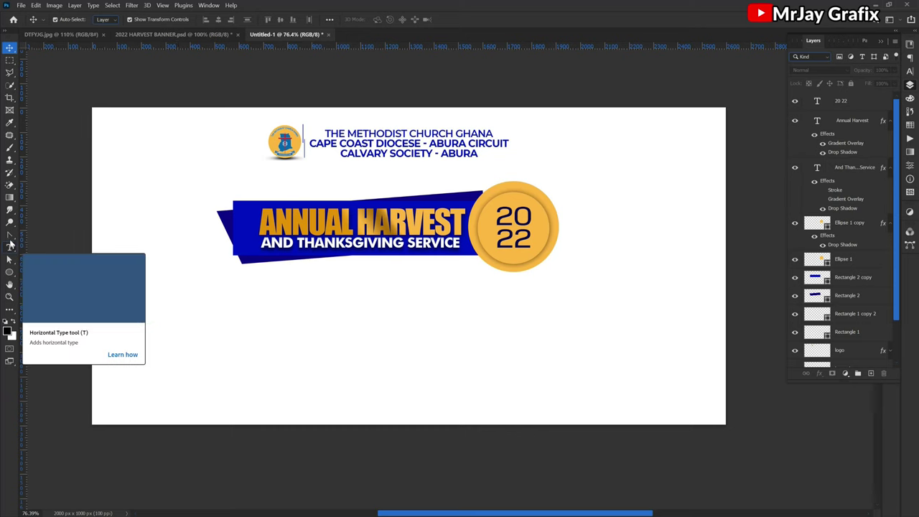
mouse_move(9, 235)
left_mouse_down()
mouse_move(31, 244)
mouse_move(33, 235)
left_mouse_up()
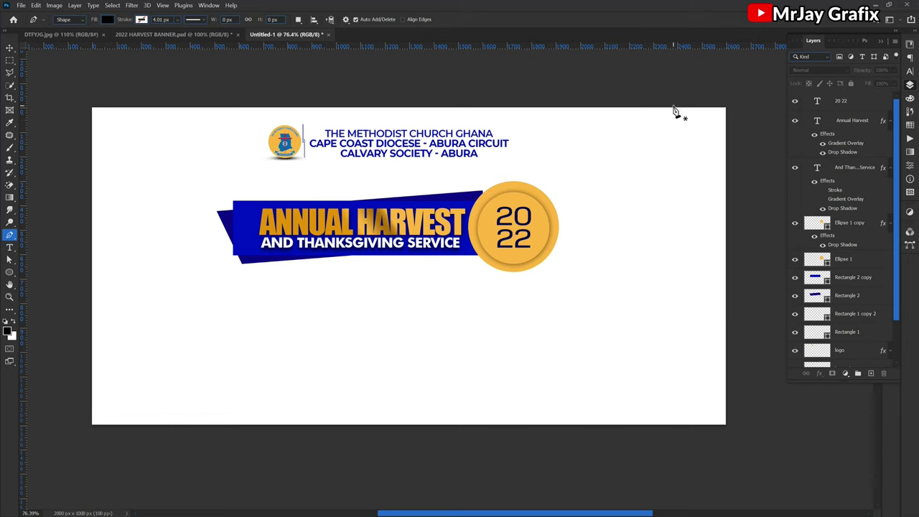
Step: Draw a black curved shape along the page's right side, extending below the bottom edge
left_click_drag(658, 240, 680, 230)
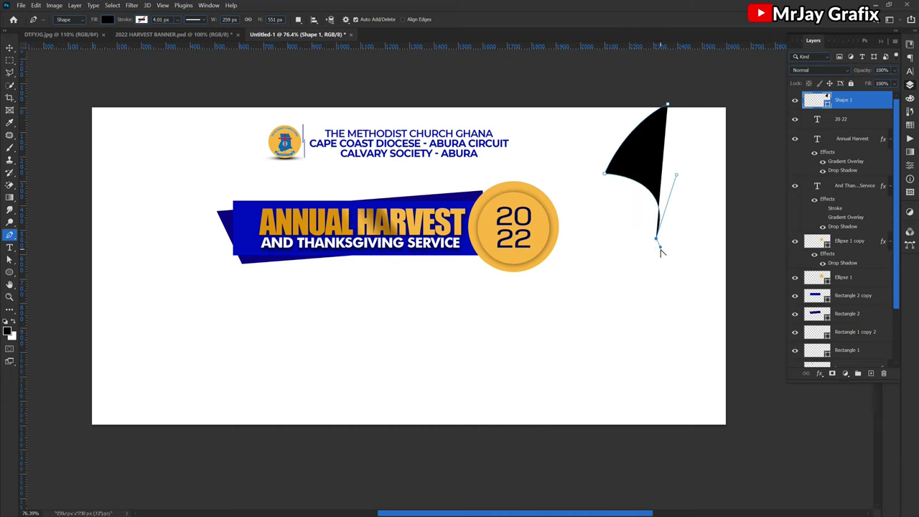
left_click_drag(583, 437, 585, 363)
scroll(663, 127, "down", 2)
left_click(663, 127)
key("v")
key("p")
Step: Reshape the black shape's lower curved edge by dragging its anchors and handles
scroll(530, 297, "up", 2)
left_click_drag(529, 297, 513, 330)
scroll(563, 230, "up", 3)
scroll(563, 230, "down", 2)
left_click_drag(580, 288, 539, 334)
scroll(548, 263, "down", 1)
scroll(509, 357, "up", 1)
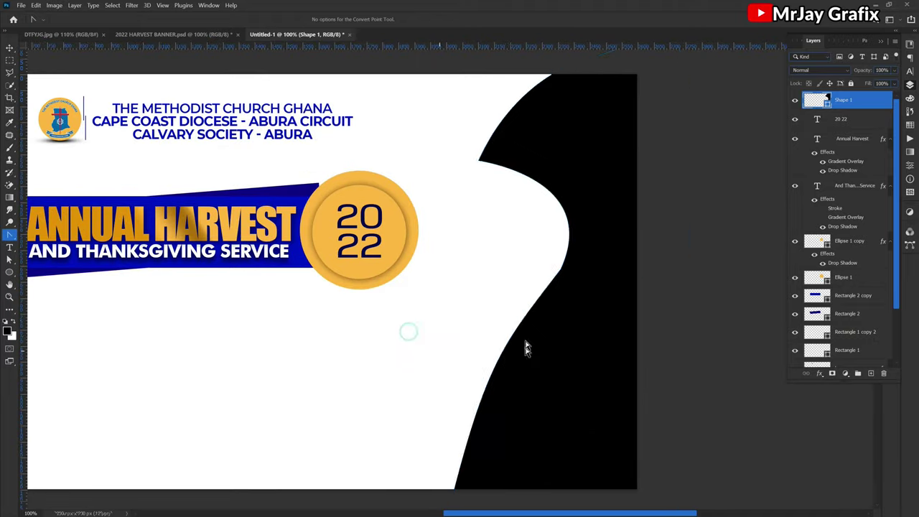
scroll(525, 348, "down", 1)
left_click(627, 277)
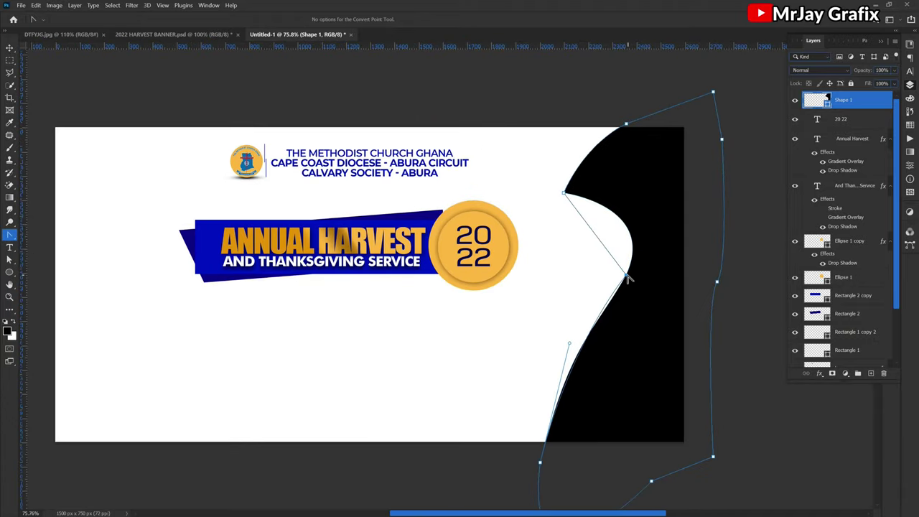
left_click_drag(627, 279, 539, 462)
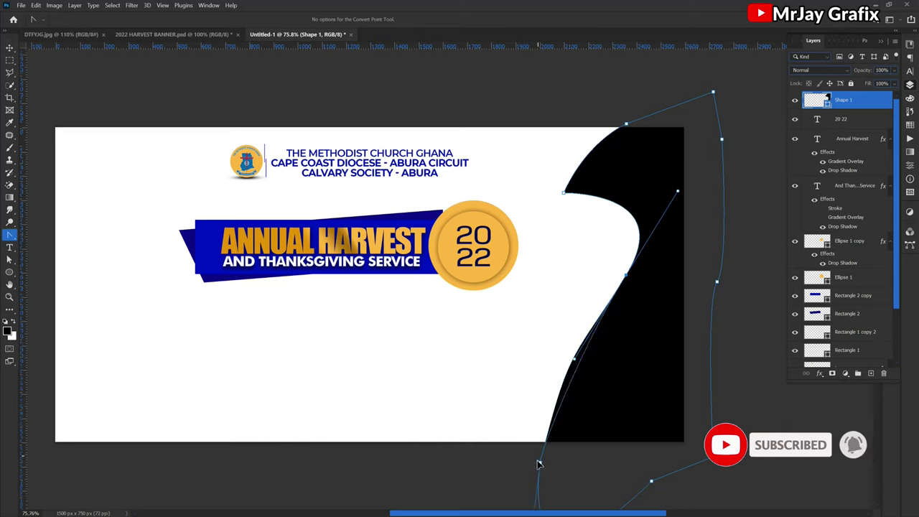
key("ctrl+z")
Step: Fine-tune the lower curve of the panel's edge and commit the path
mouse_move(573, 357)
left_mouse_down()
mouse_move(562, 370)
mouse_move(552, 357)
mouse_move(589, 357)
mouse_move(556, 353)
mouse_move(563, 366)
left_mouse_up()
key("Return")
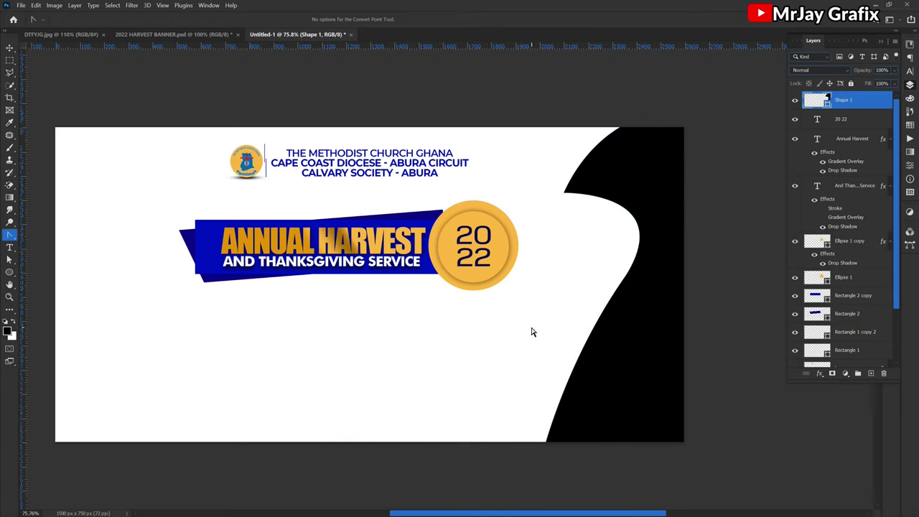
left_click(575, 312)
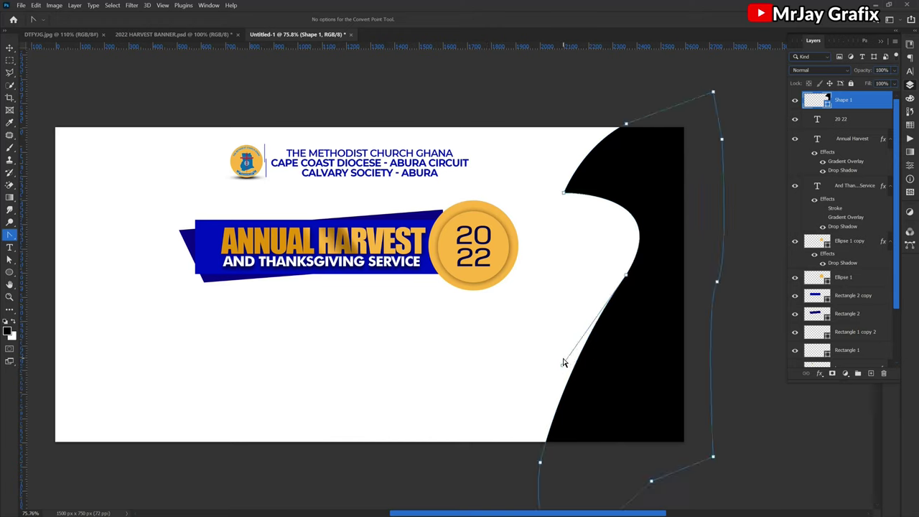
left_click_drag(558, 368, 544, 346)
scroll(433, 378, "left", 1)
key("Return")
Step: Smooth the curve at its bottom and middle anchors, then view the 2022 HARVEST BANNER reference
left_click(584, 210)
left_click_drag(697, 189, 698, 181)
left_click(555, 460)
left_click_drag(555, 461, 558, 464)
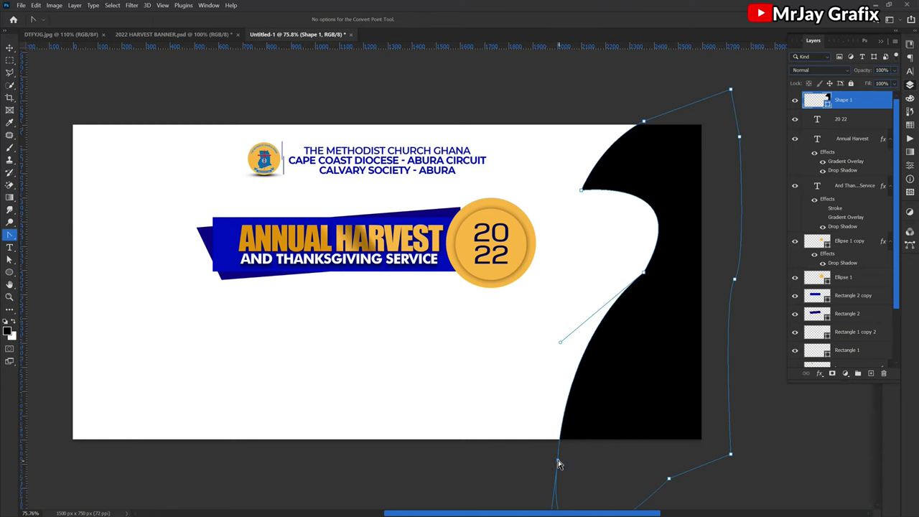
left_click_drag(560, 342, 507, 337)
left_click(206, 34)
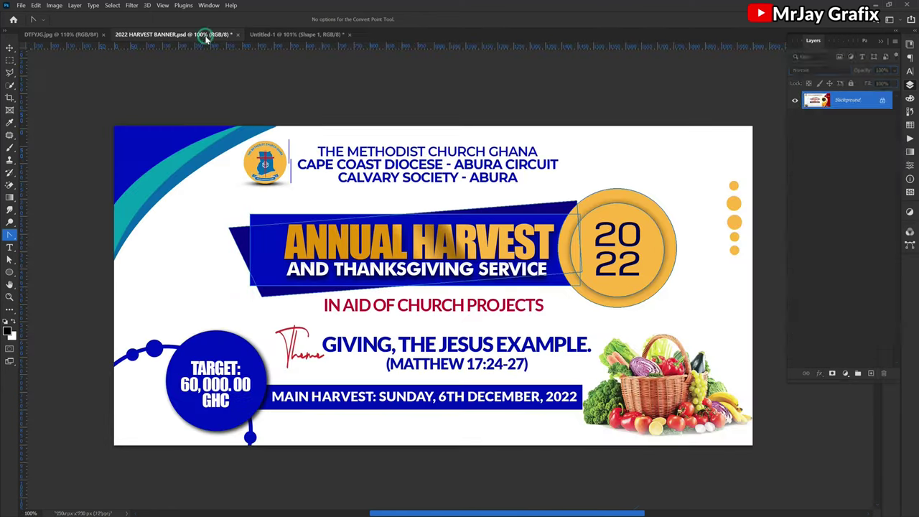
Step: Return to Untitled-1, zoom around the curved panel, and deselect it with the Move tool
left_click(267, 34)
scroll(309, 325, "down", 2)
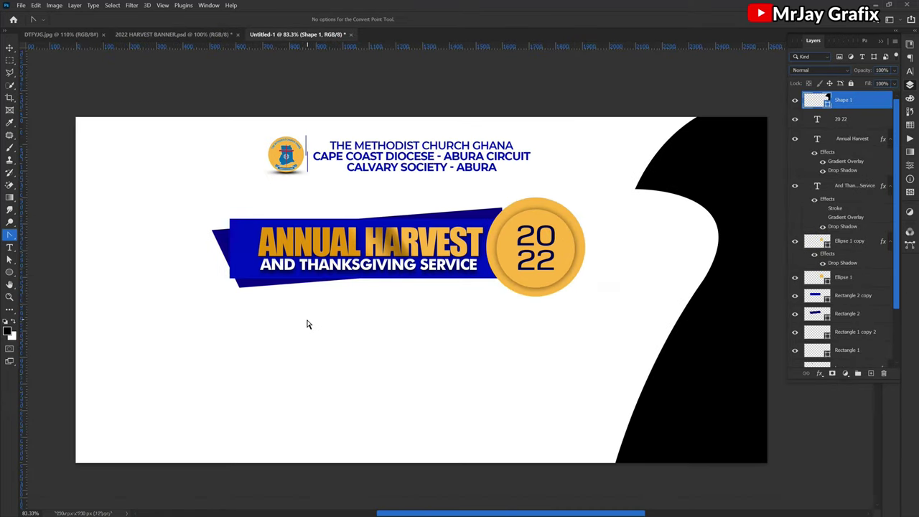
scroll(595, 296, "up", 1)
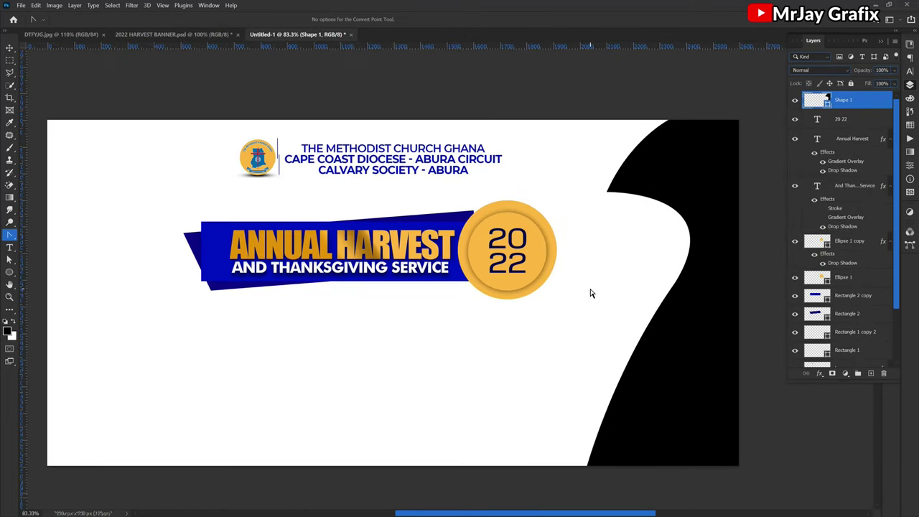
scroll(591, 293, "up", 1)
scroll(429, 320, "down", 2)
scroll(566, 281, "up", 2)
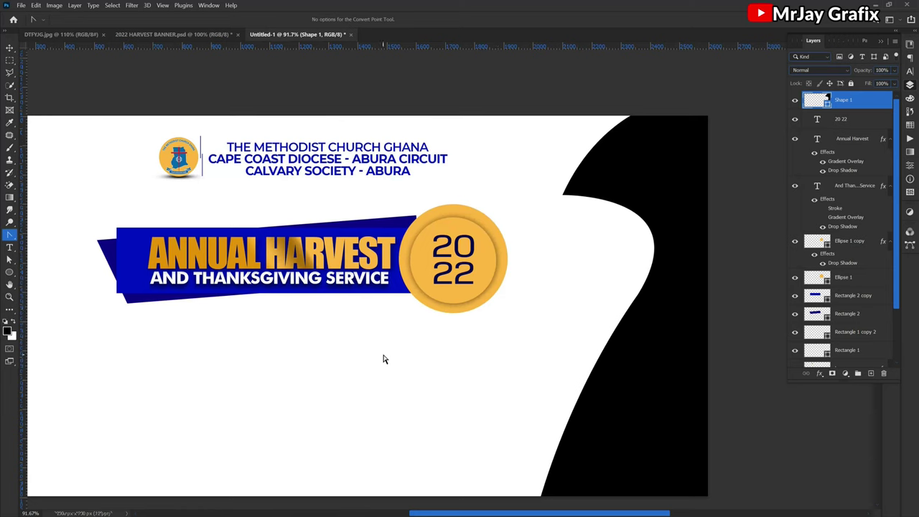
left_click(449, 309)
key("v")
left_click(439, 339)
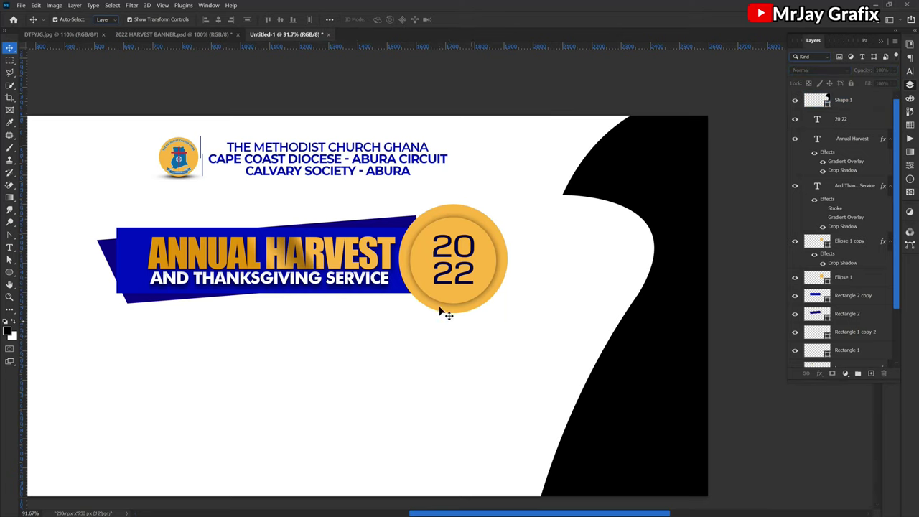
Step: Move the 2022 badge right into the curve's hollow and widen the front blue banner rectangle
left_click(460, 316)
left_click_drag(436, 254, 574, 255)
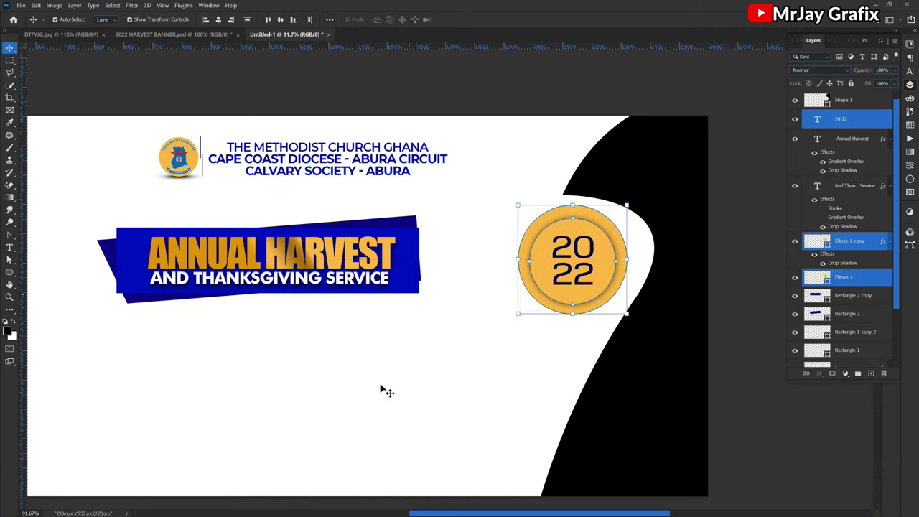
left_click(406, 269)
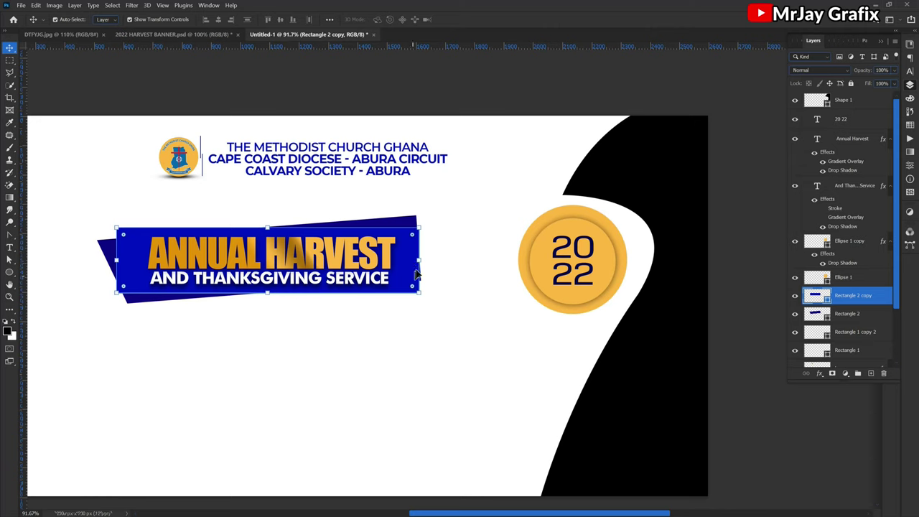
left_click(422, 254)
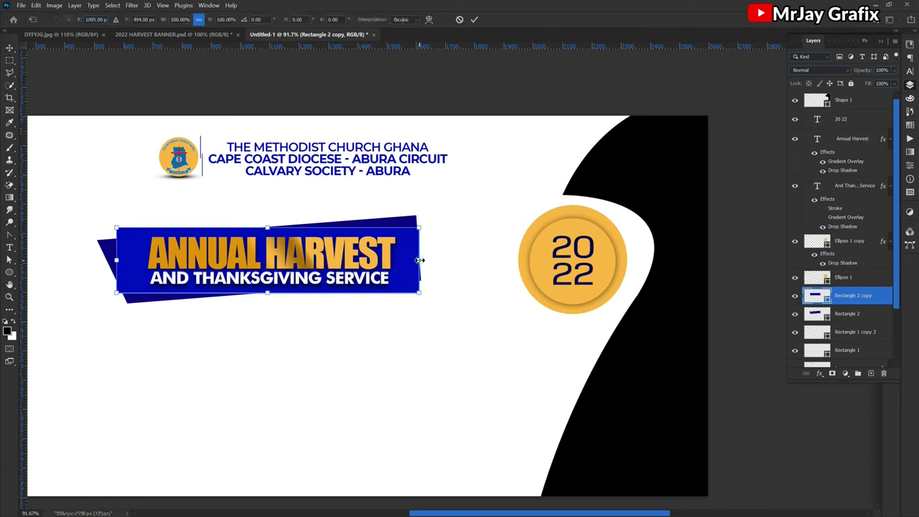
left_click_drag(420, 260, 472, 253)
left_click(393, 336)
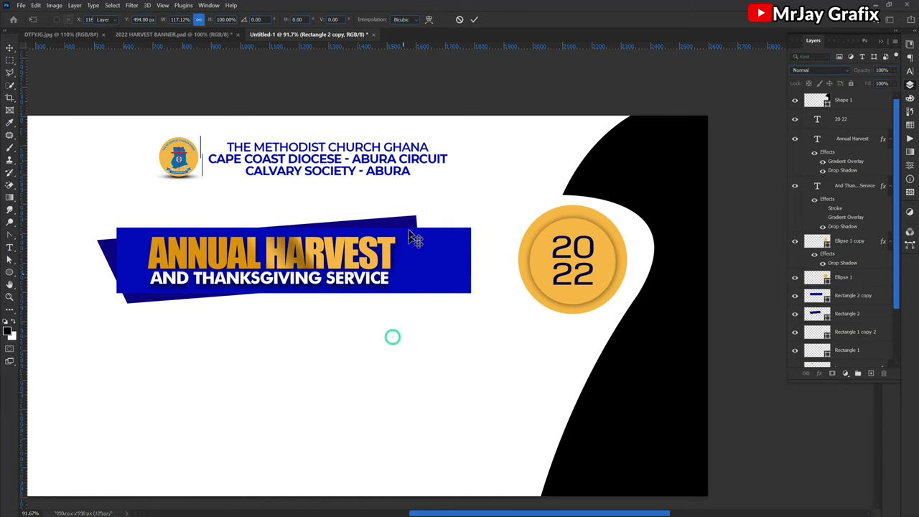
Step: Widen the slanted back rectangle and re-centre the ANNUAL HARVEST and THANKSGIVING SERVICE lines
left_click(410, 237)
left_click_drag(459, 265, 465, 261)
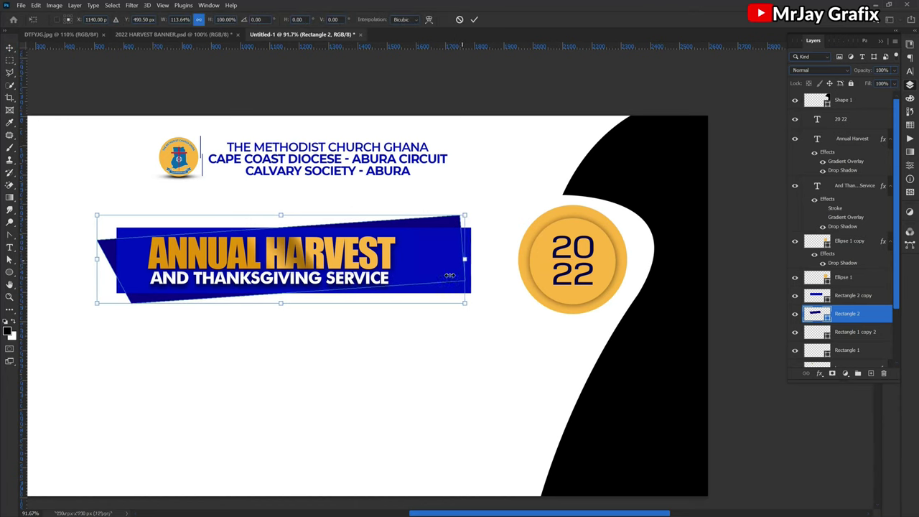
left_click(330, 361)
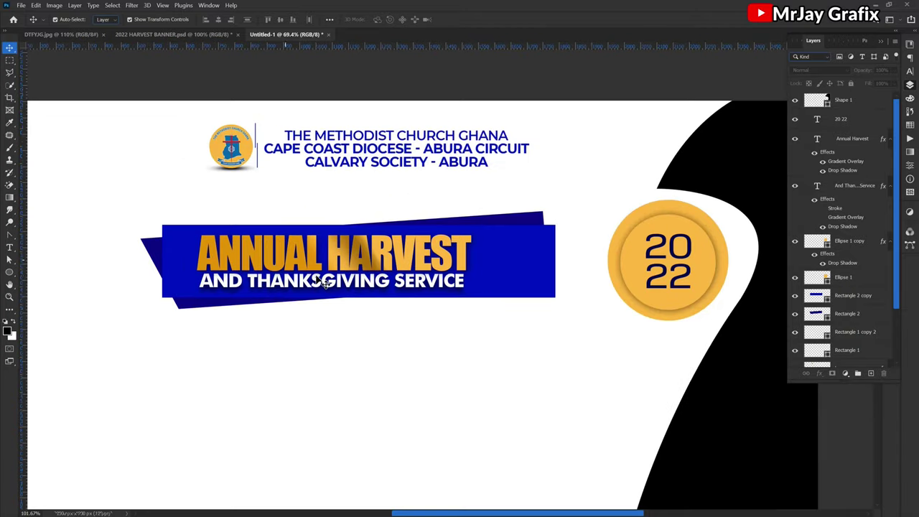
scroll(323, 277, "up", 1)
left_click_drag(326, 262, 388, 284)
left_click(369, 284)
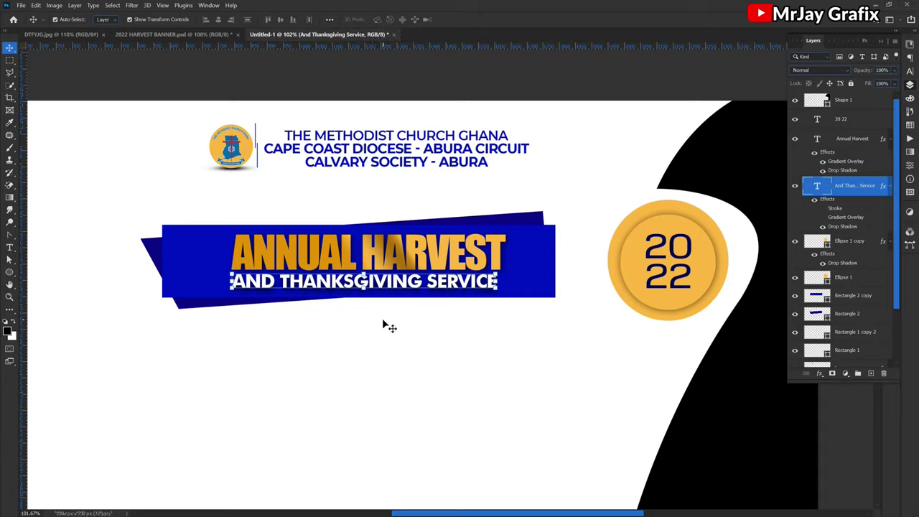
scroll(362, 327, "down", 4)
left_click(597, 429)
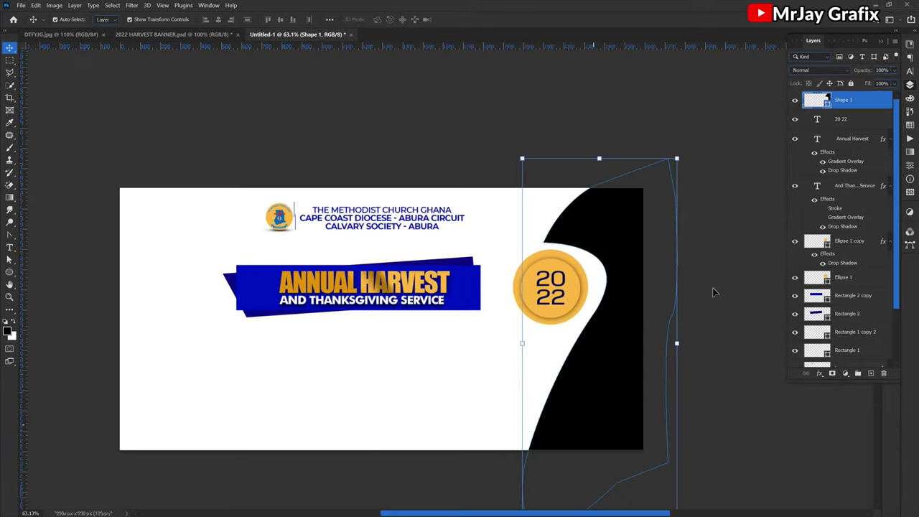
Step: Try the banner blue as the panel fill, cancel it, and add a Gradient Overlay instead
double_click(827, 105)
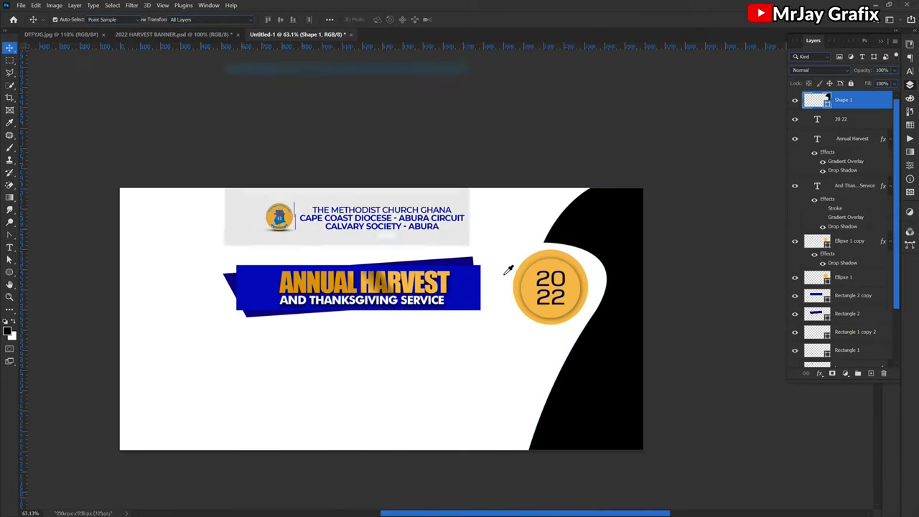
left_click(473, 293)
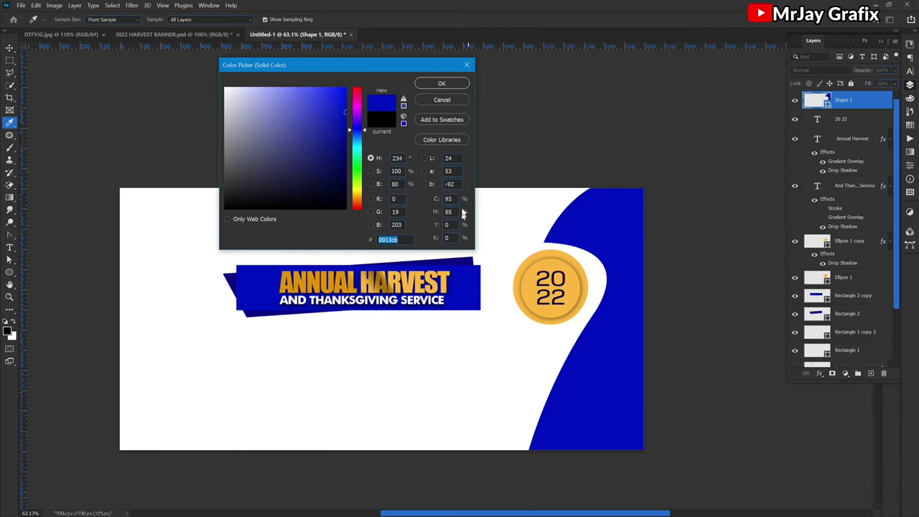
left_click(443, 101)
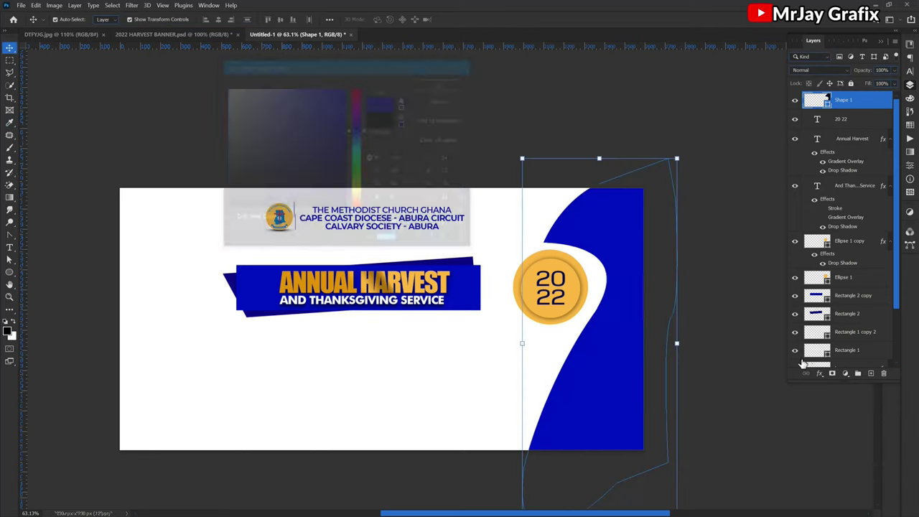
left_click(822, 375)
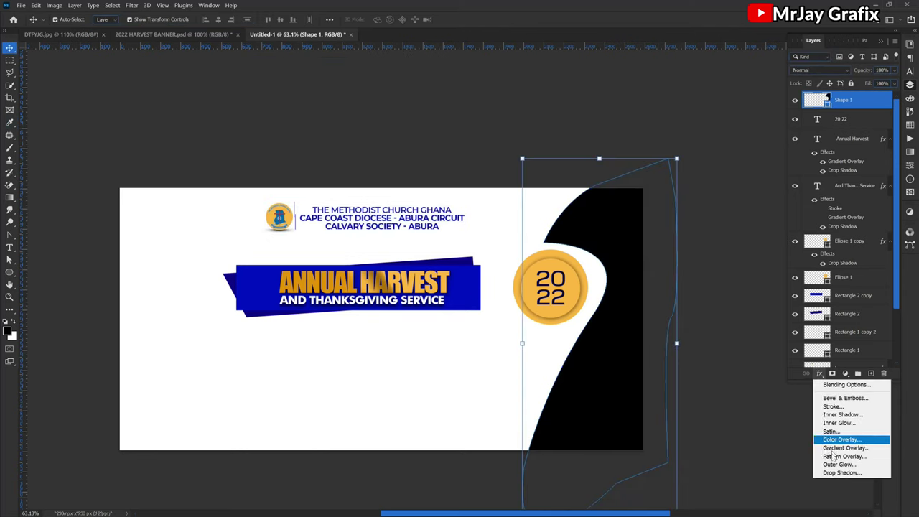
left_click(829, 445)
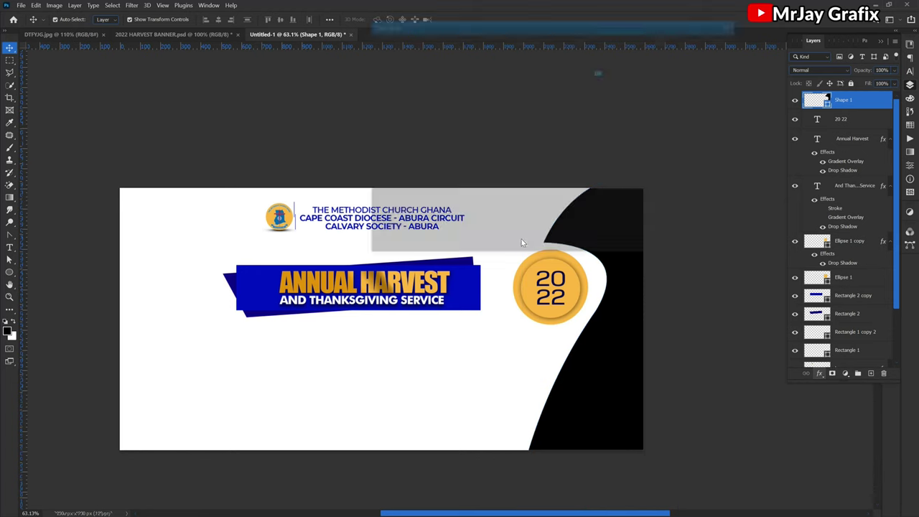
left_click_drag(547, 30, 314, 84)
Step: Apply a black-to-white Foreground to Background gradient running vertically at about 91°
left_click(316, 139)
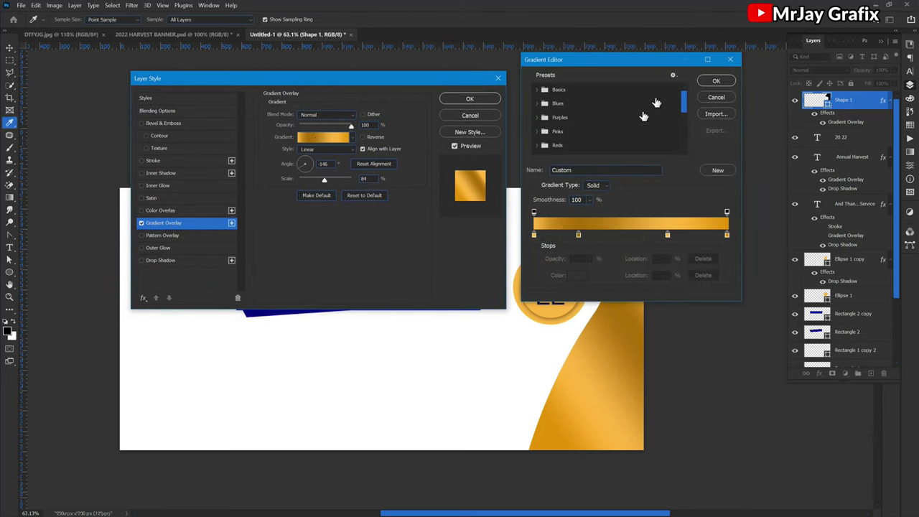
left_click(552, 90)
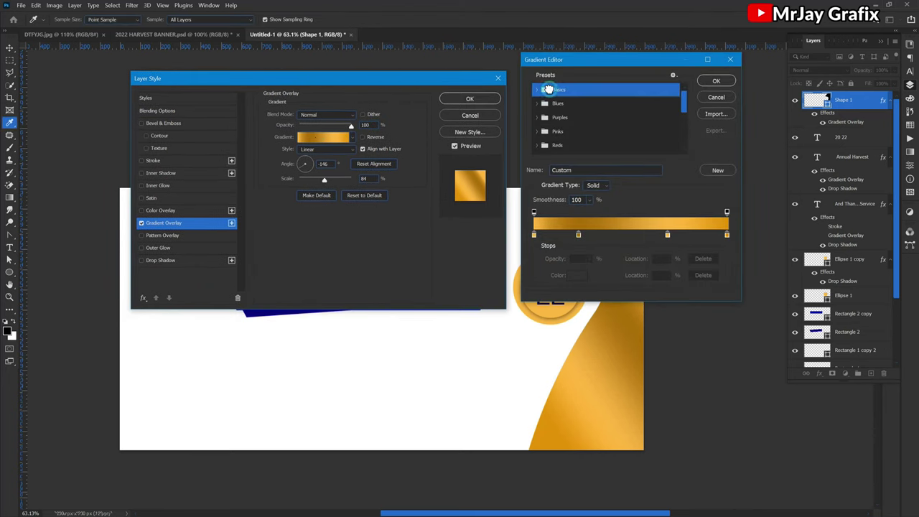
left_click(537, 90)
left_click(549, 106)
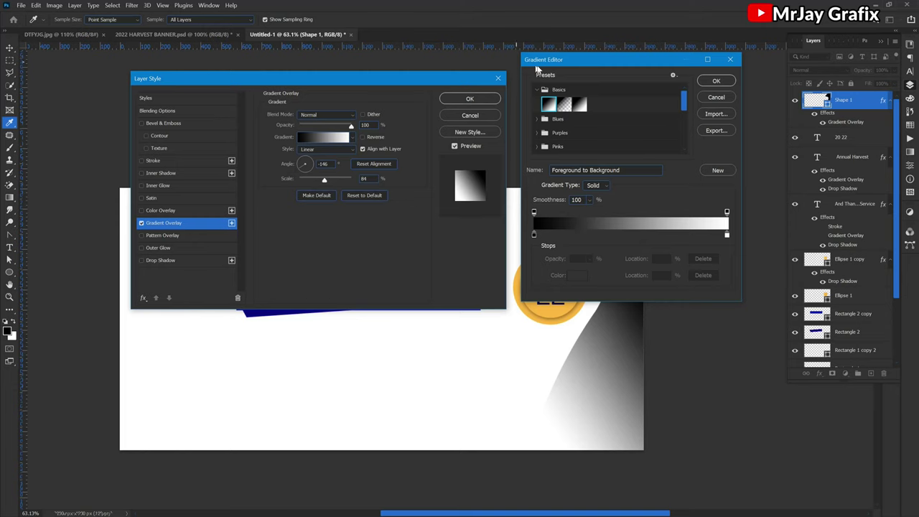
left_click(731, 81)
left_click_drag(414, 80, 672, 16)
left_click_drag(578, 89, 567, 85)
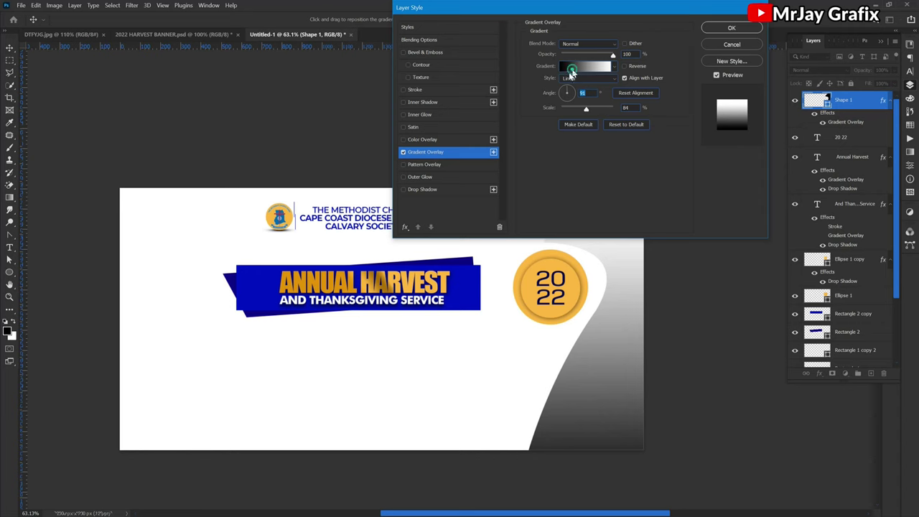
Step: Recolour the gradient stops with the banner's navy and blue and apply the overlay
left_click(572, 69)
left_click(534, 235)
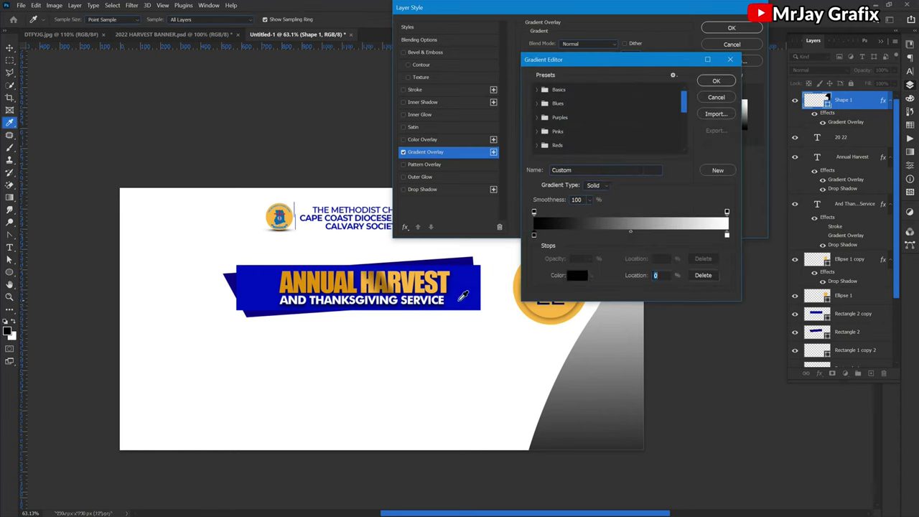
left_click(464, 295)
left_click(466, 257)
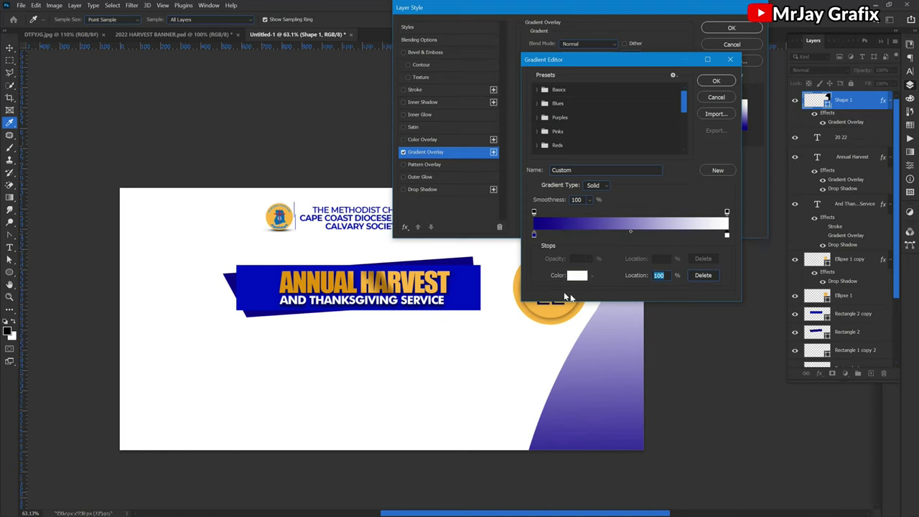
left_click(474, 286)
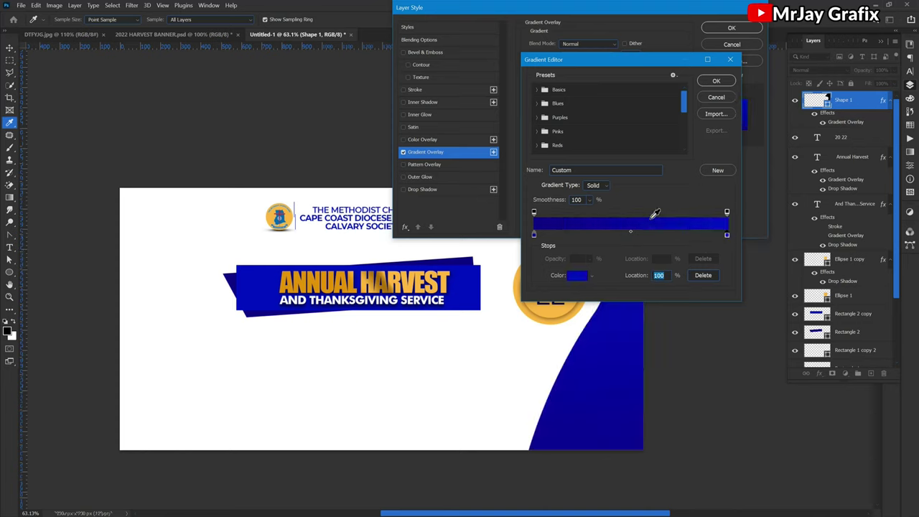
left_click(715, 81)
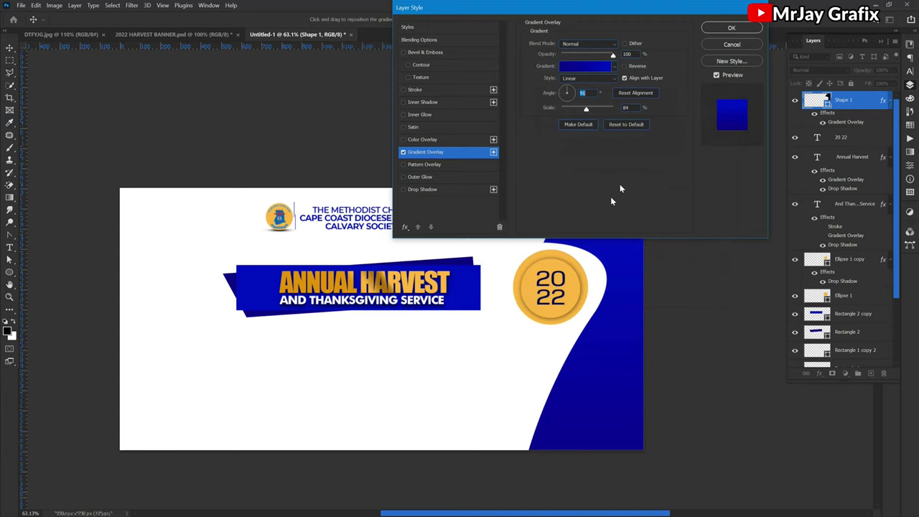
mouse_move(523, 351)
left_mouse_down()
mouse_move(525, 291)
mouse_move(511, 249)
left_mouse_up()
left_click(731, 28)
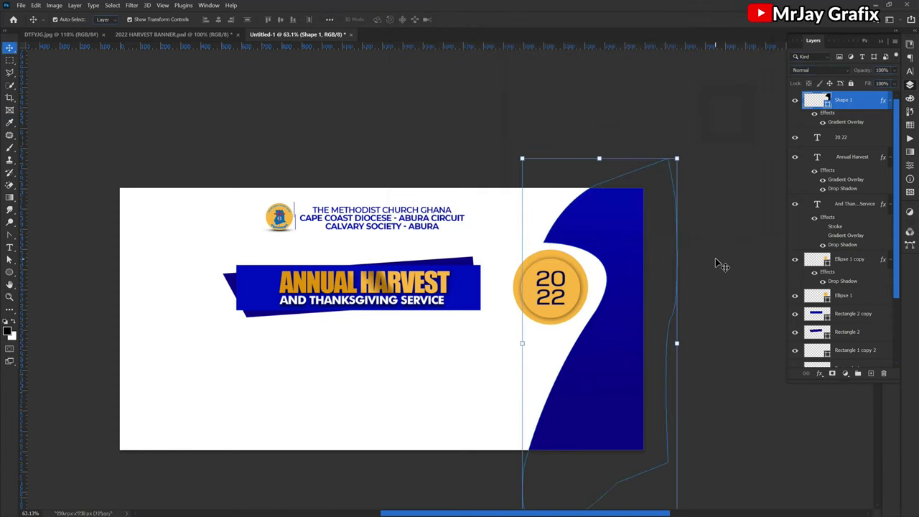
left_click(718, 262)
Step: On the blue Shape 1 panel, drag the curve anchor's handle upward with the Convert Point Tool
scroll(555, 301, "down", 1)
scroll(554, 302, "up", 5)
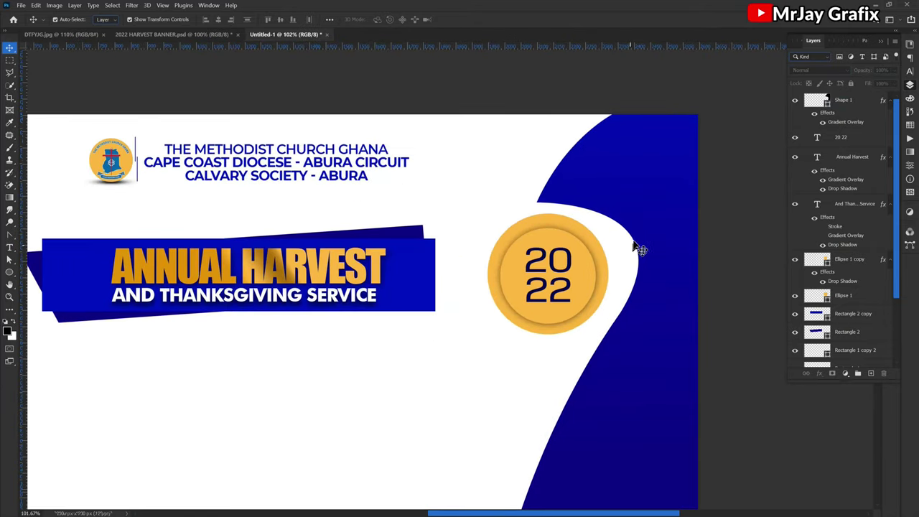
left_click(640, 248)
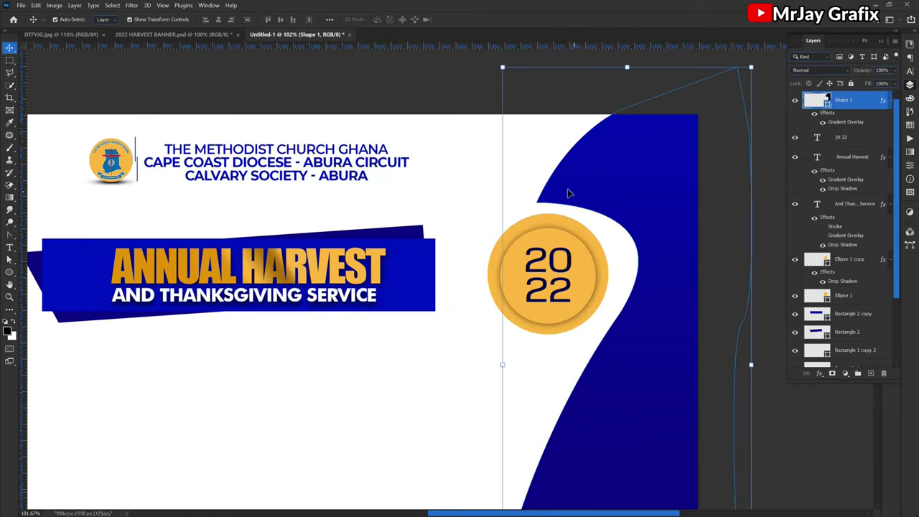
left_click(11, 235)
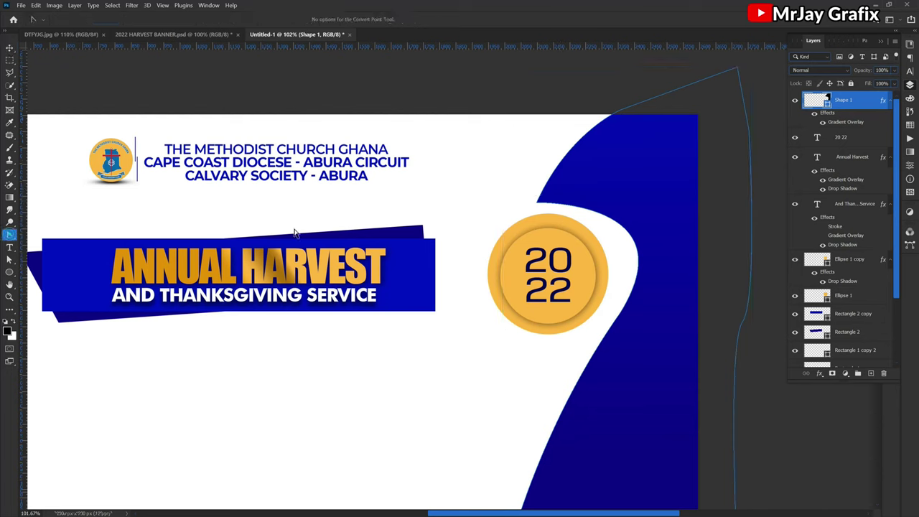
left_click_drag(492, 179, 543, 207)
left_click_drag(538, 205, 532, 171)
left_click(473, 199)
Step: Fine-tune the other direction handle so the curve wraps smoothly around the 2022 badge
left_click(569, 201)
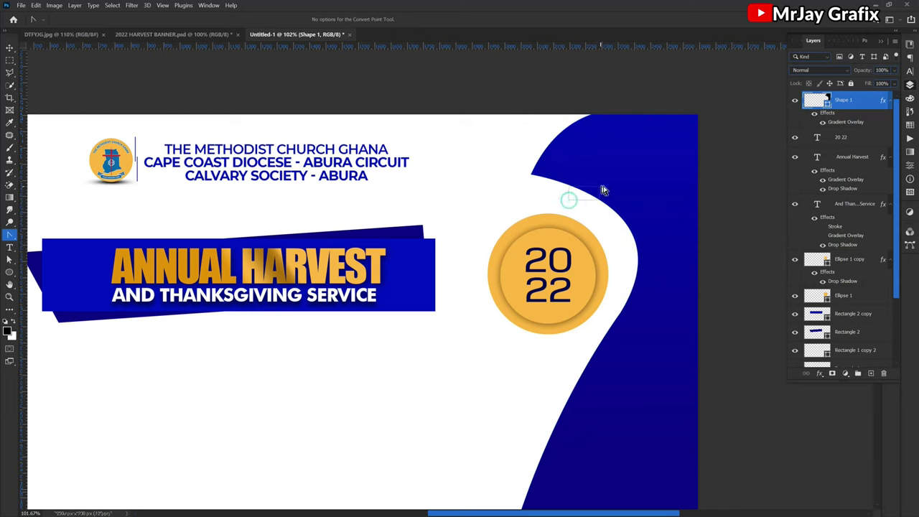
left_click_drag(691, 204, 693, 171)
left_click(451, 207)
left_click(611, 223)
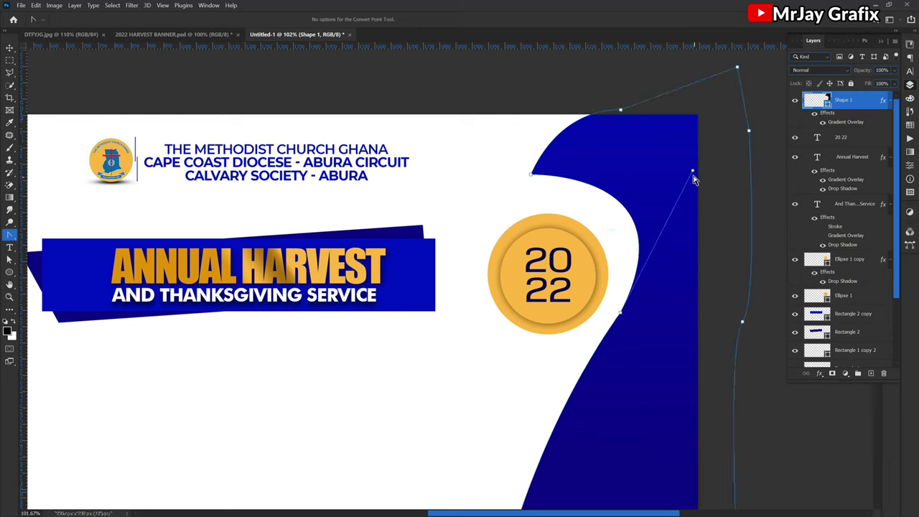
left_click(622, 207)
left_click(635, 206)
left_click_drag(694, 173, 696, 191)
left_click(461, 228)
scroll(606, 257, "down", 4)
scroll(528, 269, "up", 1)
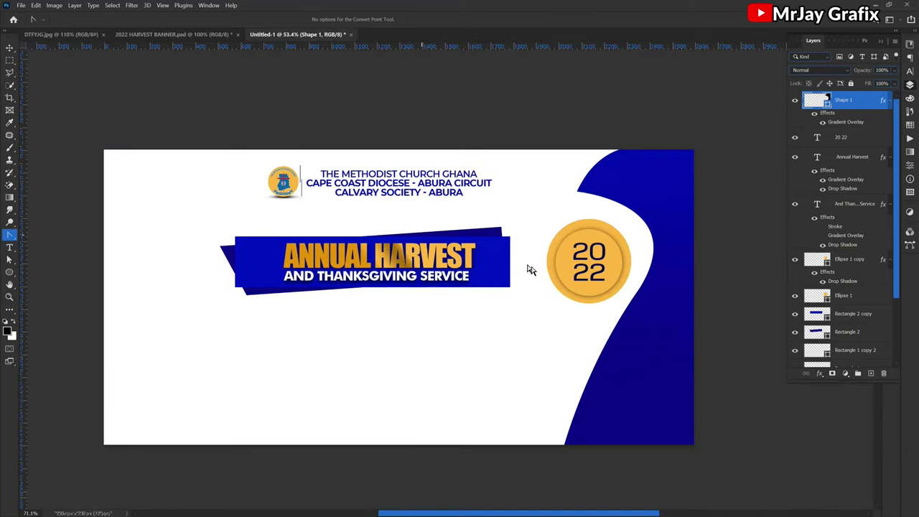
scroll(541, 276, "up", 2)
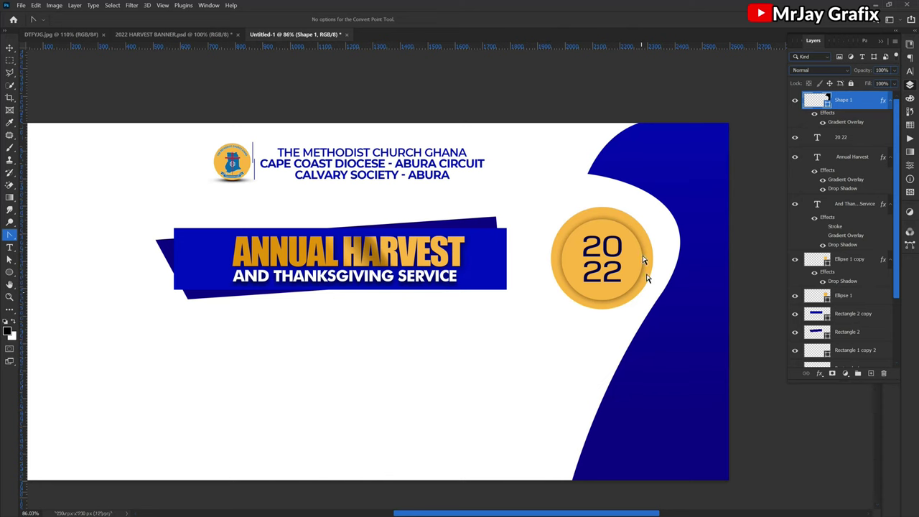
scroll(416, 316, "down", 2)
Step: Lock the blue Shape 1 panel layer
scroll(447, 351, "up", 3)
key("ctrl+t")
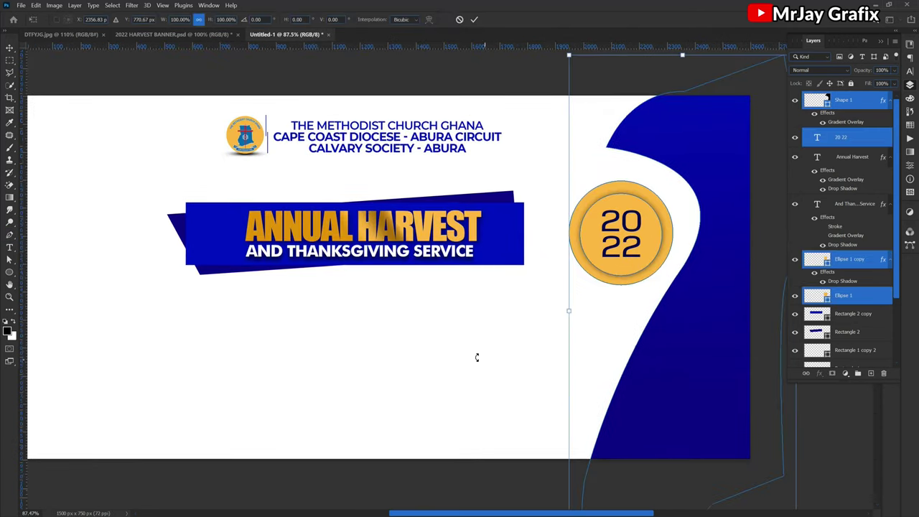
key("Escape")
left_click(379, 394)
left_click(677, 380)
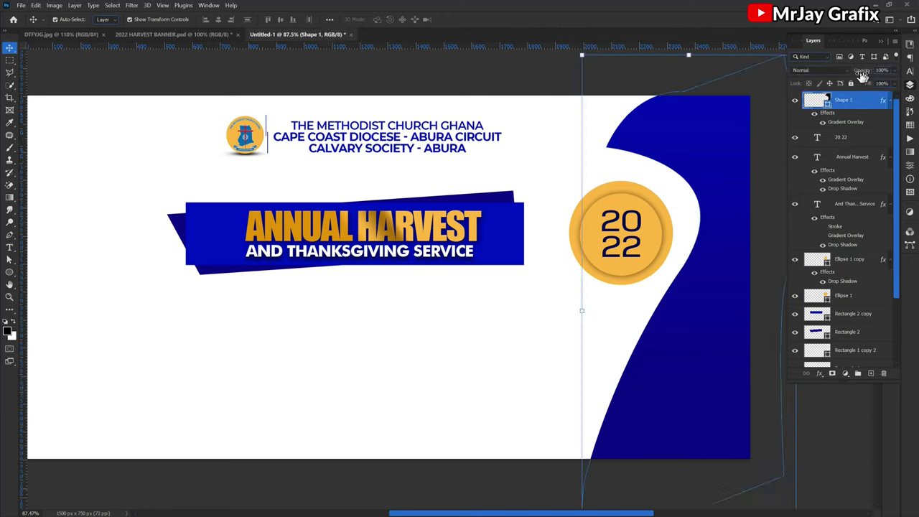
left_click(850, 84)
Step: Scale the 2022 badge up to about 114% and fit the flyer in view
left_click(597, 287)
key("ctrl+t")
left_click_drag(621, 181, 621, 166)
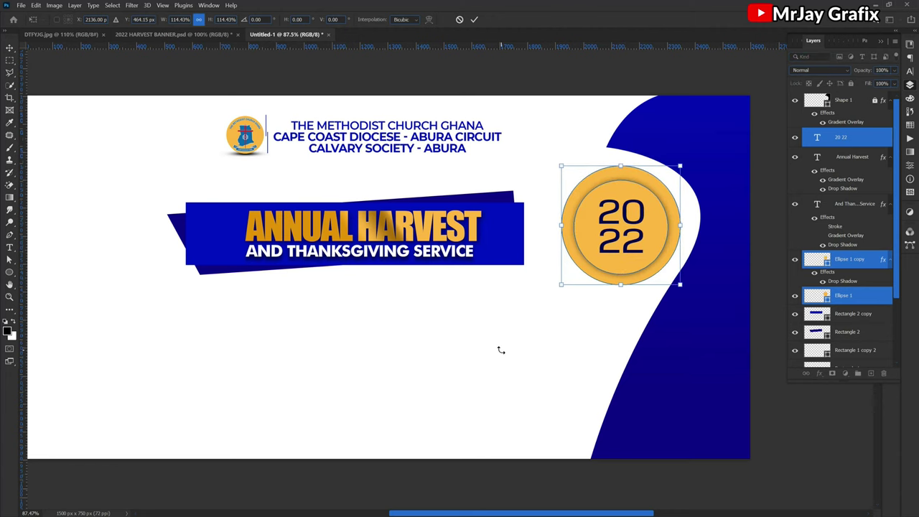
left_click(461, 366)
key("ctrl+0")
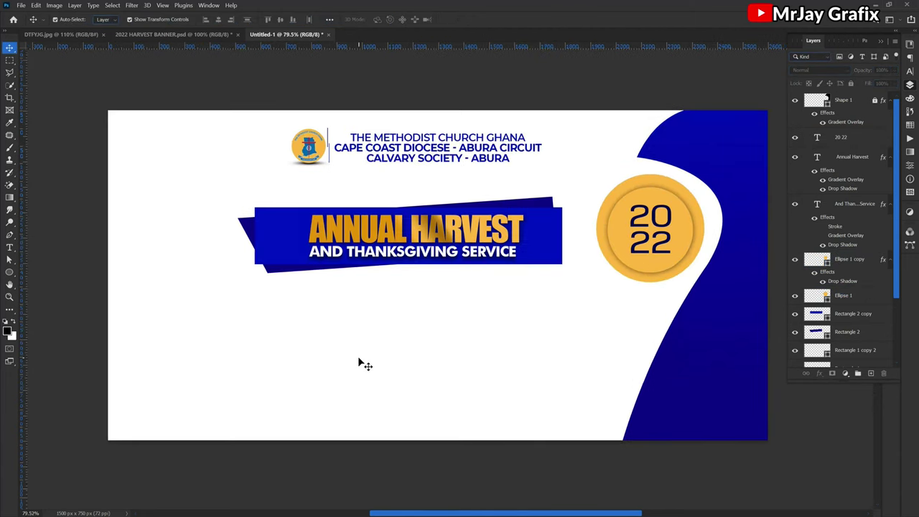
scroll(358, 356, "up", 1)
Step: Drag IN AID OF CHURCH PROJECTS from 2022 HARVEST BANNER into Untitled-1 and scale it to about 127%
left_click(159, 35)
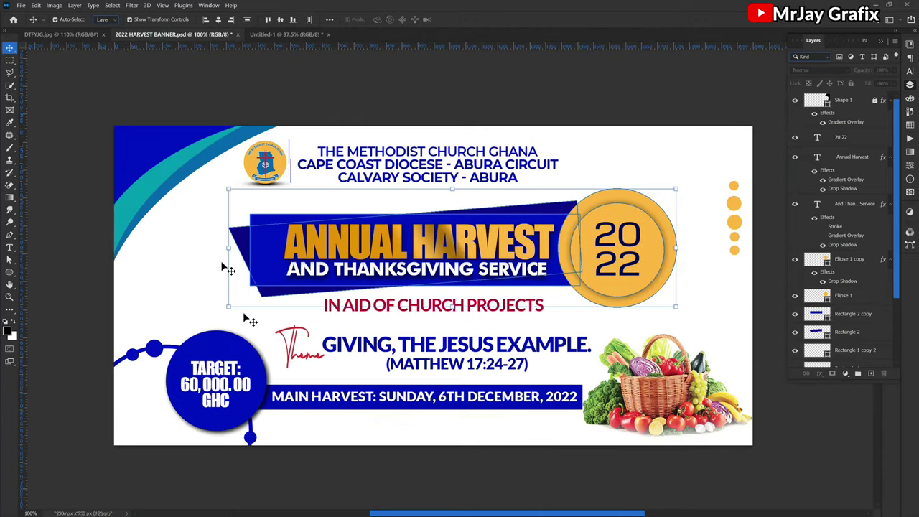
left_click(366, 310)
left_click_drag(366, 309, 408, 277)
left_click_drag(496, 277, 550, 273)
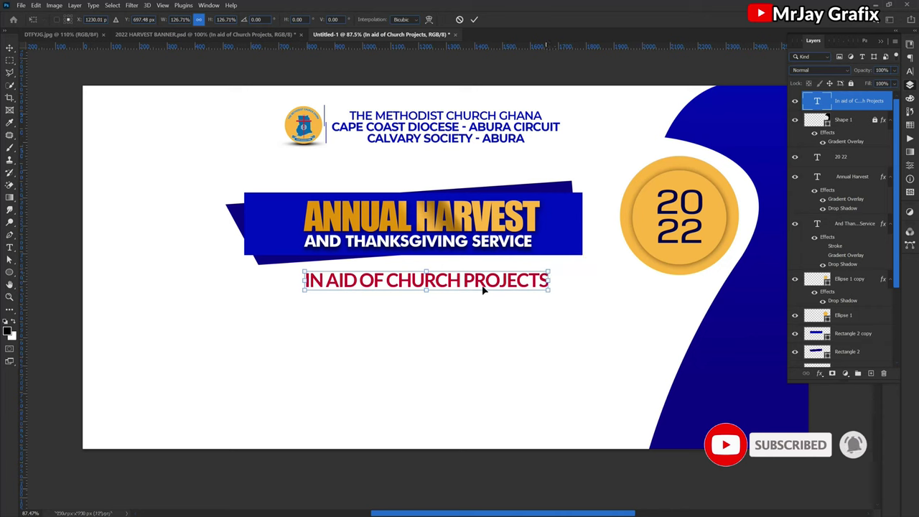
key("Return")
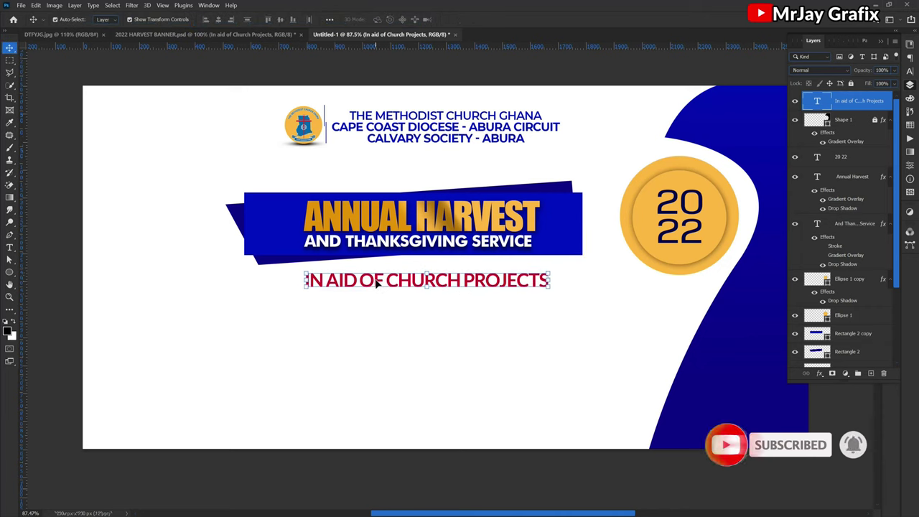
Step: Make the words IN AID OF a smaller size and deep blue #0013cb
double_click(381, 285)
left_click(343, 285)
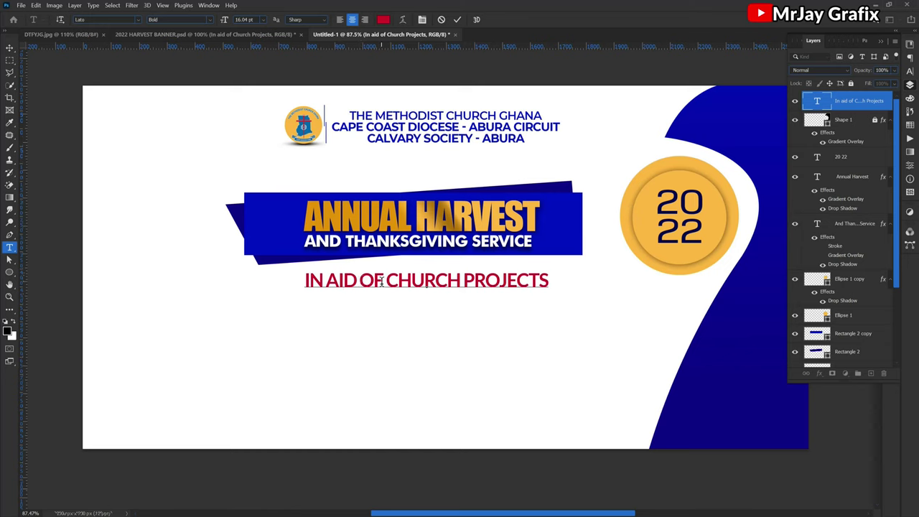
left_click_drag(383, 282, 256, 285)
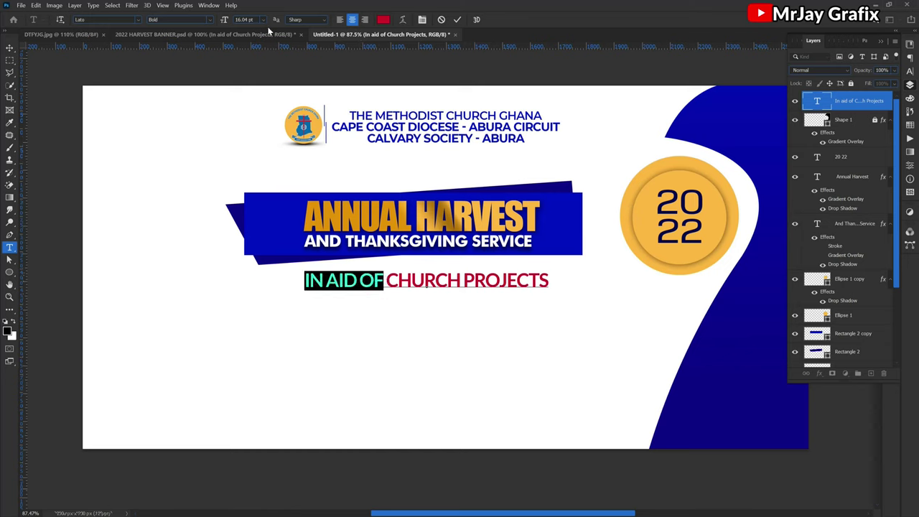
left_click_drag(226, 21, 227, 23)
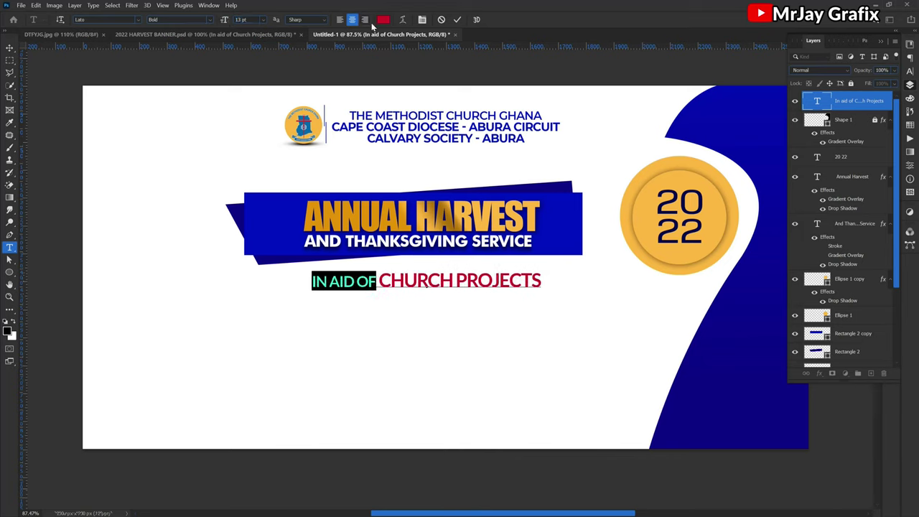
left_click(383, 19)
left_click(563, 233)
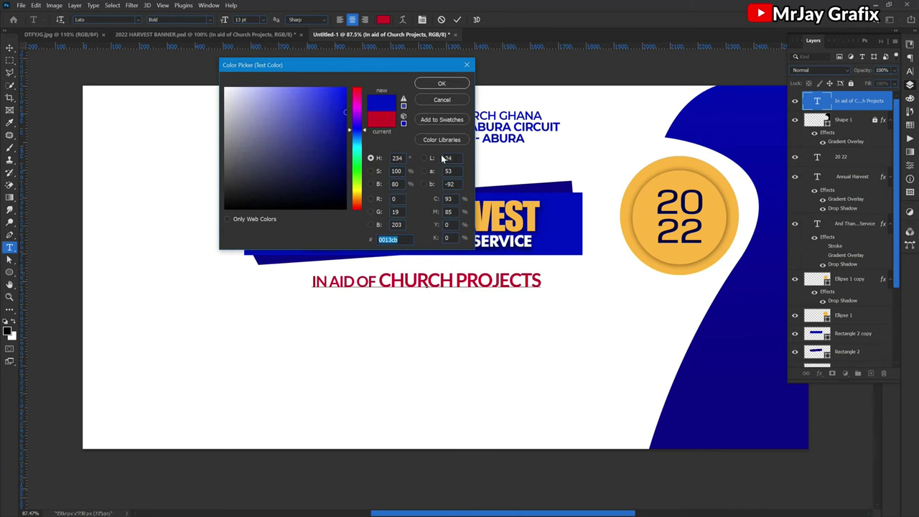
left_click(442, 84)
left_click(192, 259)
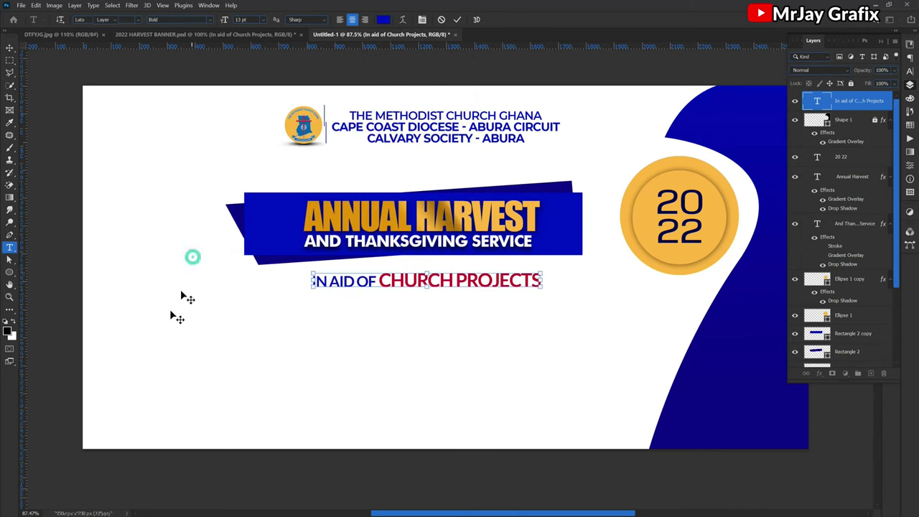
Step: Nudge the title banner layers and the project line slightly upward
key("v")
left_click(166, 310)
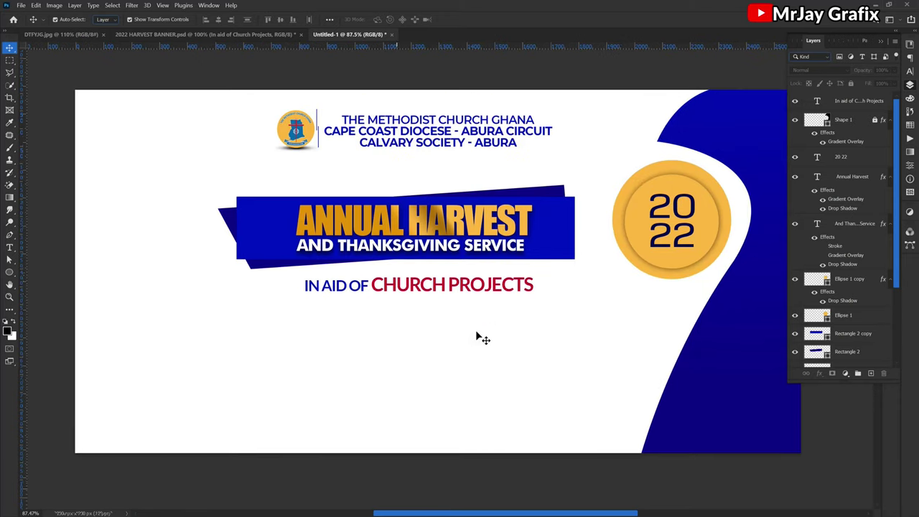
left_click_drag(476, 332, 218, 185)
mouse_move(280, 226)
left_mouse_down()
mouse_move(281, 213)
mouse_move(291, 221)
left_mouse_up()
left_click(292, 341)
left_click_drag(362, 283, 356, 277)
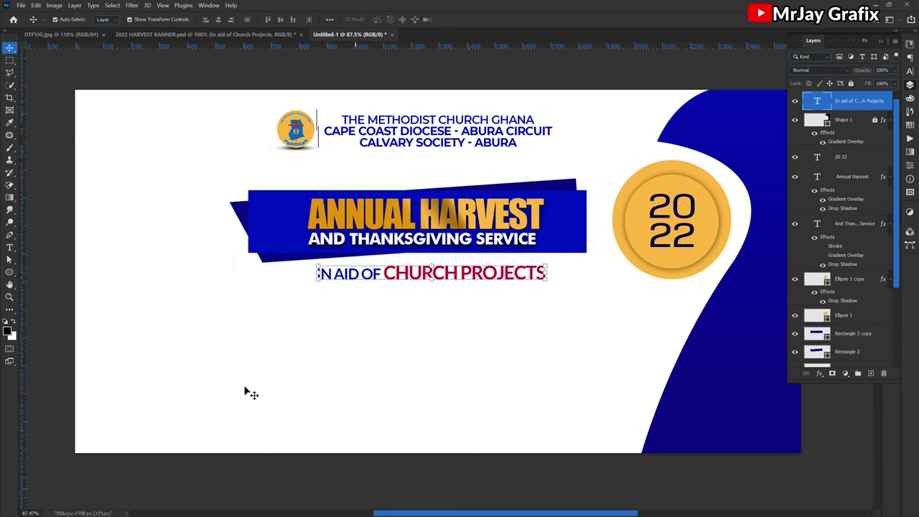
left_click(340, 396)
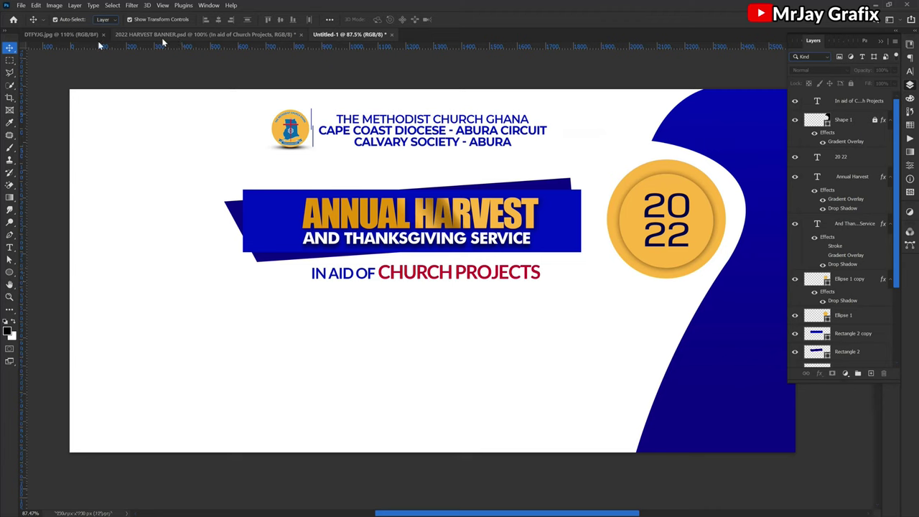
Step: Drag the Theme script and GIVING, THE JESUS EXAMPLE. verse layers from 2022 HARVEST BANNER into Untitled-1
left_click(275, 32)
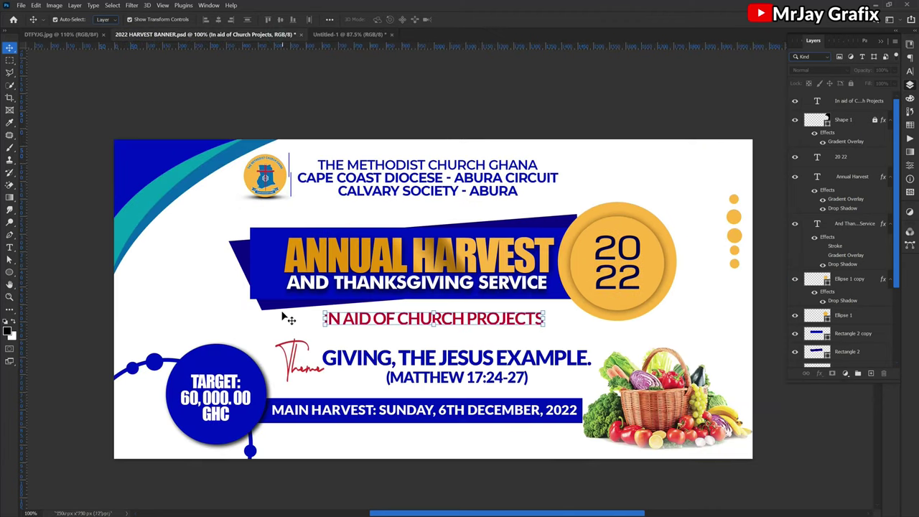
left_click(320, 373)
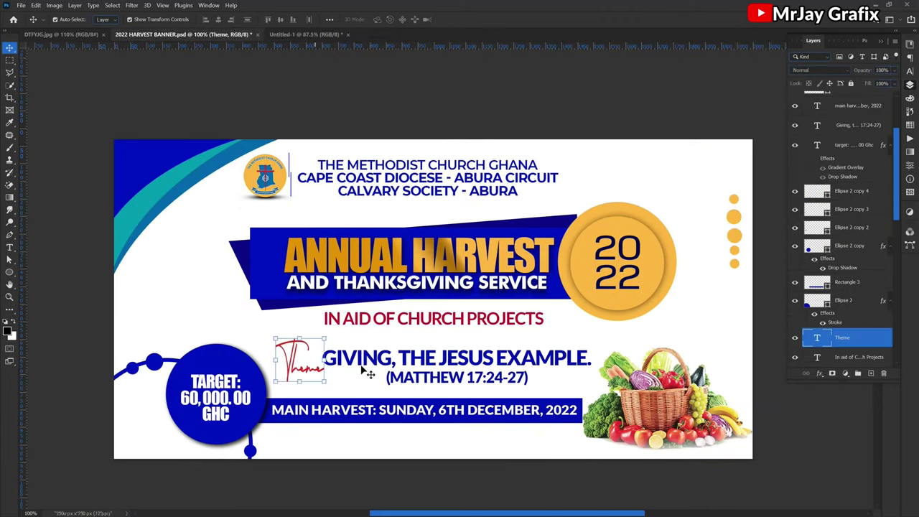
left_click(424, 370, "shift")
left_click_drag(424, 370, 375, 384)
left_click(165, 338)
scroll(315, 320, "up", 3)
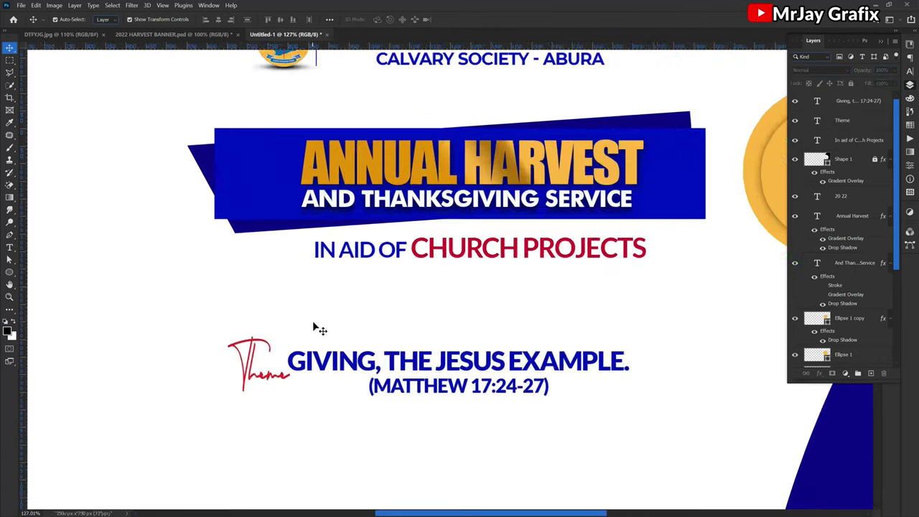
scroll(315, 320, "down", 2)
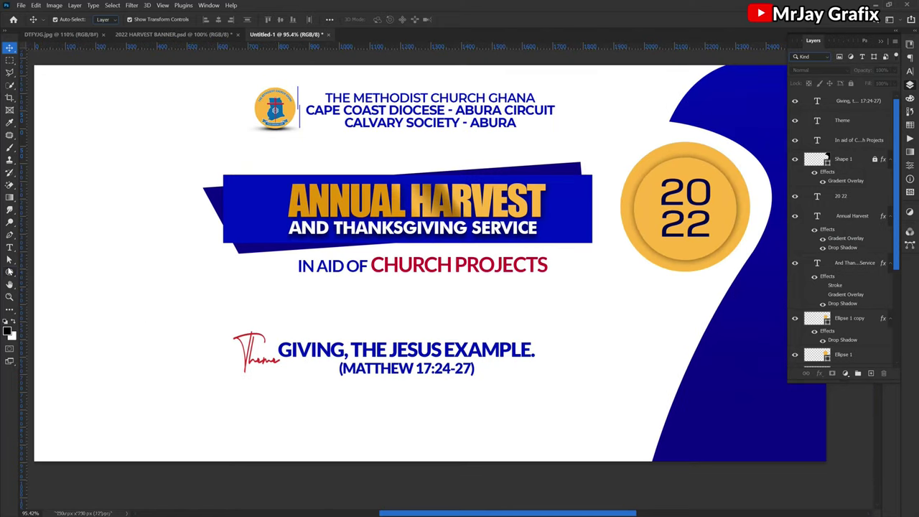
Step: With the Rectangle Tool active, add a vertical guide at 50% across the flyer
right_click(9, 273)
left_click(51, 272)
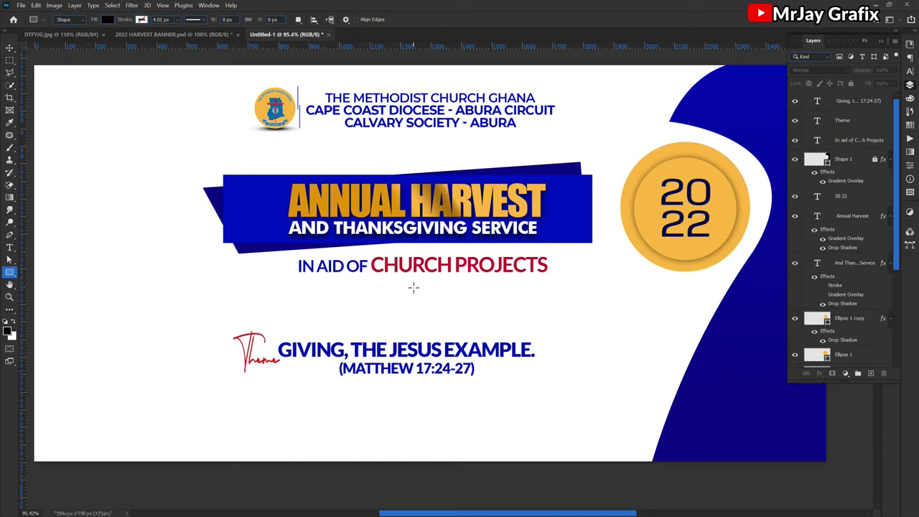
left_click(161, 6)
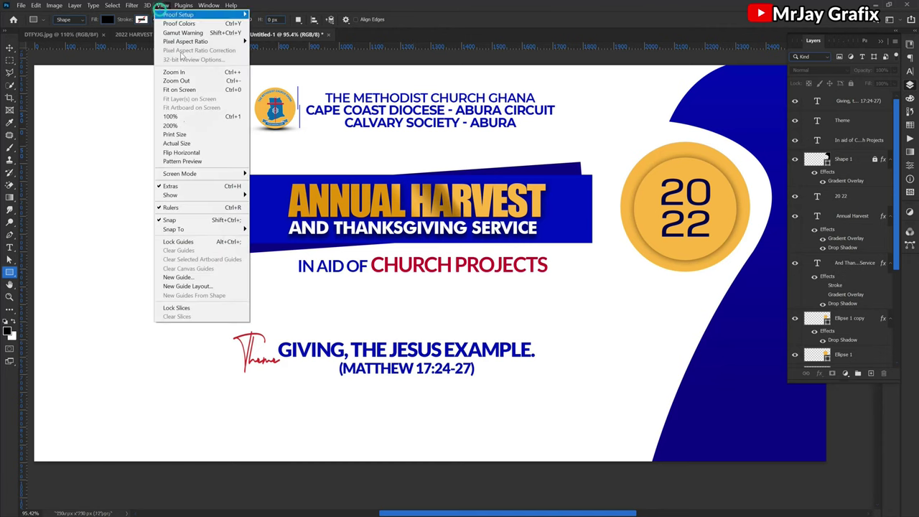
left_click(182, 281)
type("%")
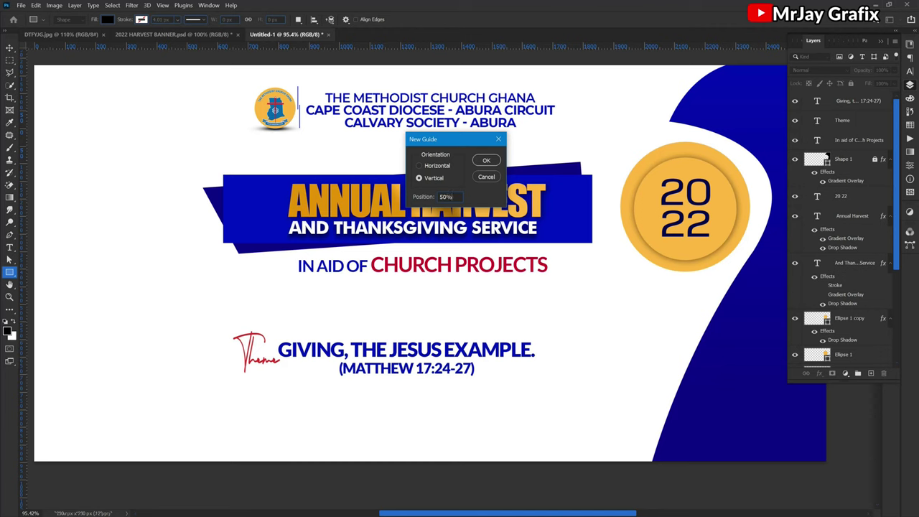
key("Return")
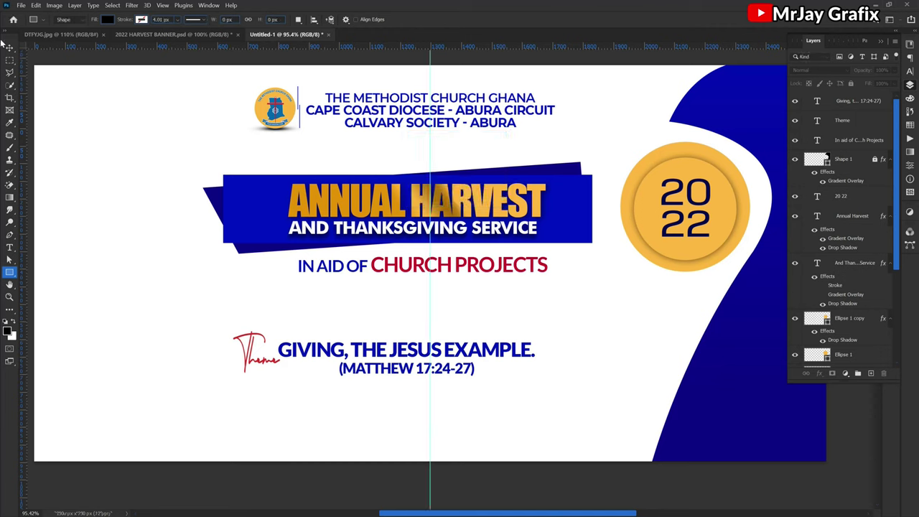
Step: Draw a 209 × 62 px black rectangle under the project line; centre it and the GIVING verse on the guide
left_click_drag(399, 290, 463, 308)
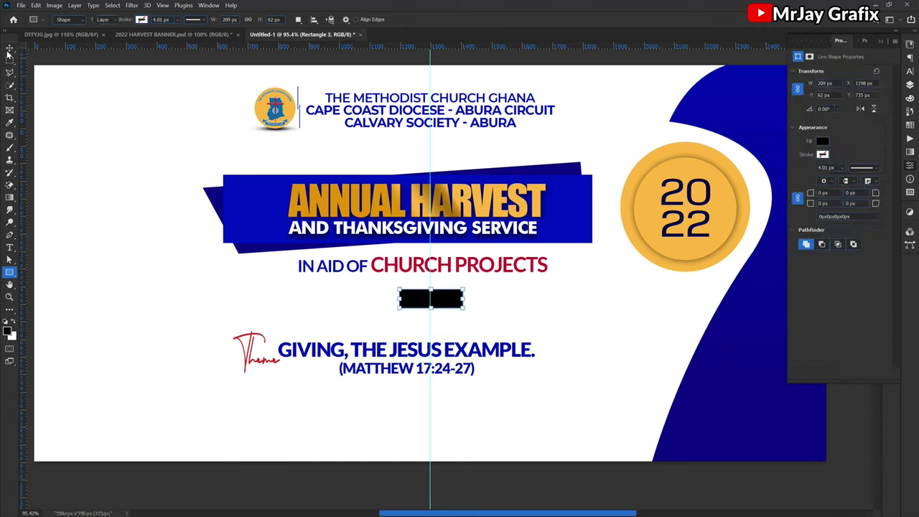
key("v")
left_click(259, 299)
left_click_drag(375, 354, 386, 338)
left_click_drag(409, 302, 407, 313)
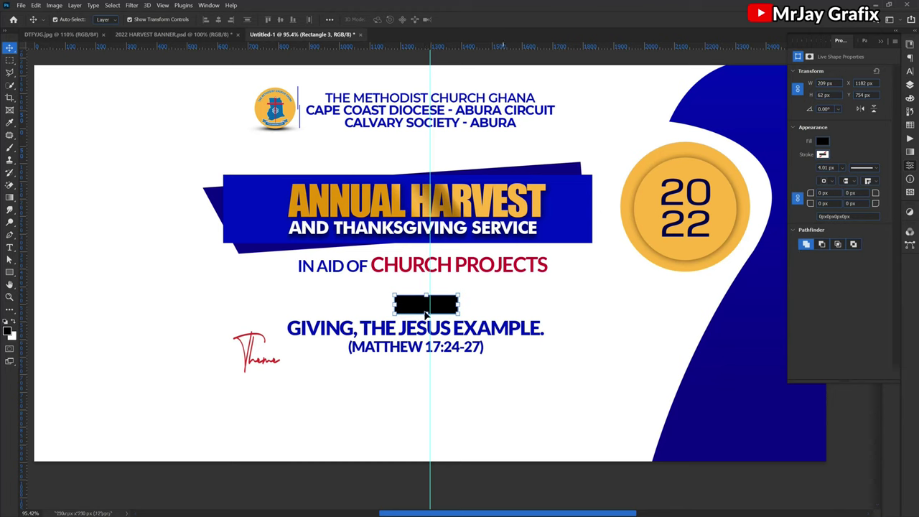
left_click(911, 86)
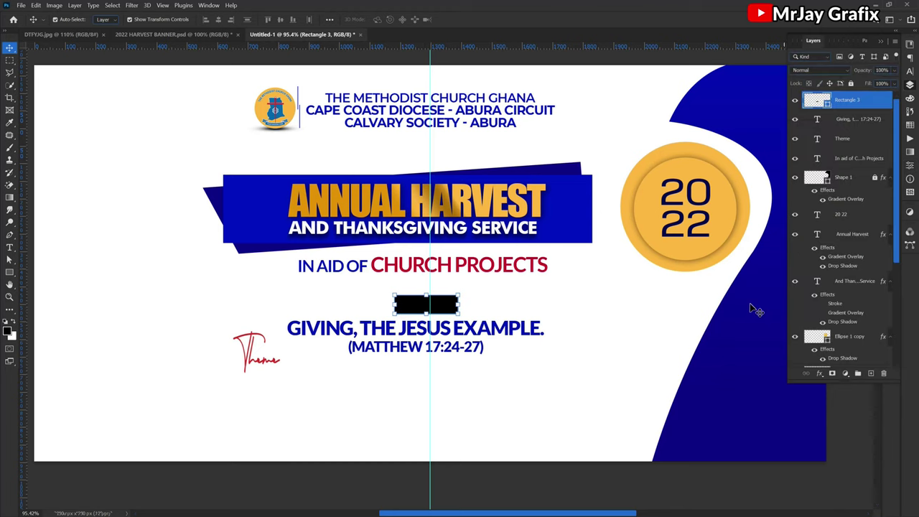
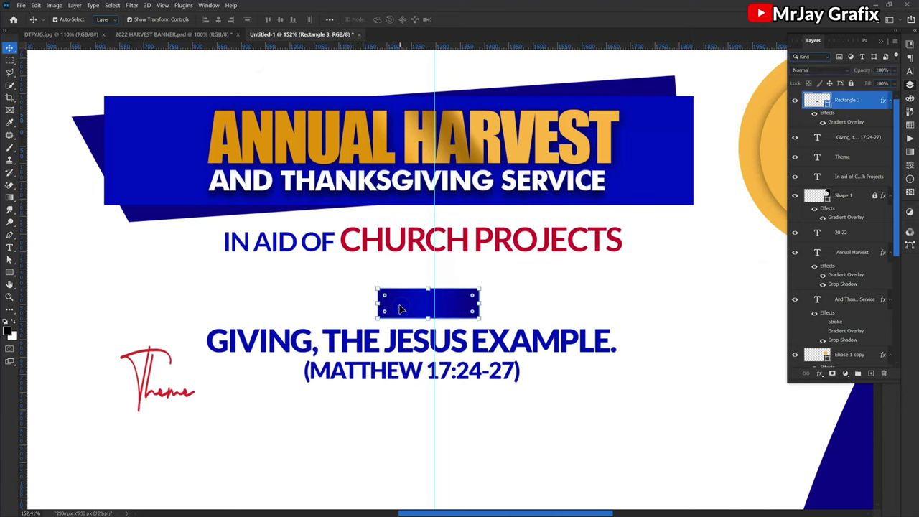
Step: Duplicate Rectangle 3 to the left, flatten the copy into a thin bar, and stretch it farther left
left_click_drag(399, 309, 404, 310)
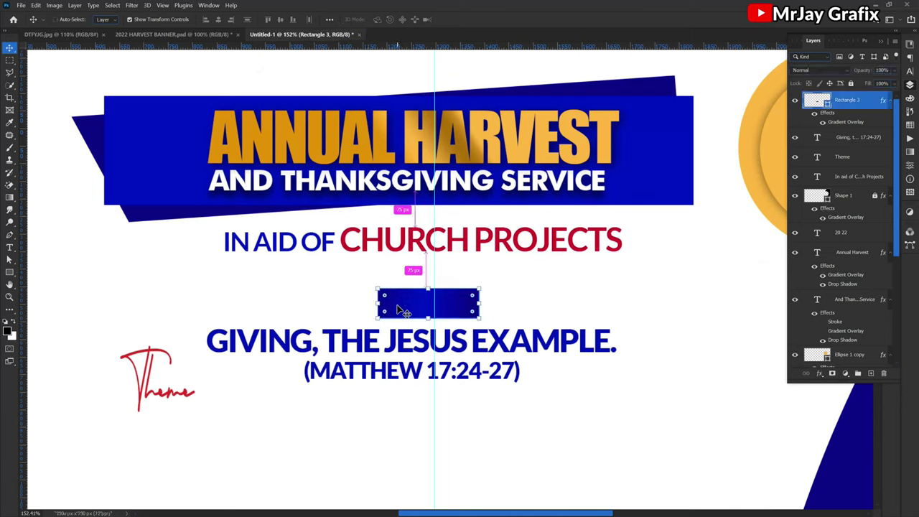
left_click(400, 309, "alt")
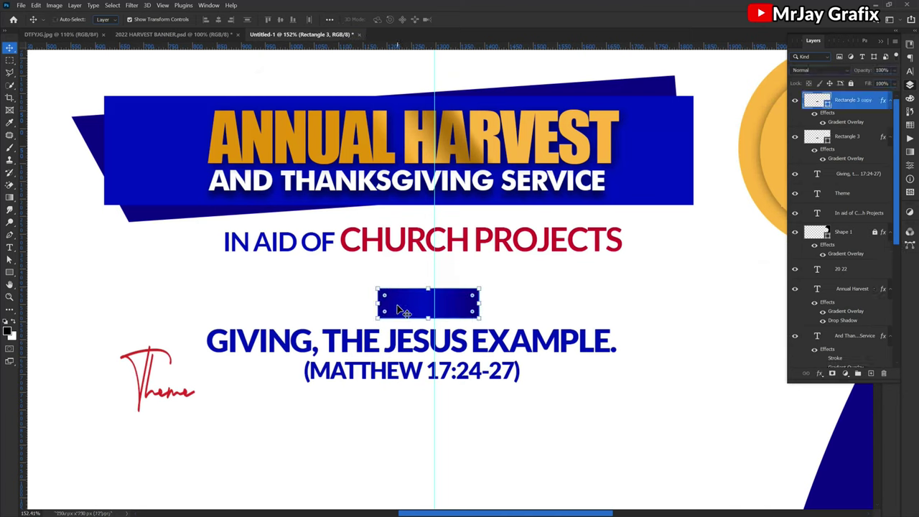
left_click_drag(424, 311, 283, 310)
key("ctrl+t")
key("Return")
left_click(265, 304)
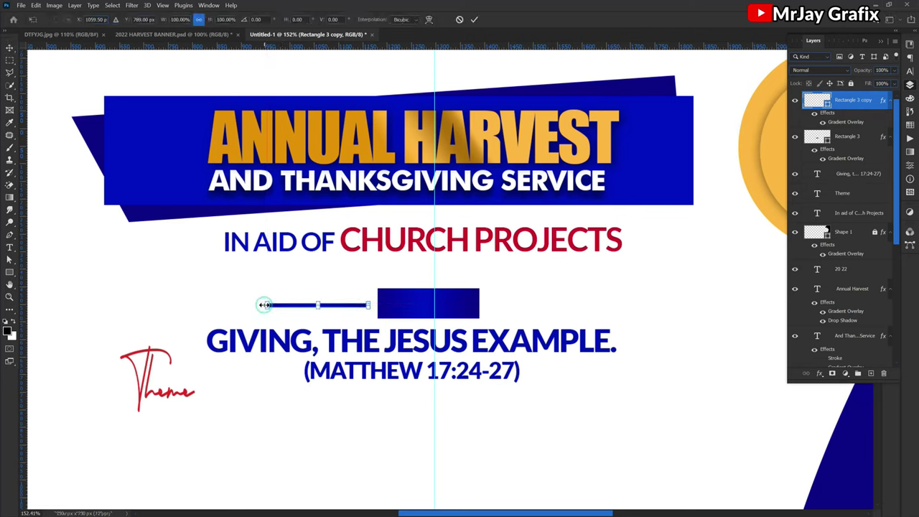
left_click_drag(265, 304, 211, 308)
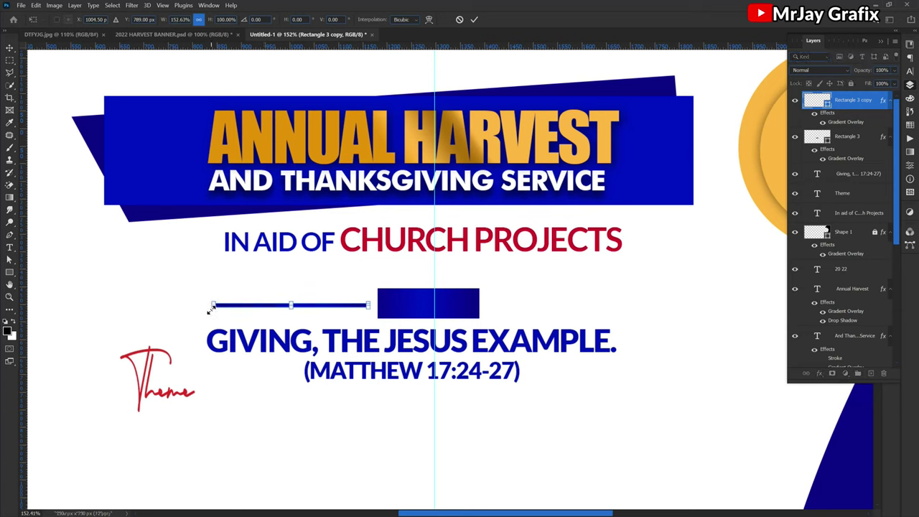
key("Return")
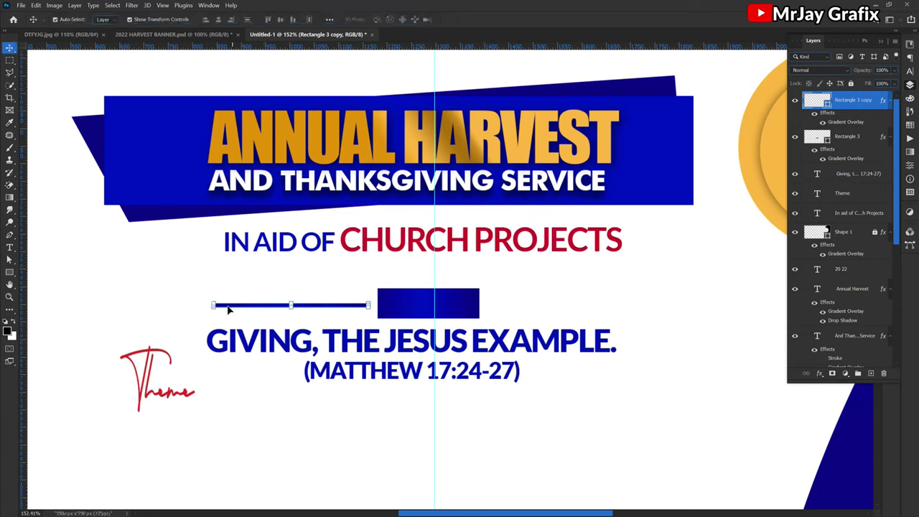
Step: Lengthen the thin left bar farther to the left
scroll(279, 309, "down", 5)
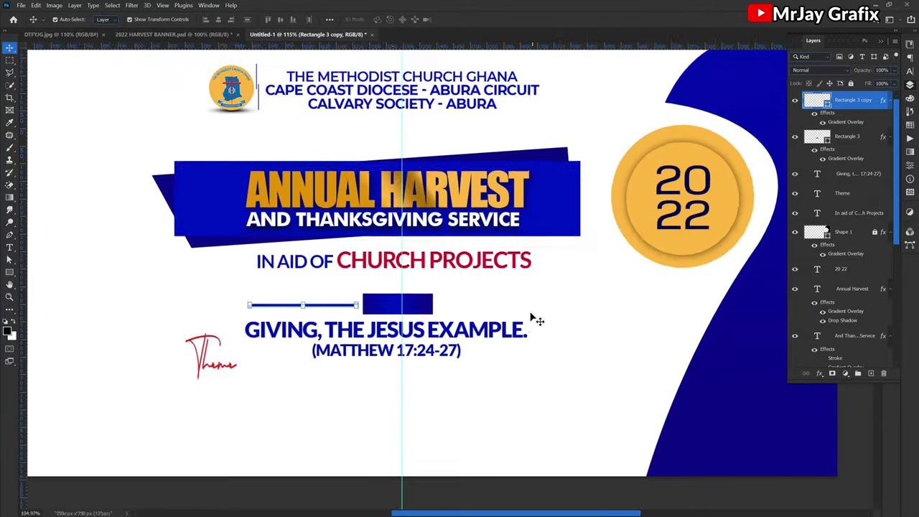
scroll(361, 298, "up", 2)
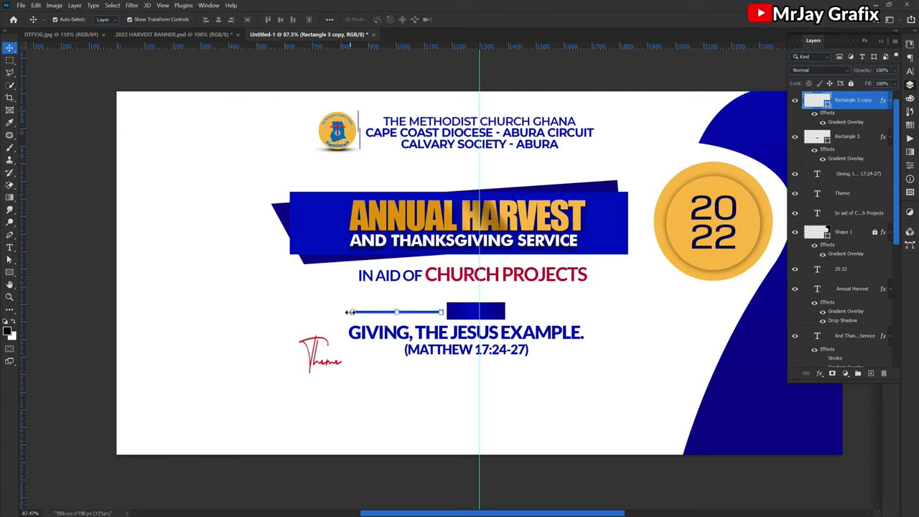
left_click(349, 311)
left_click_drag(350, 312, 297, 319)
key("Return")
Step: Duplicate the thin bar with Ctrl+J and place the copy on the rectangle's right side
key("j")
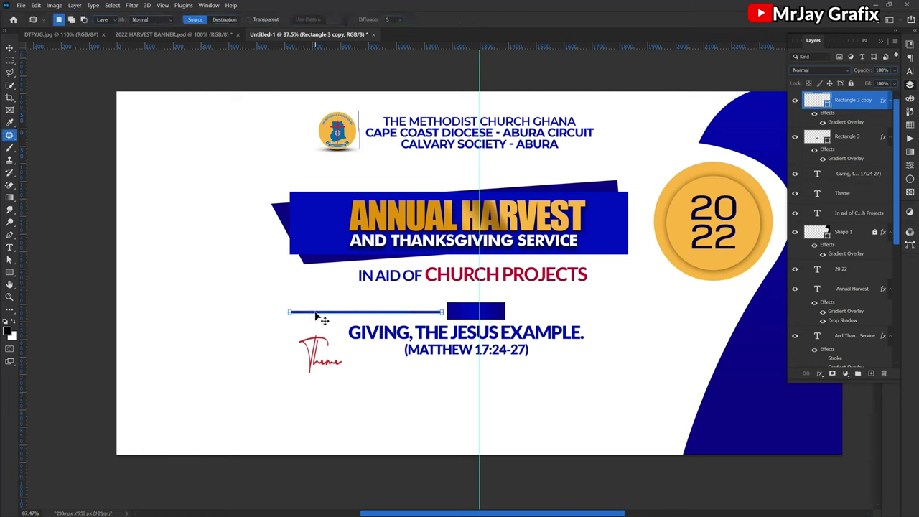
key("v")
key("ctrl+j")
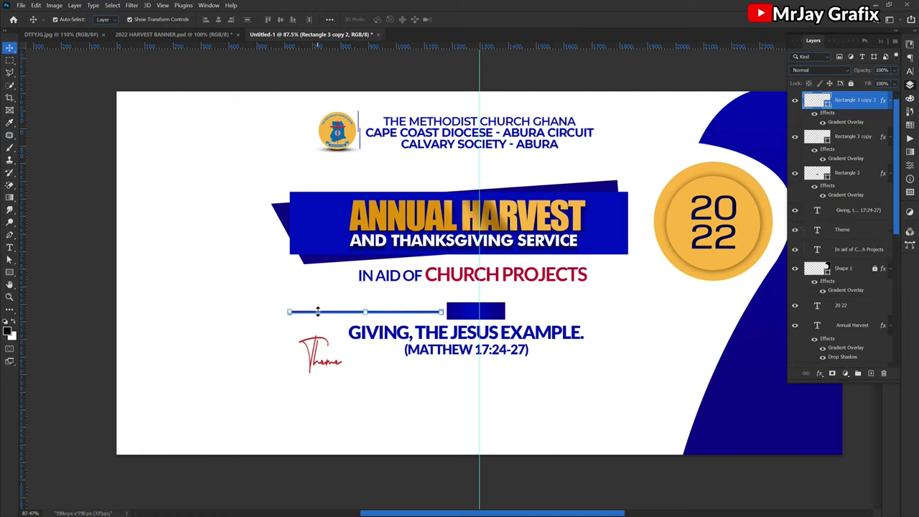
left_click_drag(319, 314, 542, 319)
left_click(384, 435)
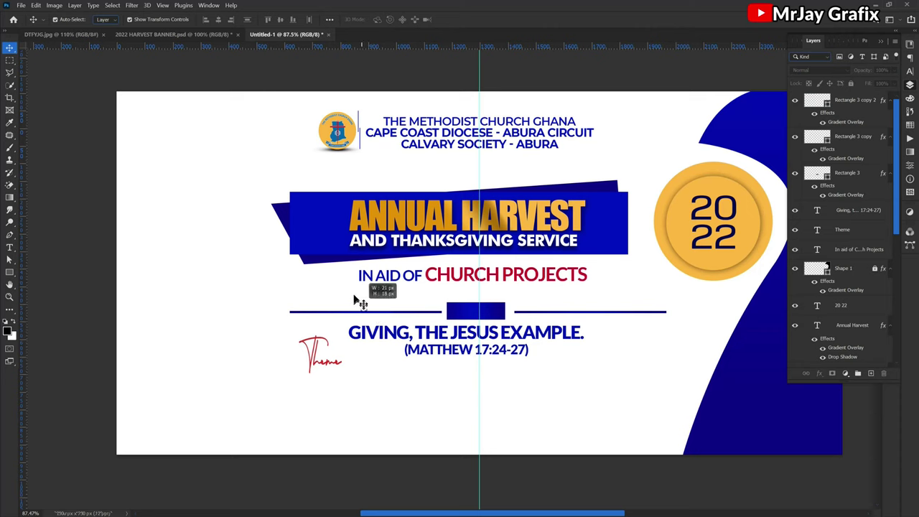
left_click(336, 313)
key("ctrl+t")
left_click_drag(327, 309, 318, 295)
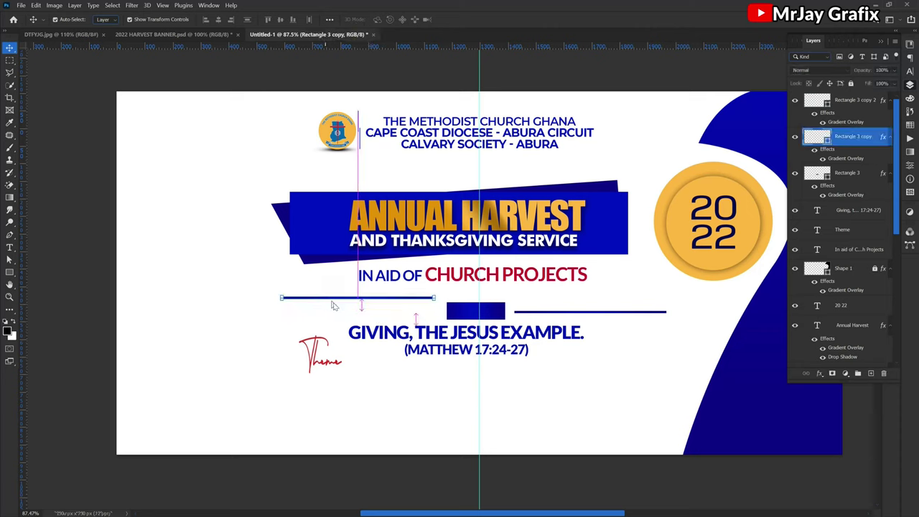
key("ctrl+z")
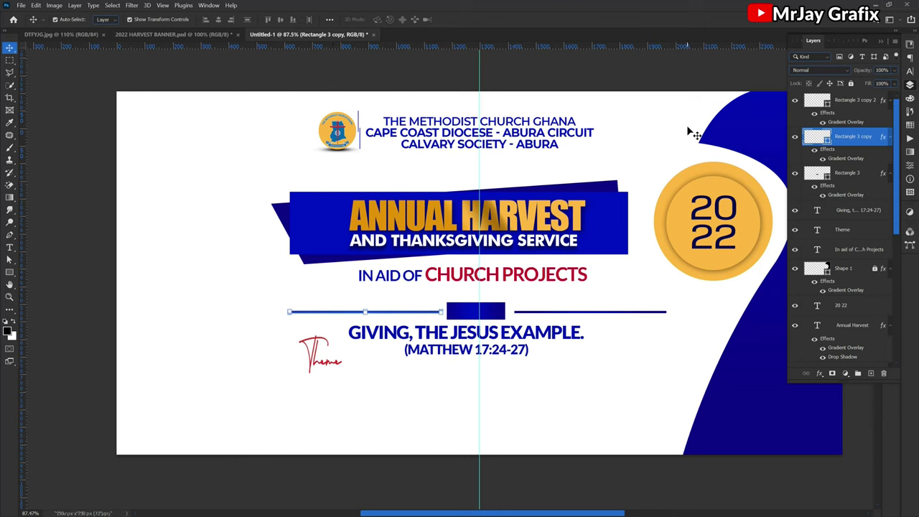
left_click(266, 417)
left_click(266, 416)
Step: Move the red Theme script onto the small blue rectangle
scroll(375, 316, "up", 2)
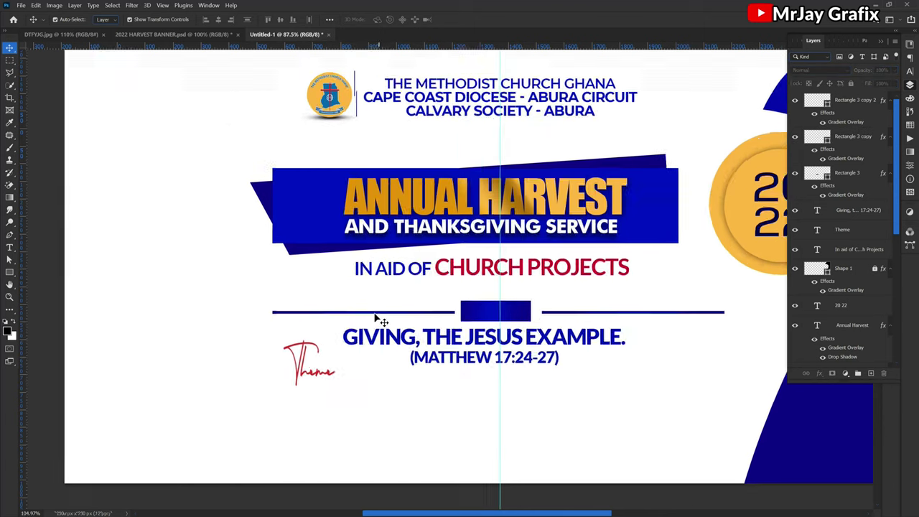
scroll(375, 316, "up", 1)
left_click_drag(301, 381, 493, 317)
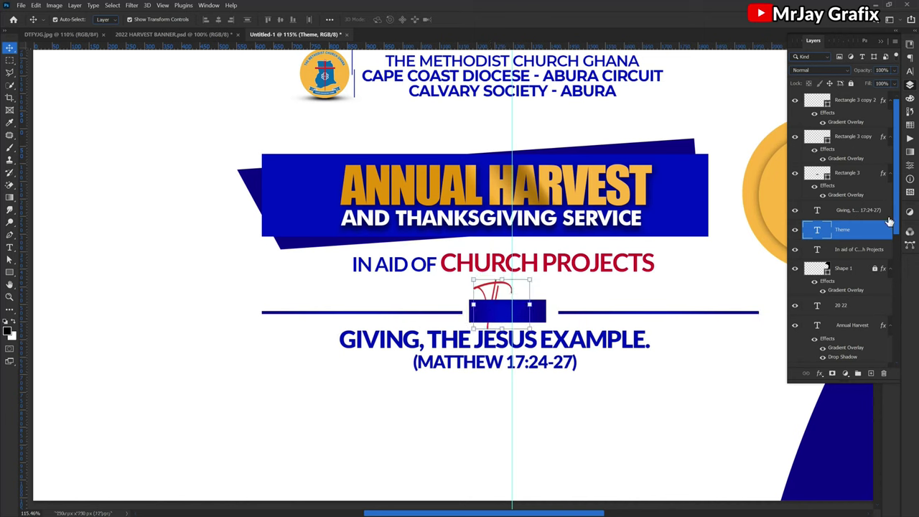
Step: Bring the Theme text above the rectangle and set it in white Lato Bold
left_click_drag(873, 229, 844, 101)
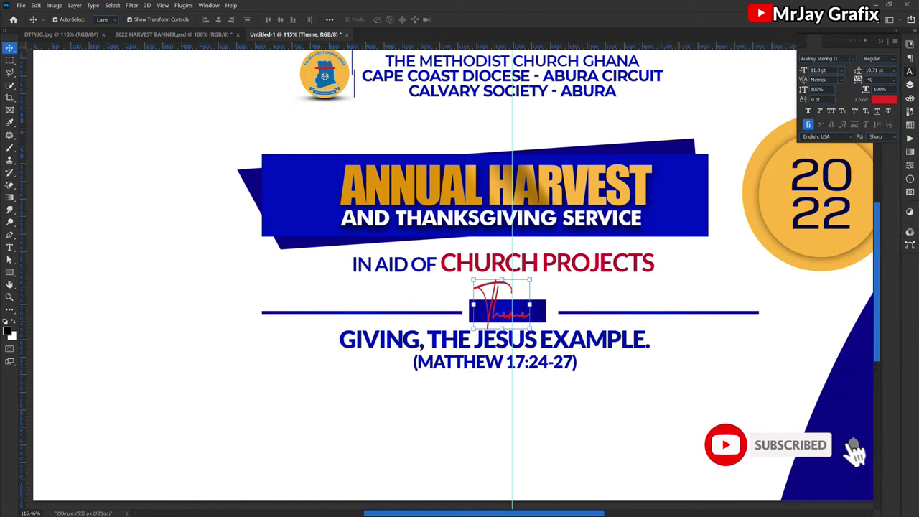
left_click(819, 58)
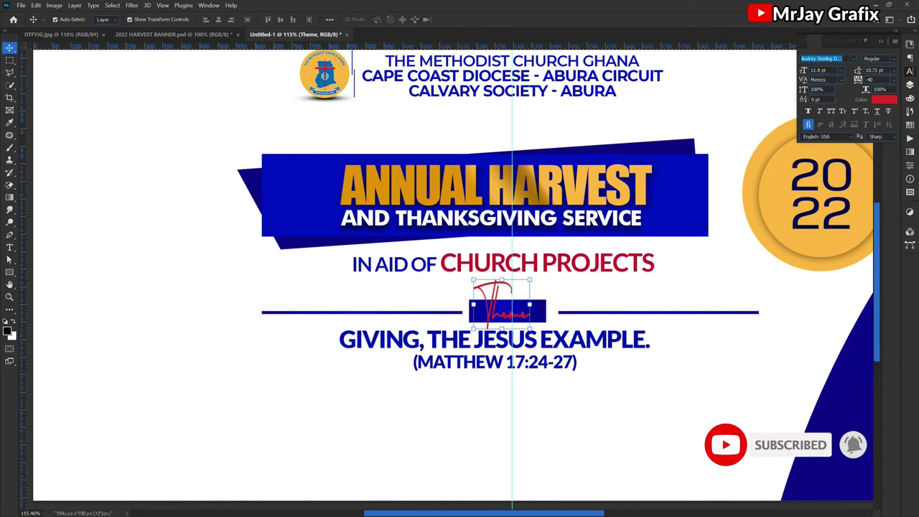
type("Lato")
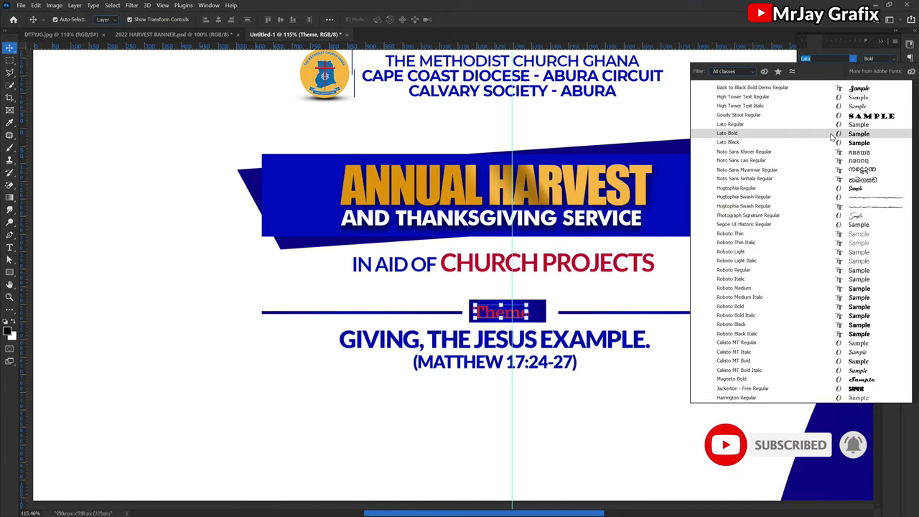
left_click(832, 135)
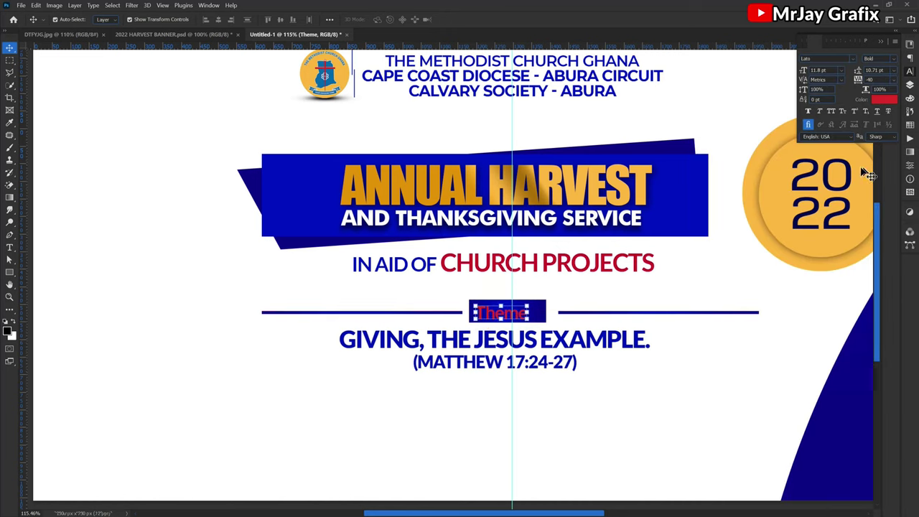
left_click(876, 103)
left_click(383, 386)
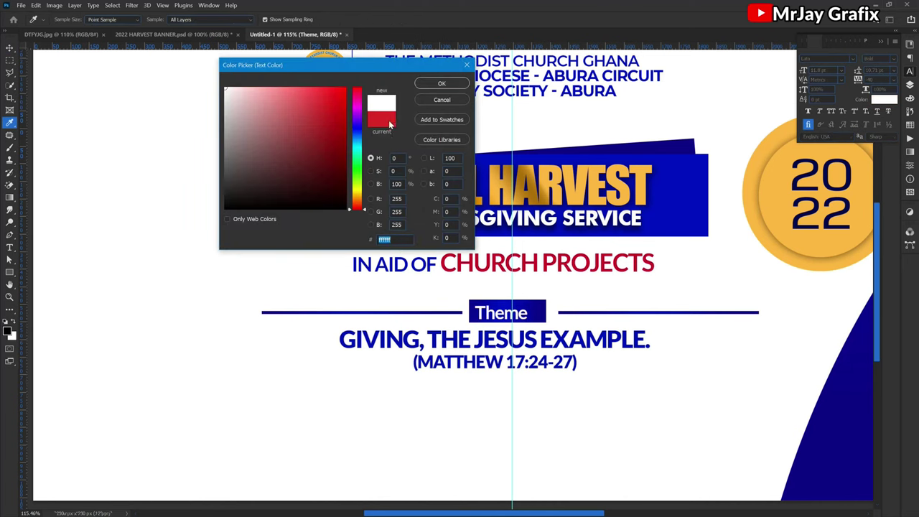
left_click(442, 84)
key("ctrl+Return")
Step: Make the Theme text All Caps and adjust its baseline shift inside the blue box
key("v")
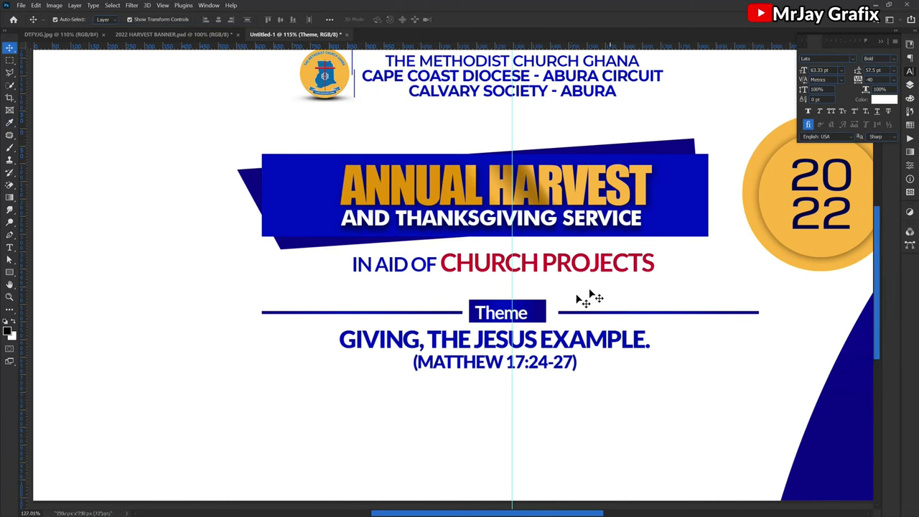
scroll(463, 337, "up", 3)
scroll(464, 338, "up", 2)
double_click(463, 334)
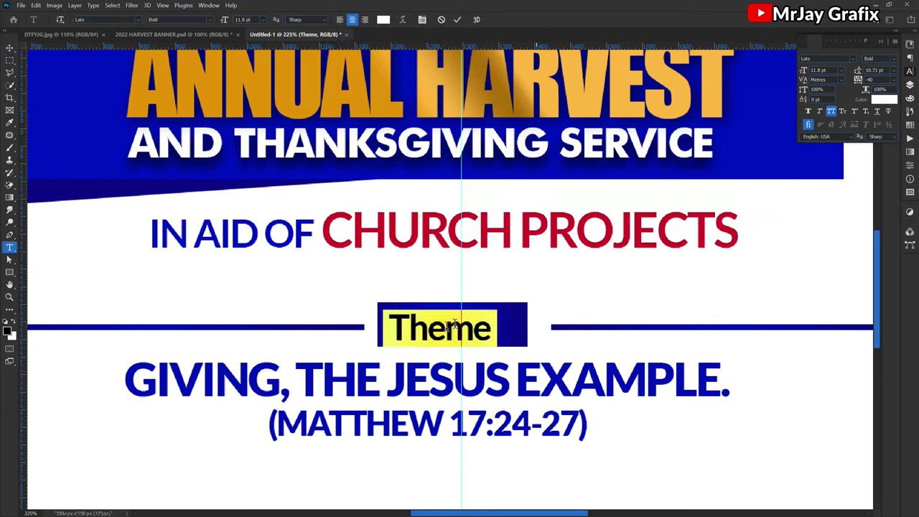
key("ctrl+shift+k")
key("alt+shift+Up")
key("alt+shift+Up")
key("alt+shift+Up")
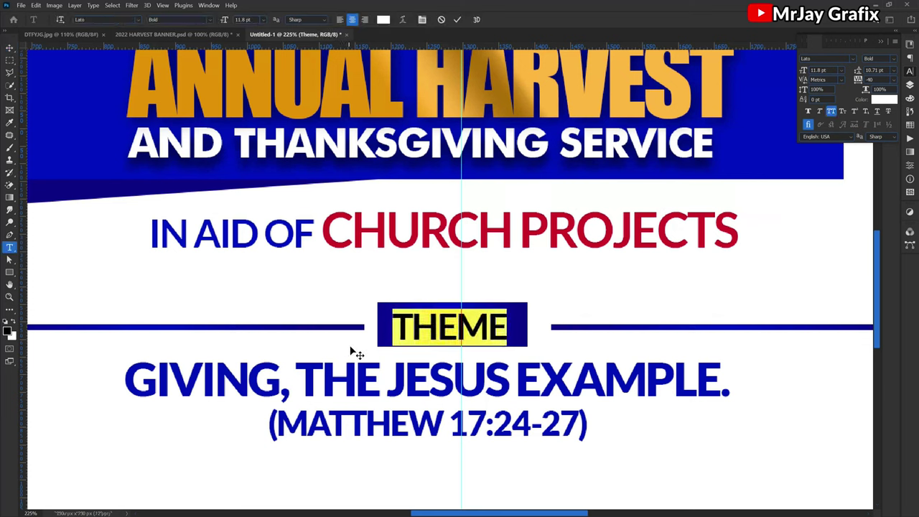
key("alt+shift+Down")
key("alt+shift+Down")
key("alt+shift+Down")
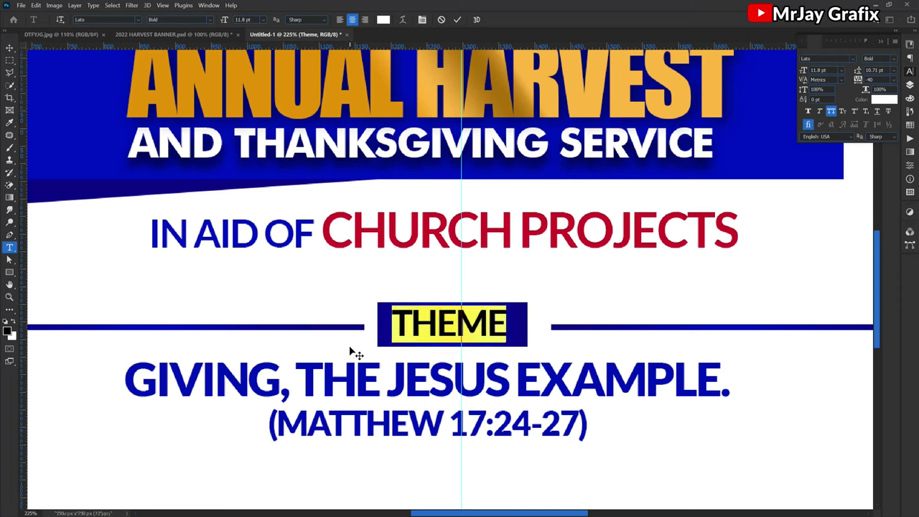
key("alt+shift+Up")
key("alt+shift+Up")
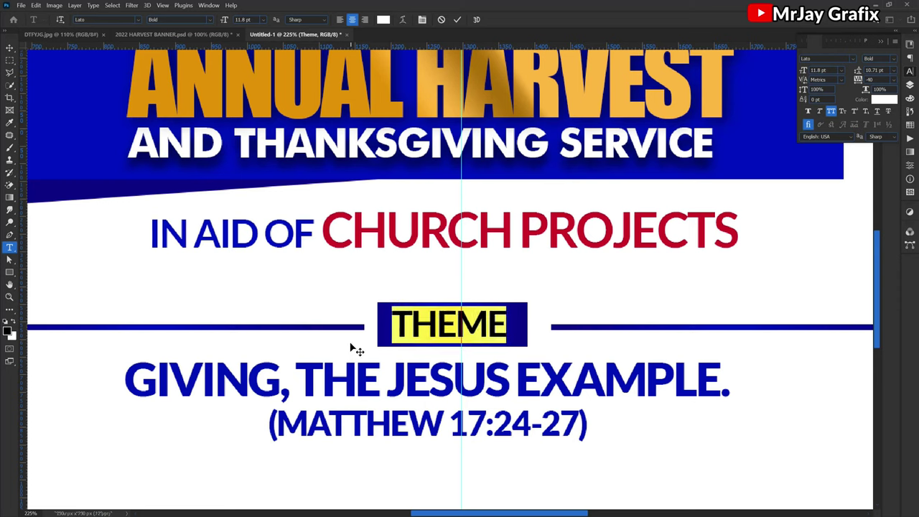
left_click(457, 20)
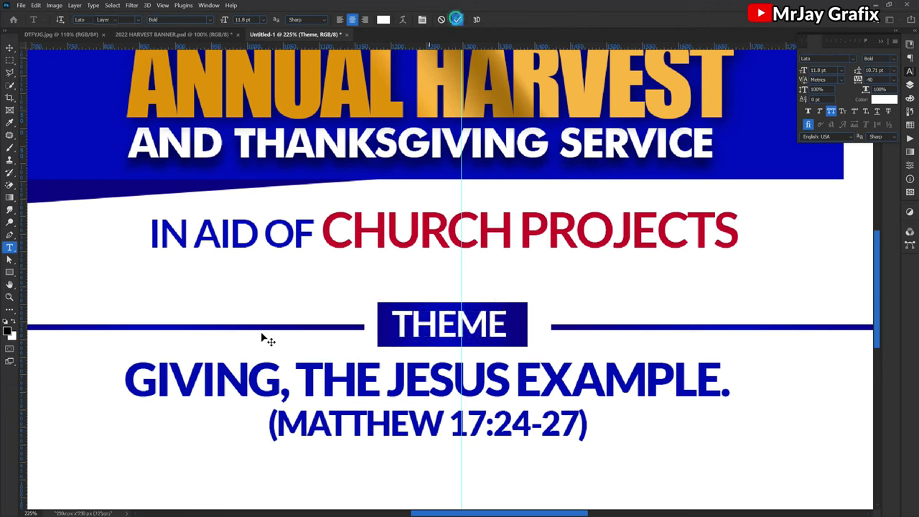
key("v")
scroll(467, 321, "down", 2)
scroll(492, 322, "down", 3)
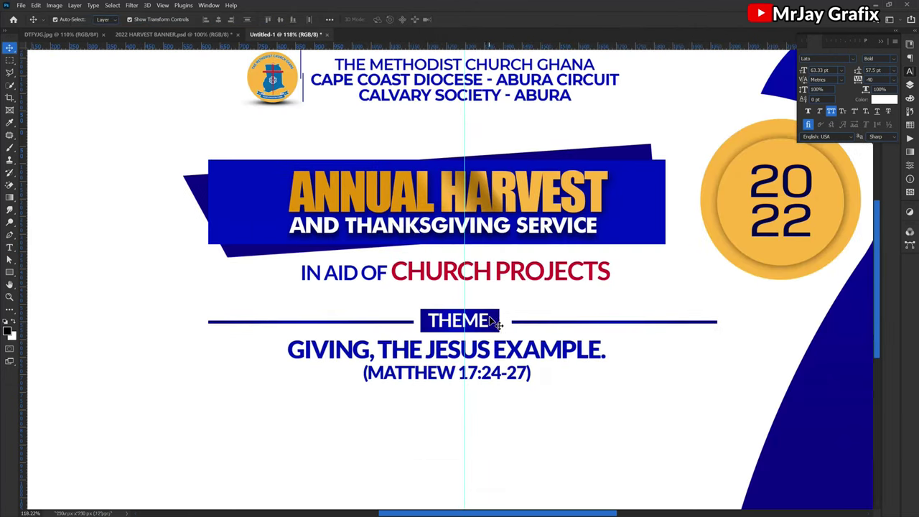
Step: Join (MATTHEW 17:24-27) onto the GIVING, THE JESUS EXAMPLE. line
scroll(390, 382, "up", 2)
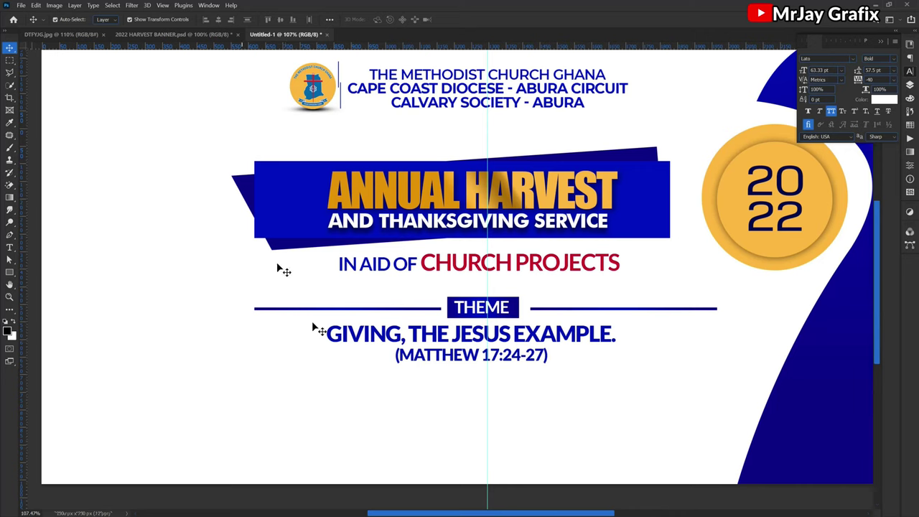
left_click(418, 341)
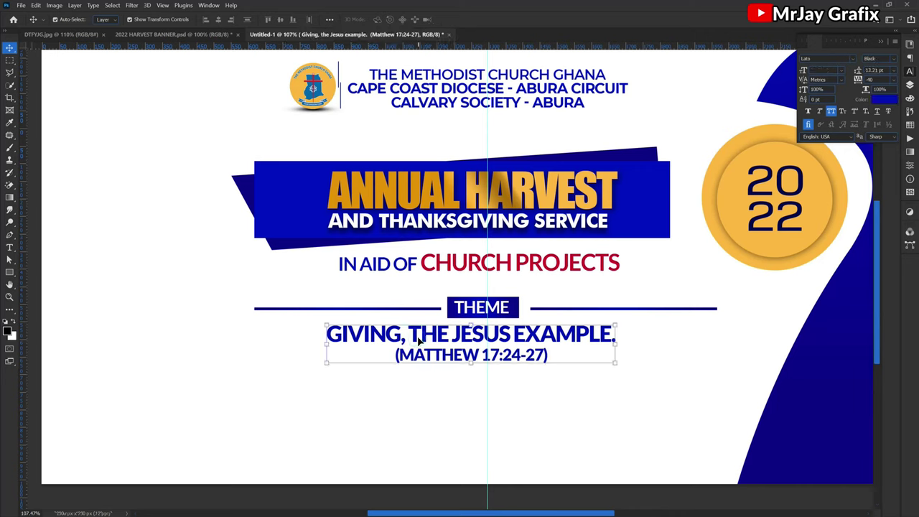
double_click(400, 360)
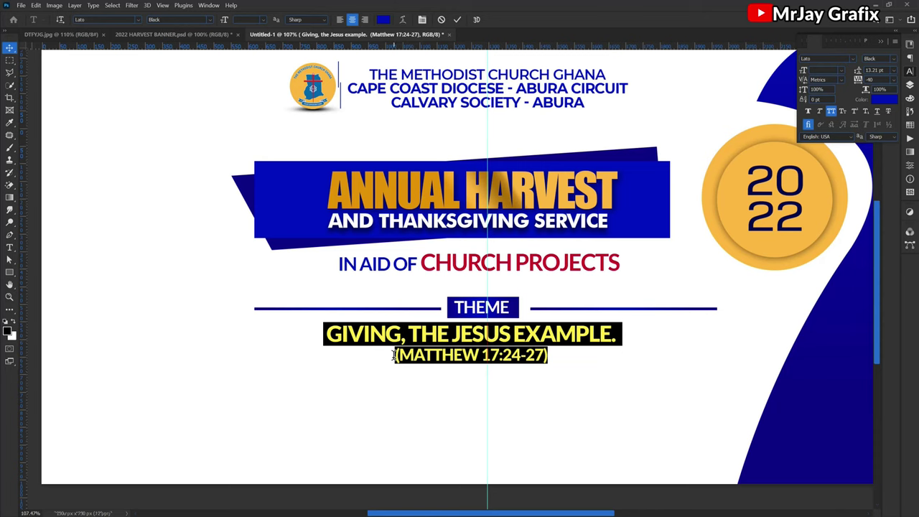
left_click(393, 354)
key("BackSpace")
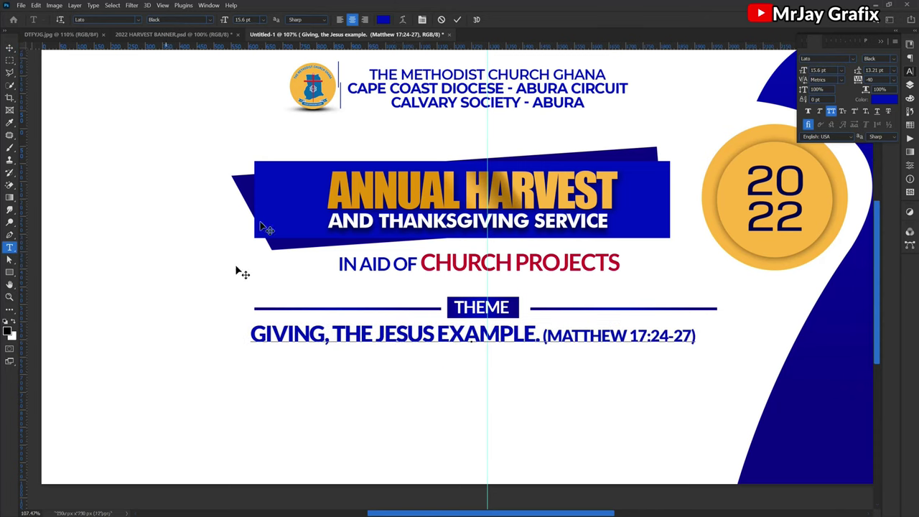
left_click(457, 19)
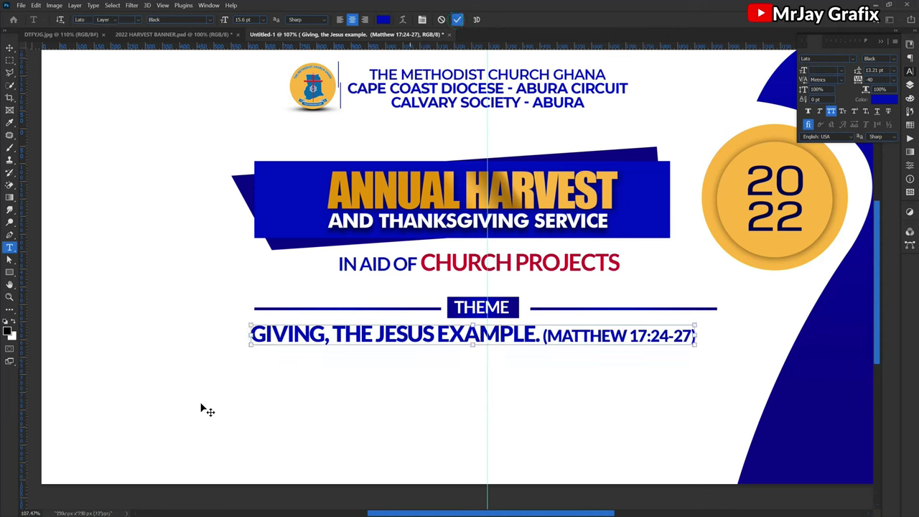
key("v")
Step: Compare with the 2022 HARVEST BANNER, nudge the theme line down, and duplicate the THEME box
scroll(359, 370, "down", 1)
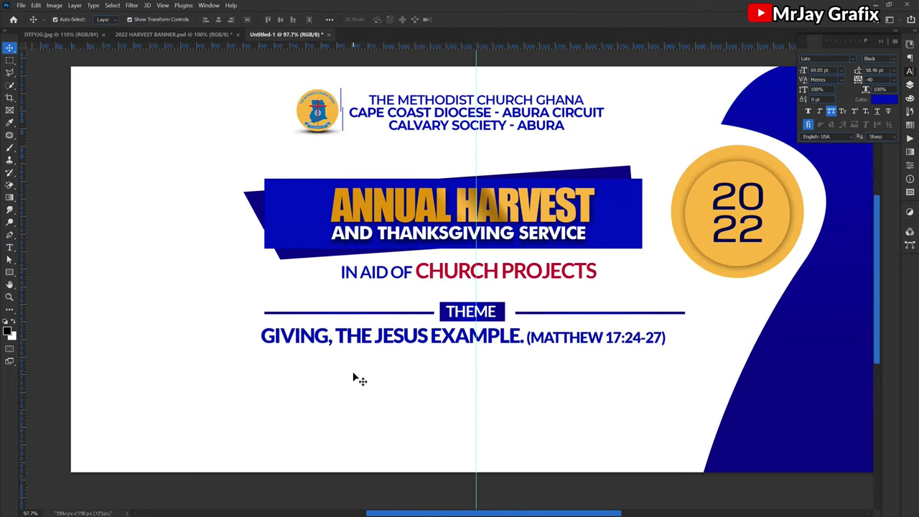
scroll(382, 433, "down", 1)
scroll(381, 431, "up", 1)
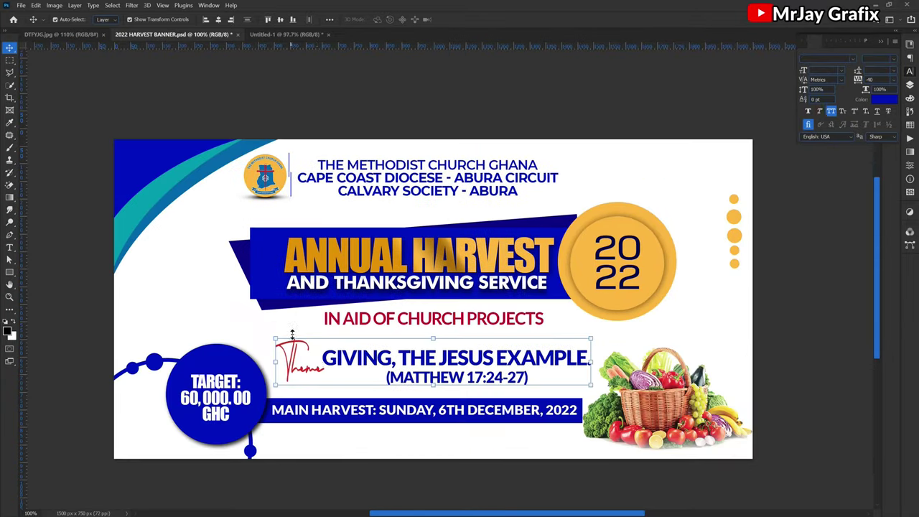
left_click(169, 34)
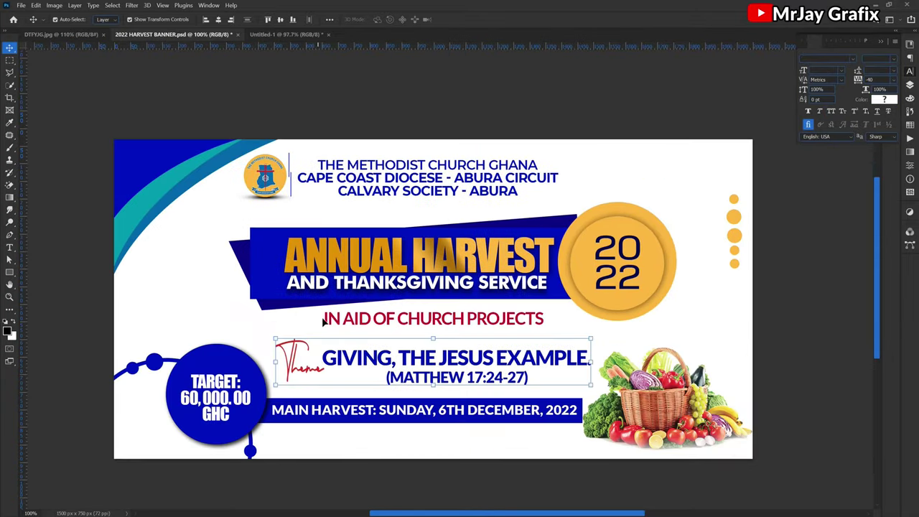
left_click(274, 34)
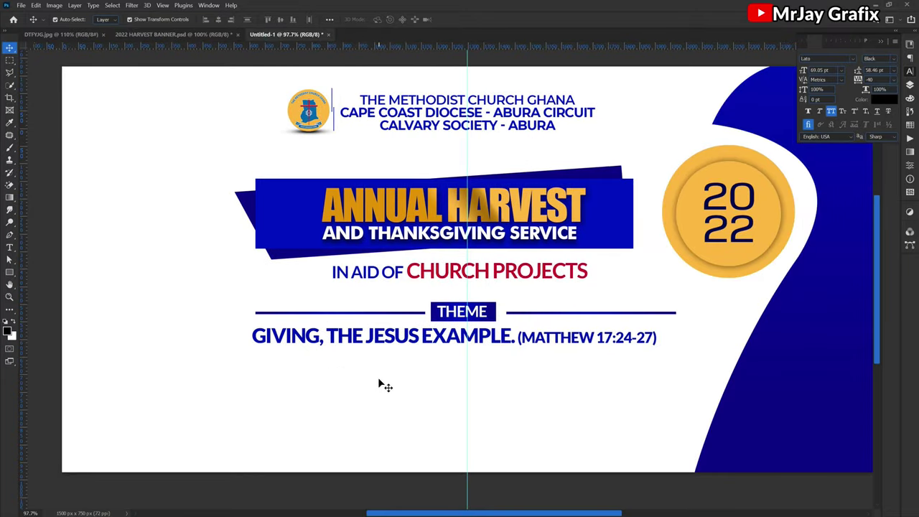
left_click_drag(302, 344, 302, 348)
left_click(495, 313)
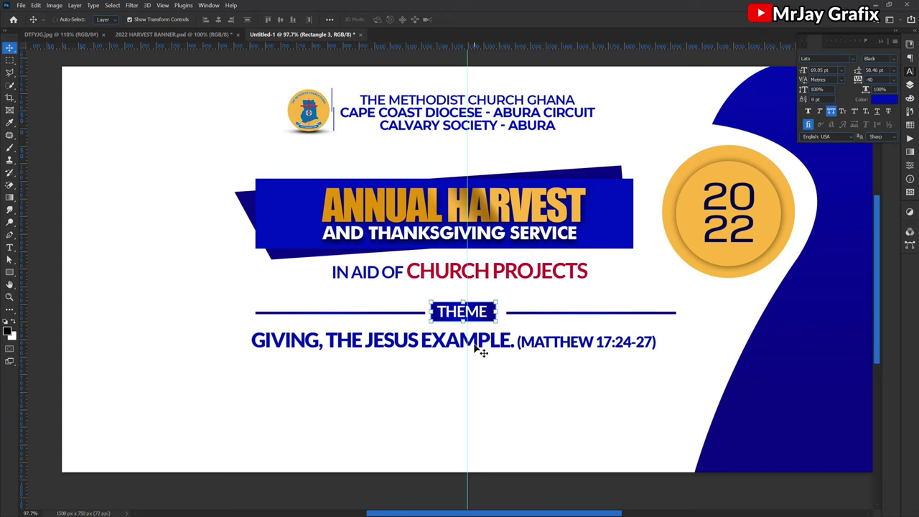
key("ctrl+j")
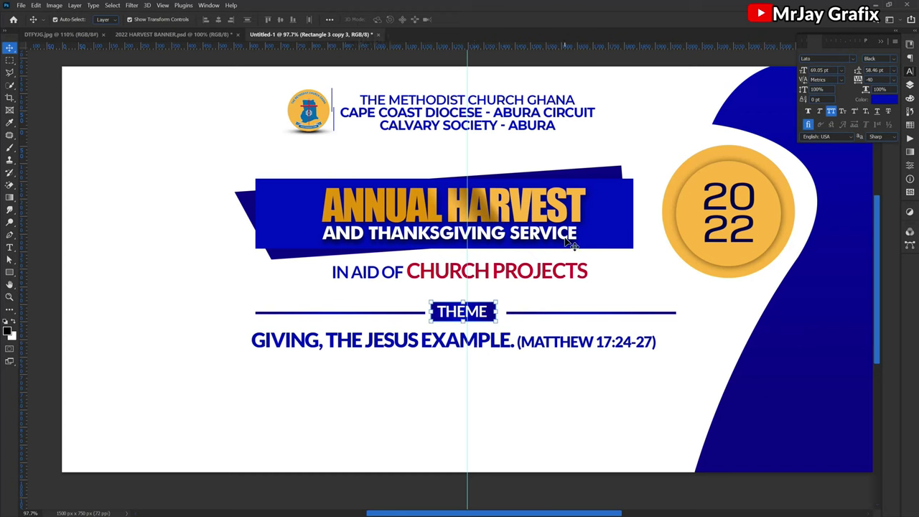
Step: Place the copied blue box beneath the theme text layer and stretch it across the whole theme line
left_click_drag(493, 321, 279, 353)
left_click(910, 85)
left_click_drag(848, 194, 849, 300)
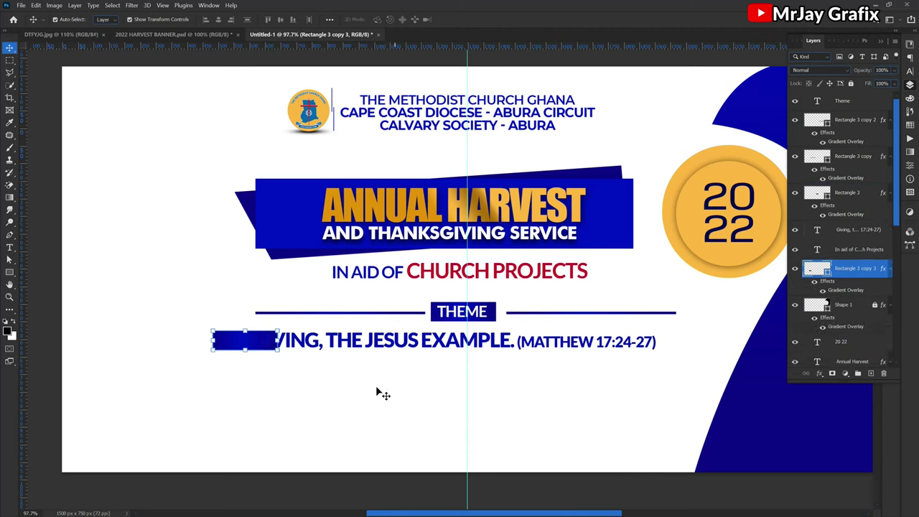
key("ctrl+t")
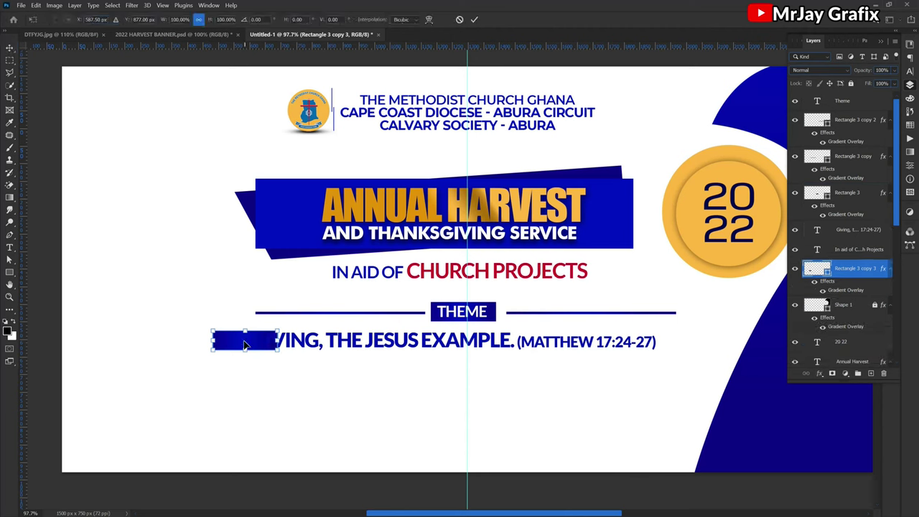
left_click_drag(244, 345, 275, 343)
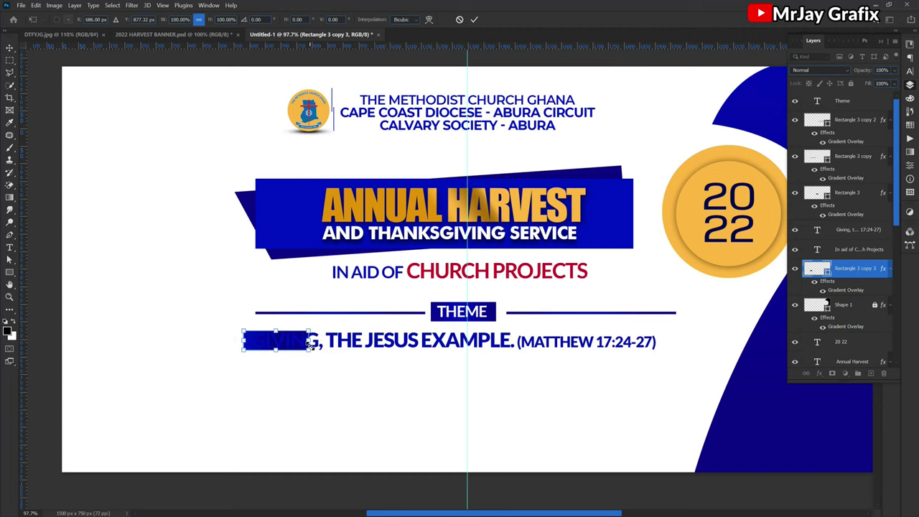
left_click_drag(389, 342, 686, 345)
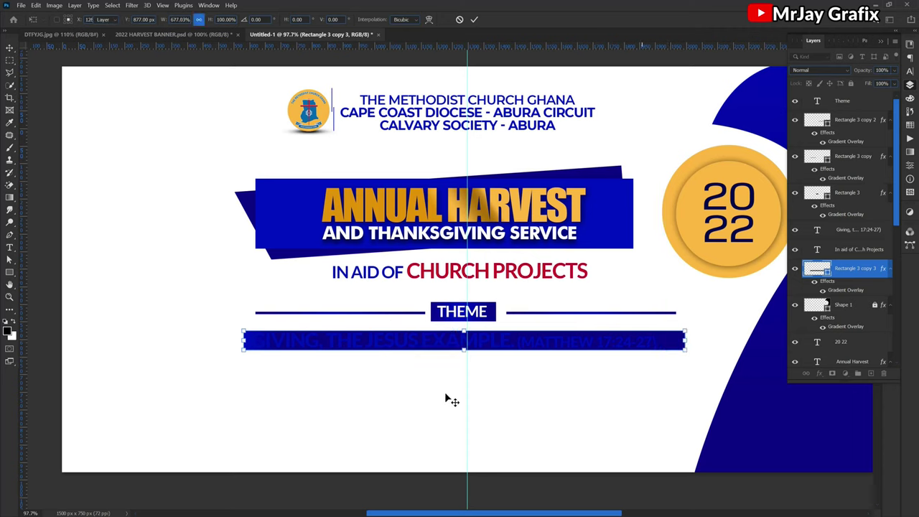
left_click(423, 353)
Step: Set the theme line text colour to white (ffffff)
double_click(421, 343)
key("ctrl+a")
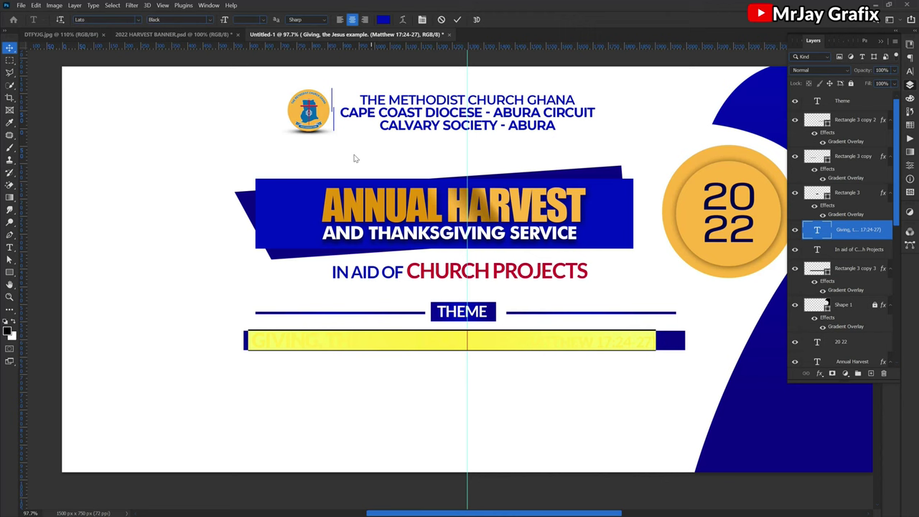
left_click(383, 20)
type("ffffff")
left_click(439, 84)
key("ctrl+Return")
key("v")
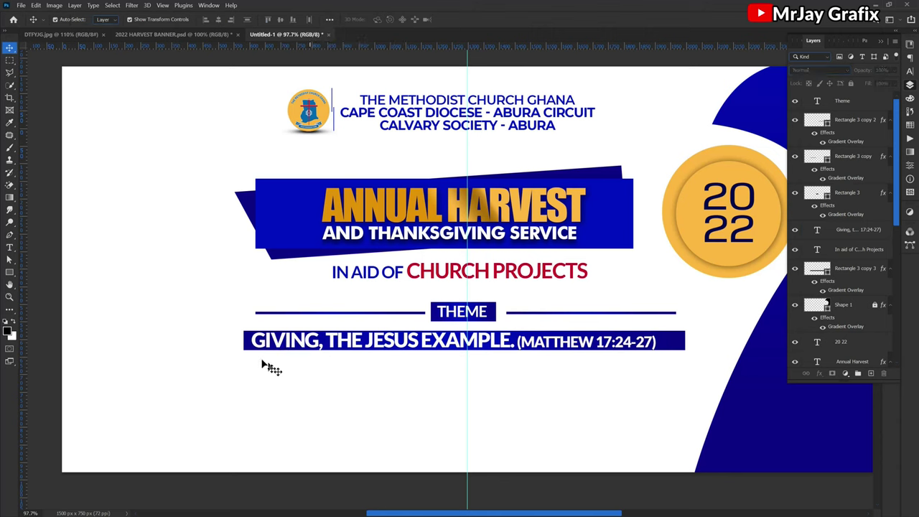
Step: Make the blue bar slightly taller and centre the theme text horizontally on it
left_click(246, 347)
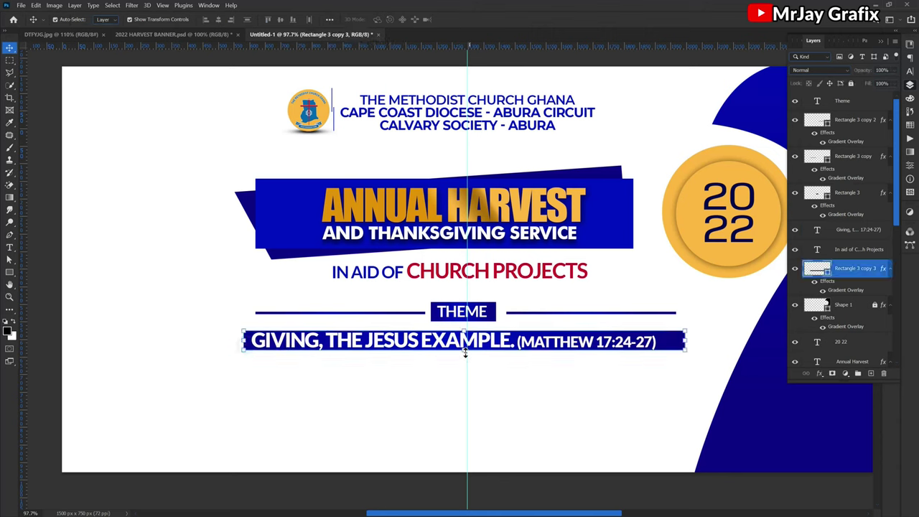
left_click(464, 352)
left_click_drag(464, 353, 462, 358)
key("Return")
left_click_drag(351, 404, 332, 316)
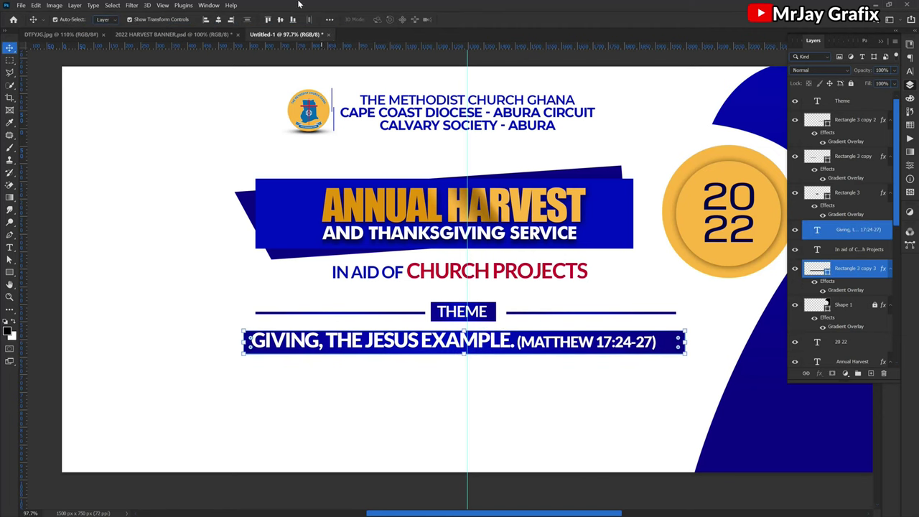
left_click(219, 20)
Step: Select the ANNUAL HARVEST text layer and open its layer options
left_click(203, 309)
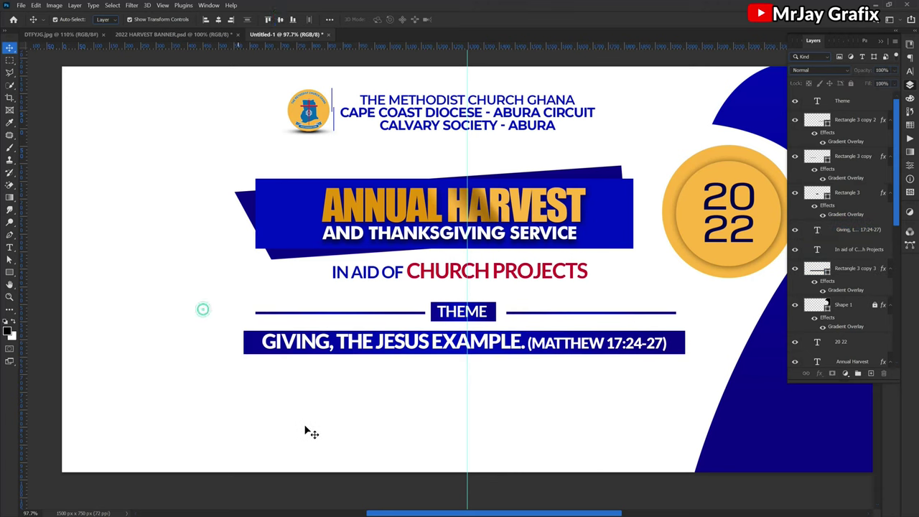
left_click(434, 324)
left_click(423, 208)
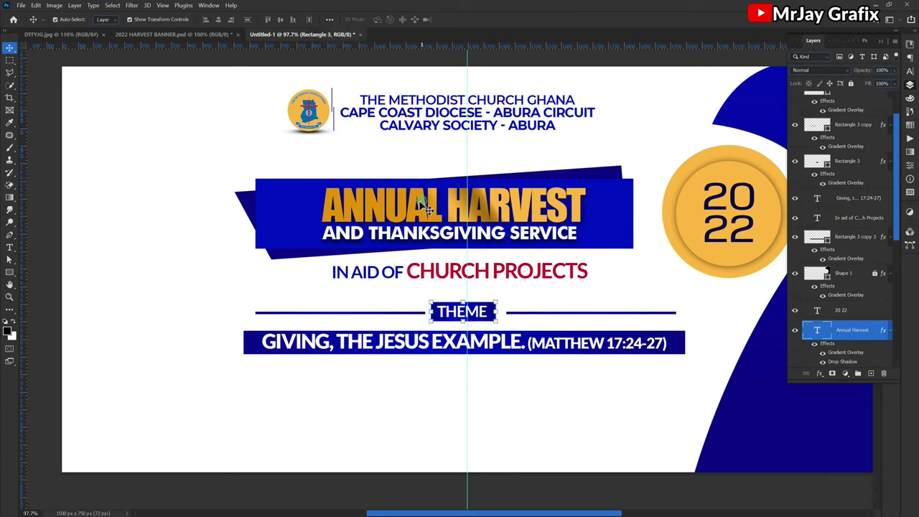
right_click(839, 353)
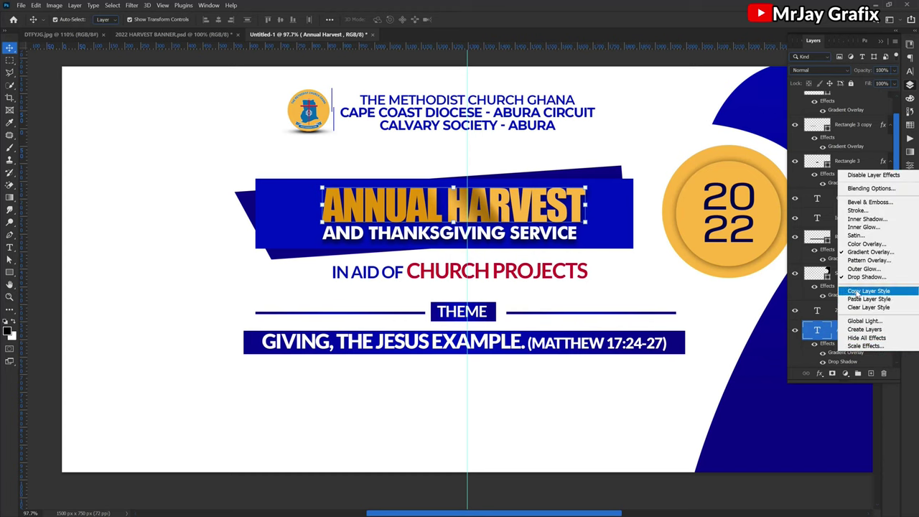
Step: Copy the ANNUAL HARVEST layer style and paste the gold style onto the THEME box, replacing its old gradient
left_click(862, 291)
left_click(493, 321)
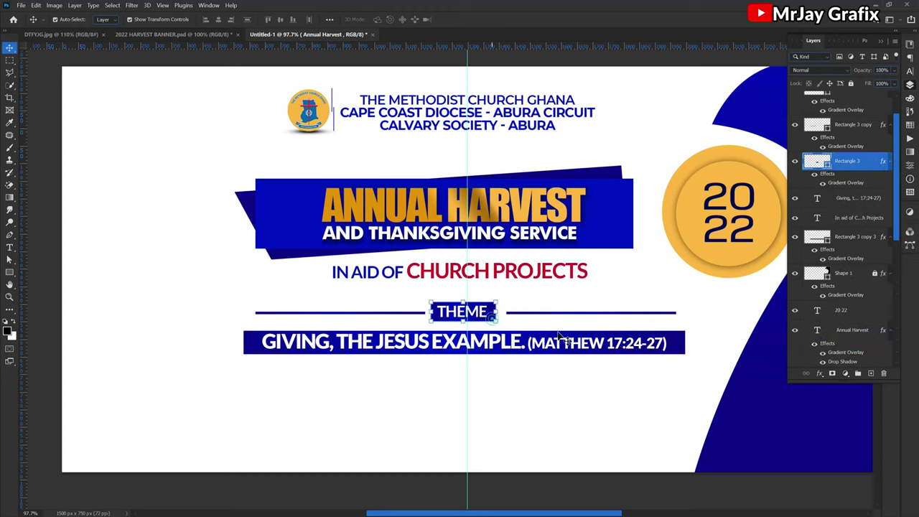
left_click_drag(828, 175, 883, 373)
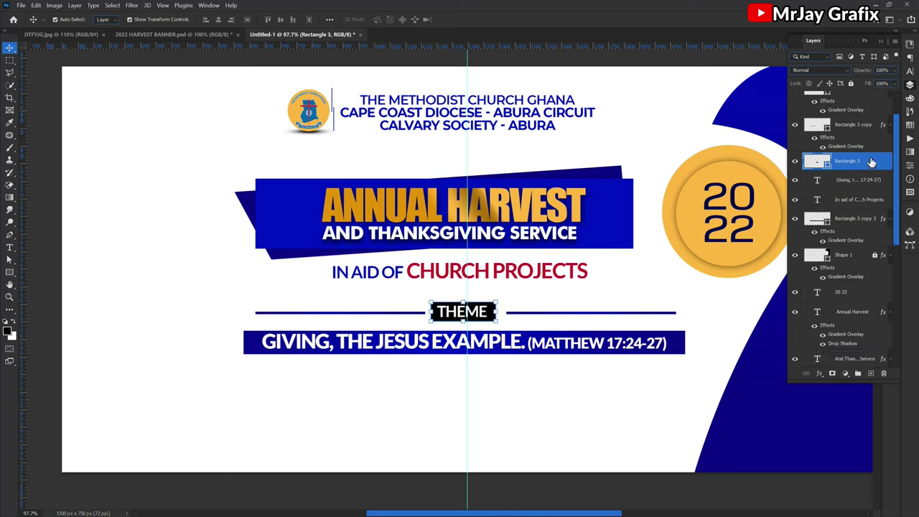
right_click(871, 163)
left_click(765, 335)
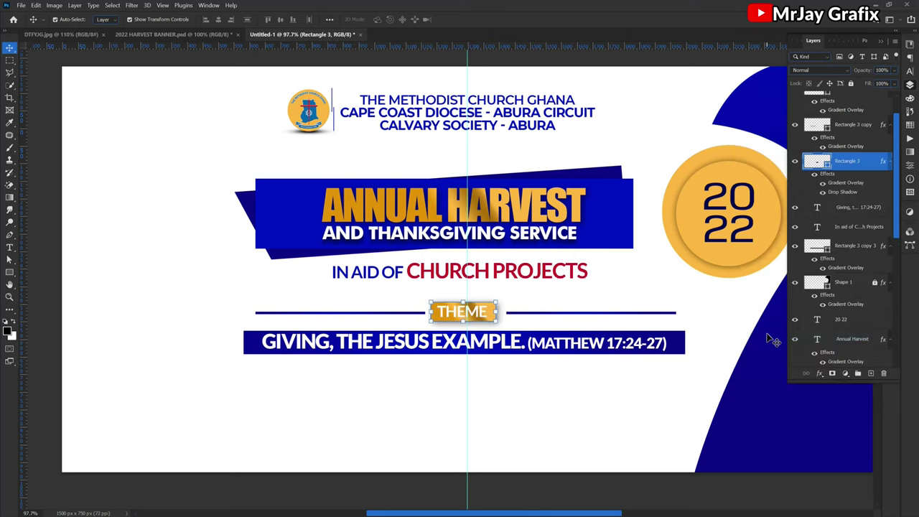
Step: Recolour the THEME text dark blue (#0c038c) sampled from the banner
double_click(446, 309)
left_click(383, 19)
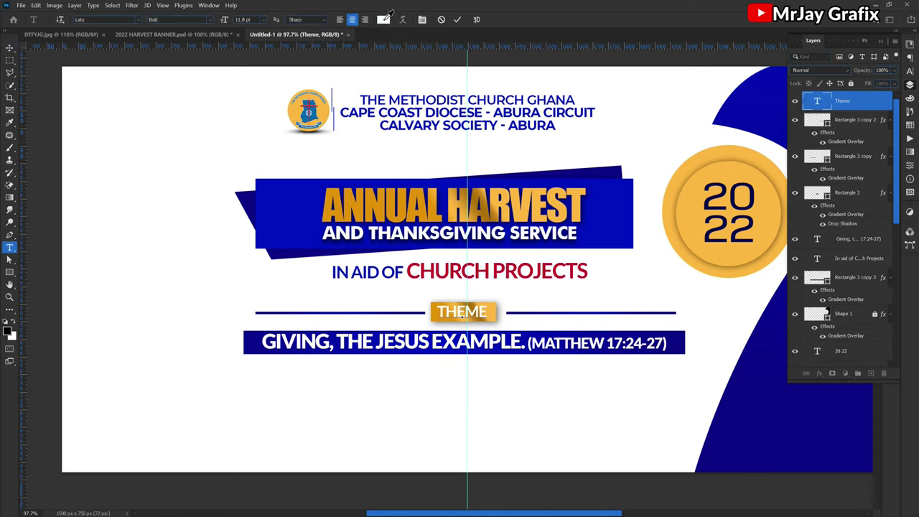
left_click(599, 221)
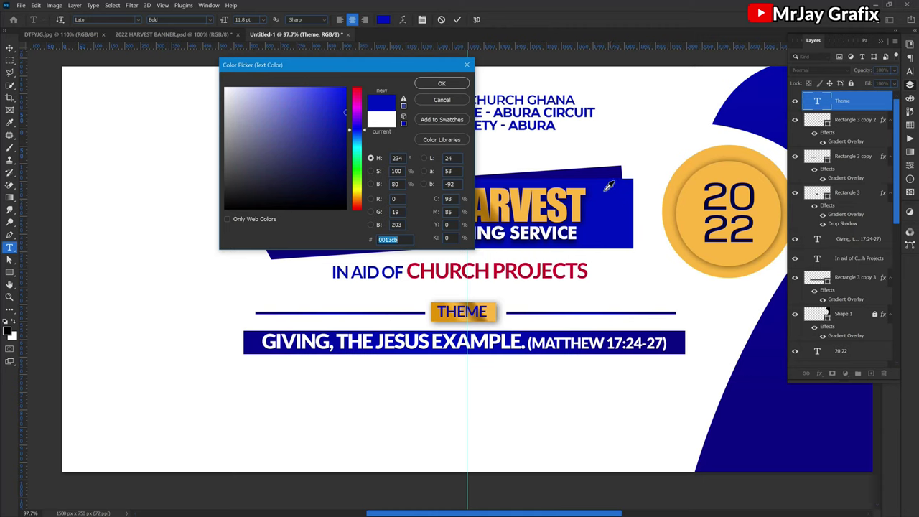
left_click(604, 169)
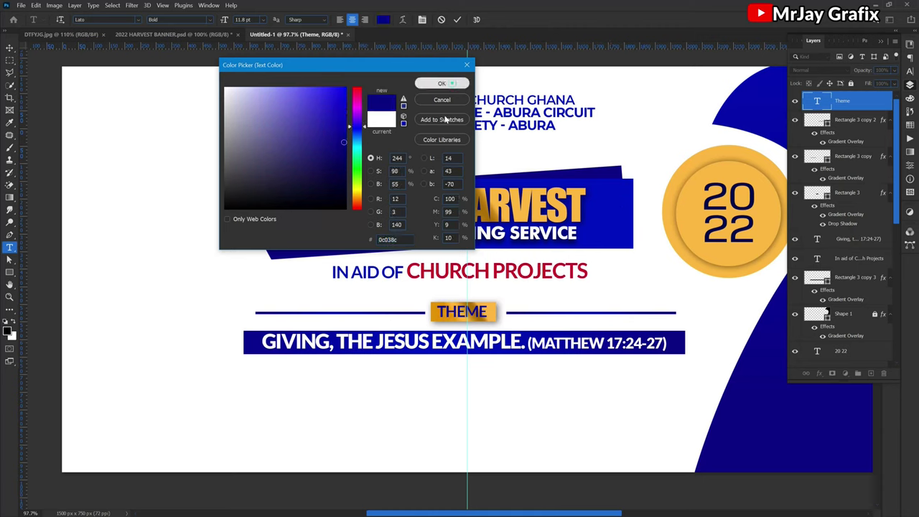
left_click(442, 83)
left_click(456, 21)
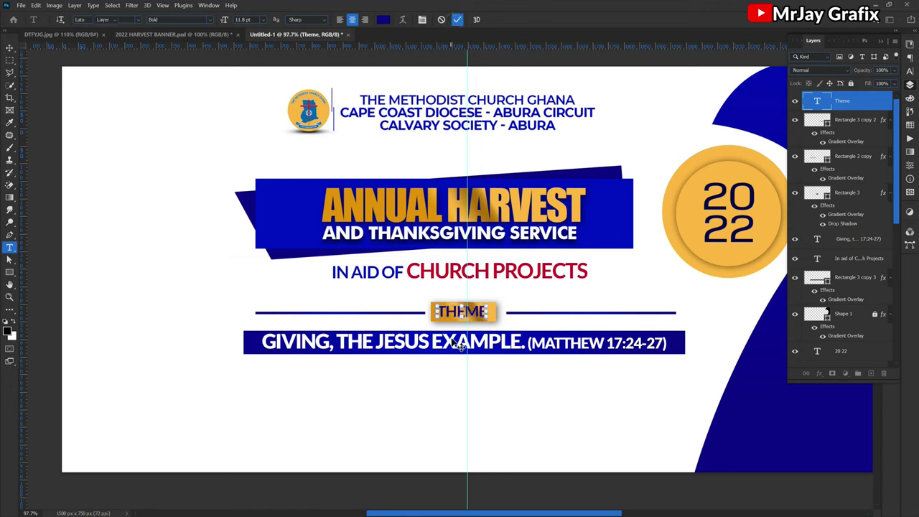
key("v")
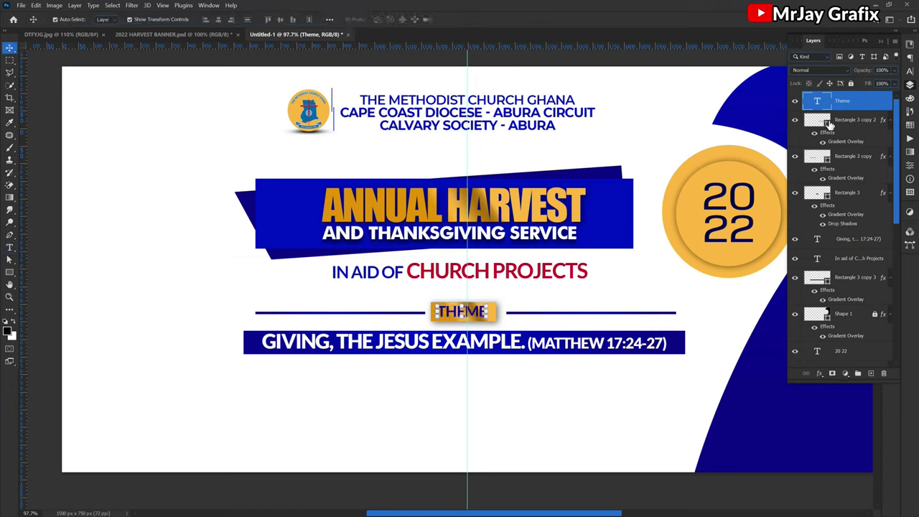
left_click(381, 302)
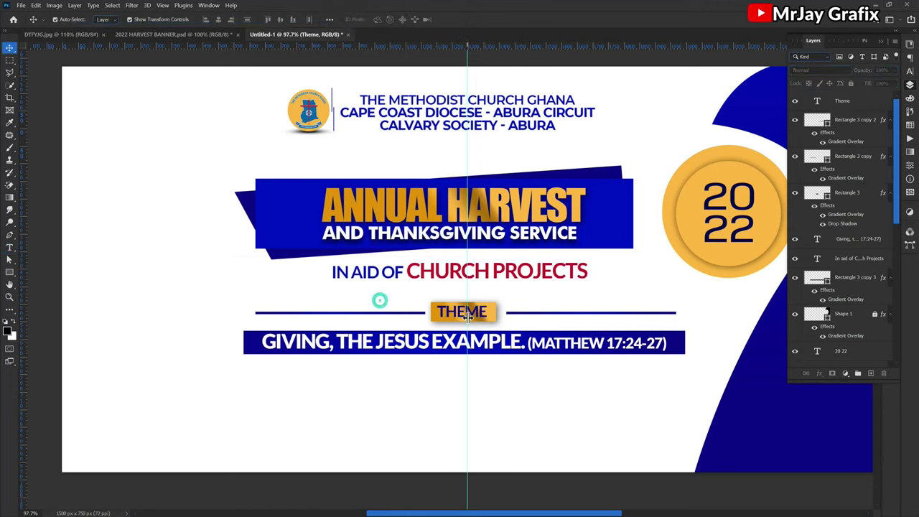
left_click(441, 320)
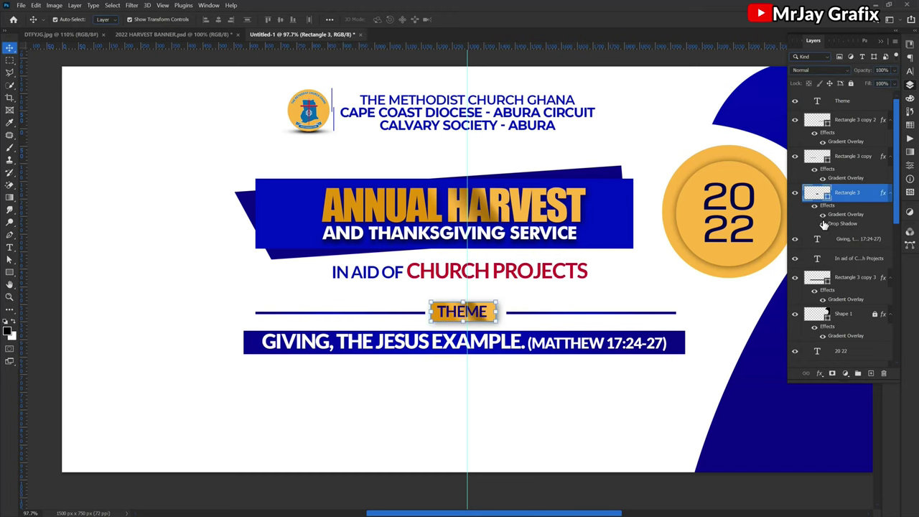
Step: Duplicate the THEME text below the theme bar
scroll(363, 427, "up", 1)
scroll(392, 411, "down", 2)
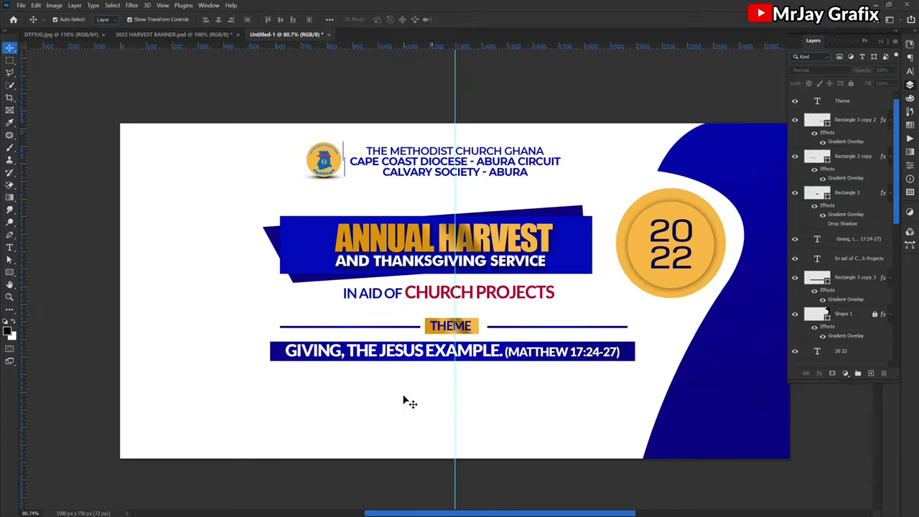
scroll(401, 394, "up", 1)
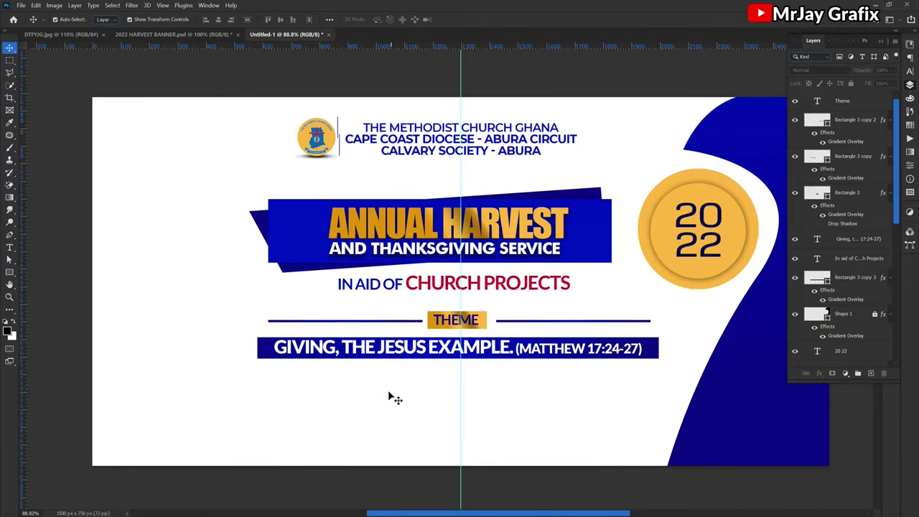
scroll(369, 402, "down", 1)
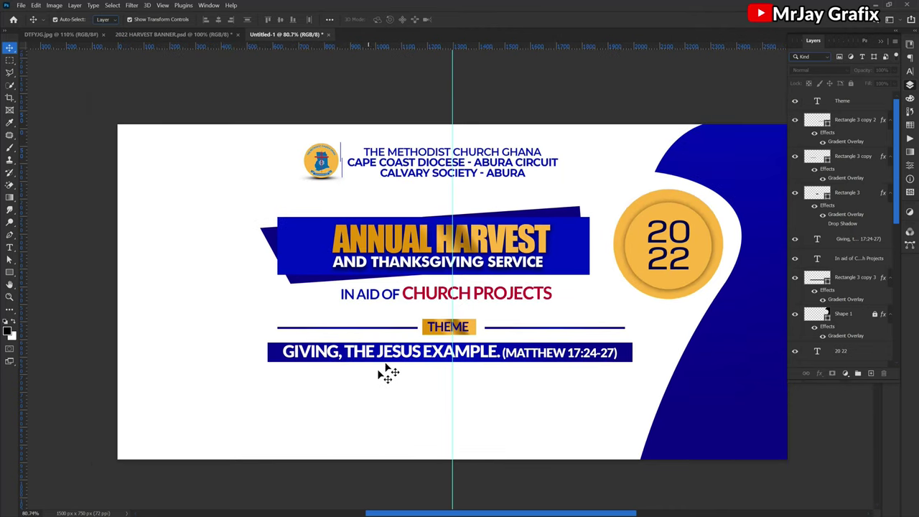
left_click(438, 328)
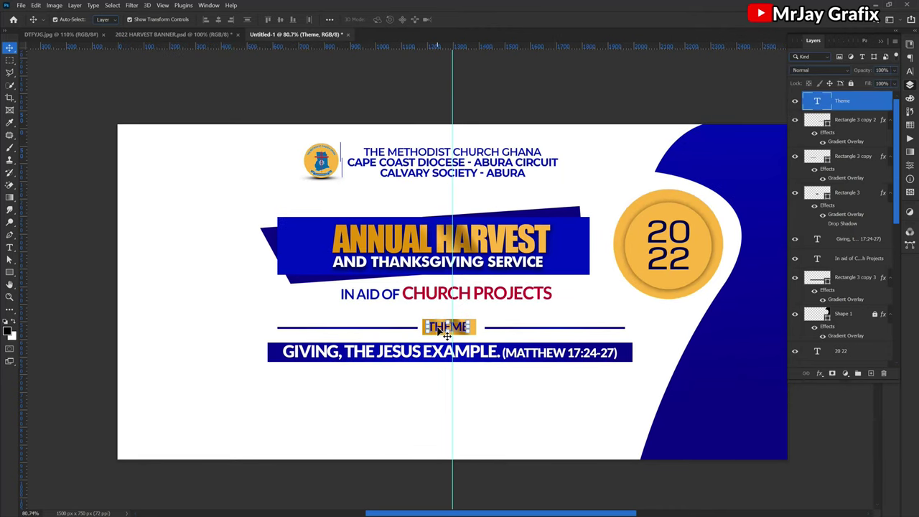
left_click_drag(441, 329, 283, 386)
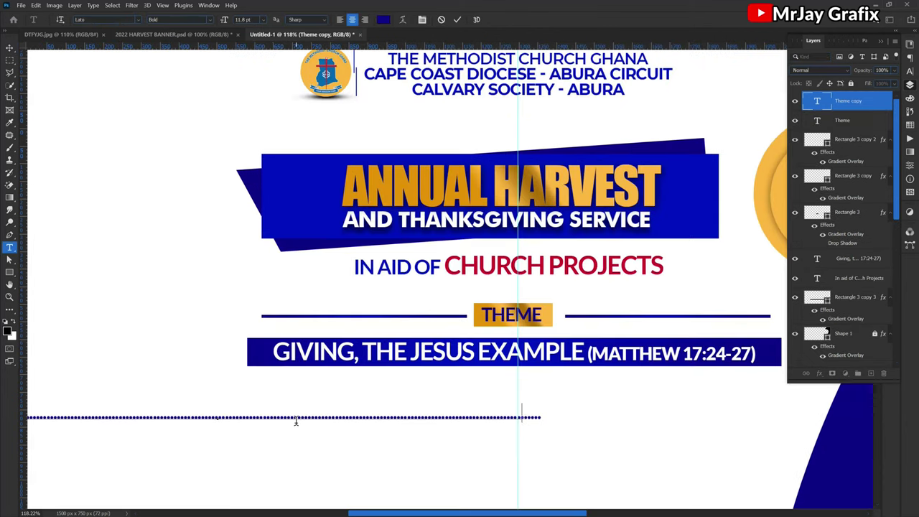
Step: Change the copied text to a dotted 'NAME:.... AMOUNT GHC....' fill-in line
key("Delete")
key("Delete")
key("Delete")
key("Delete")
key("Delete")
key("Delete")
key("Delete")
key("Delete")
type(".............................")
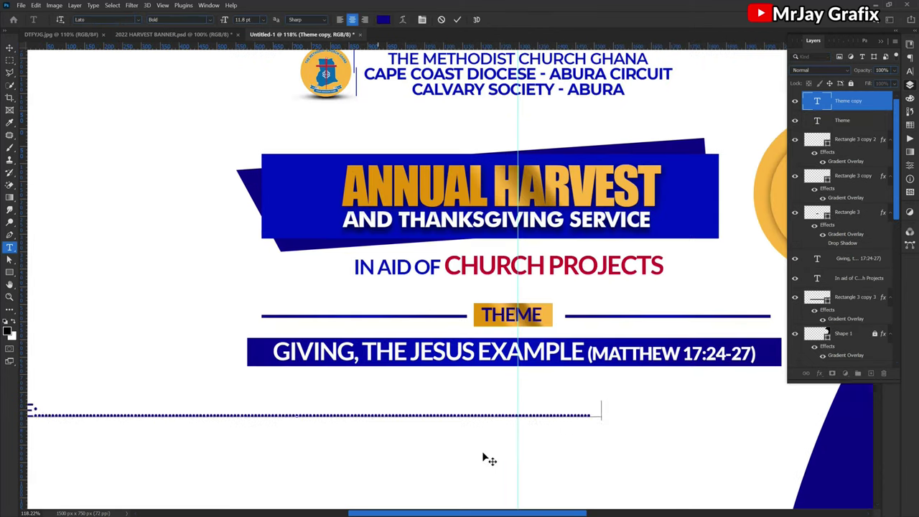
scroll(492, 443, "down", 3)
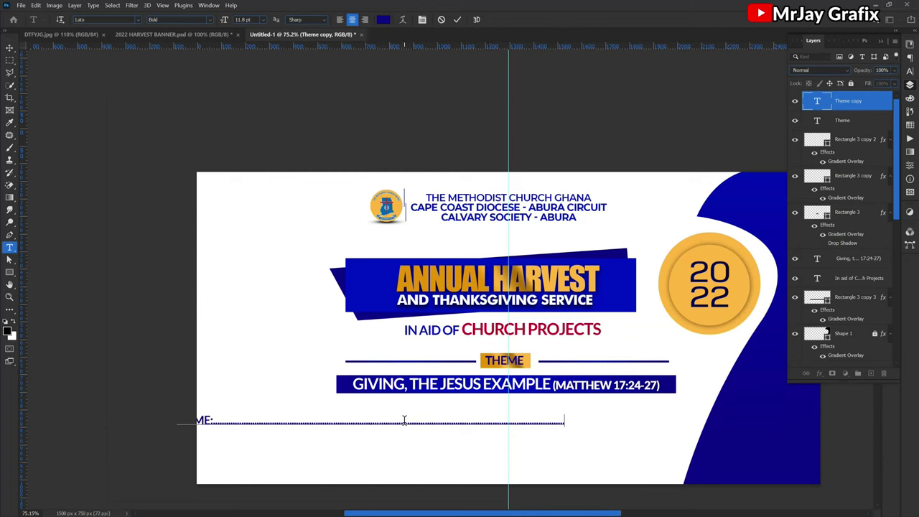
left_click_drag(403, 422, 650, 424)
key("Delete")
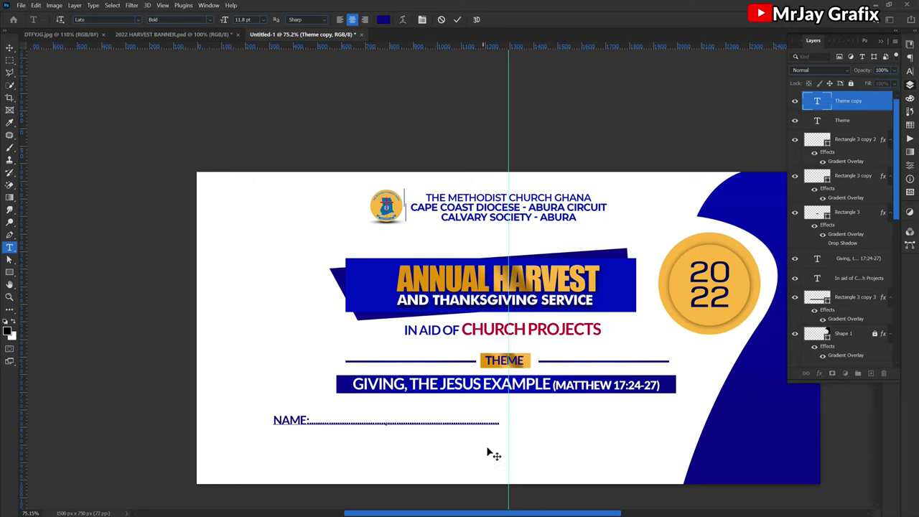
type("A")
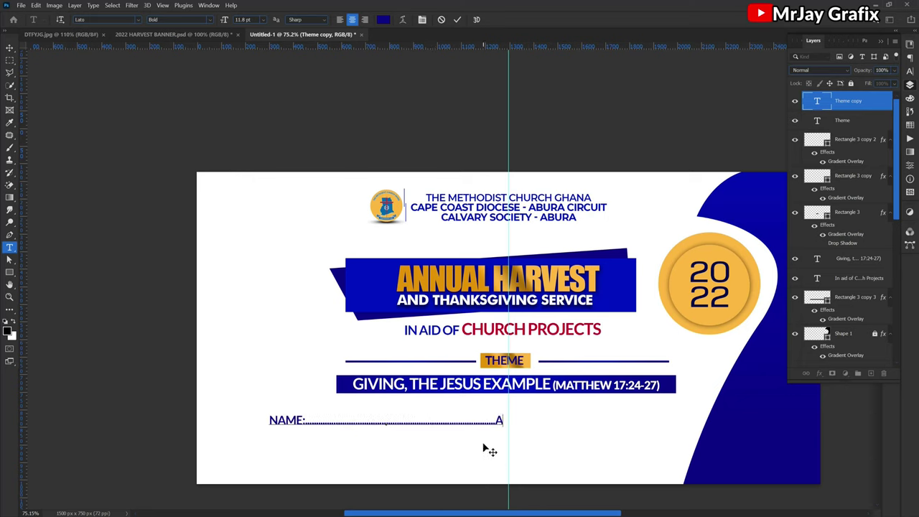
type("MOUN")
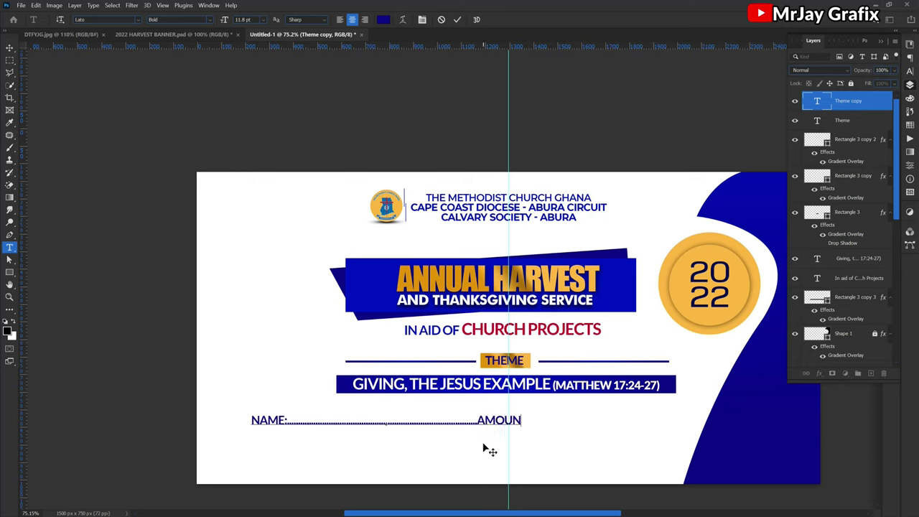
type("T GH")
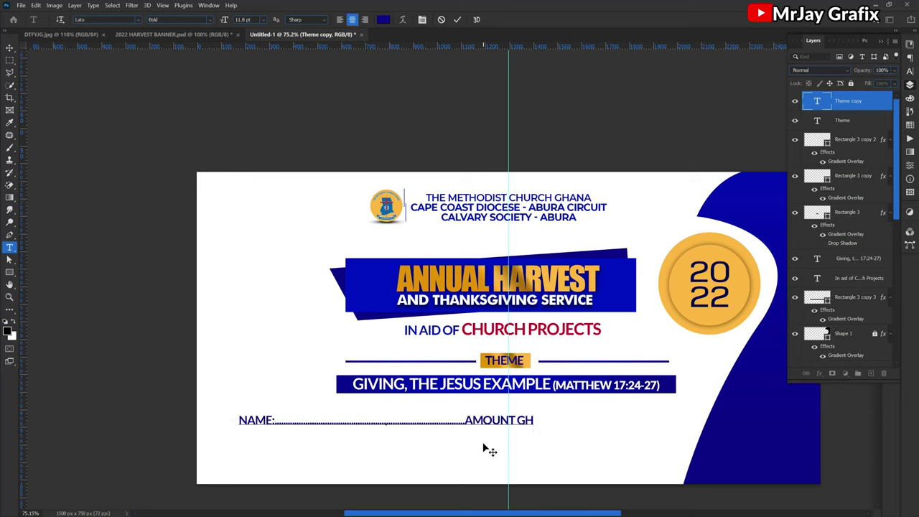
type("C")
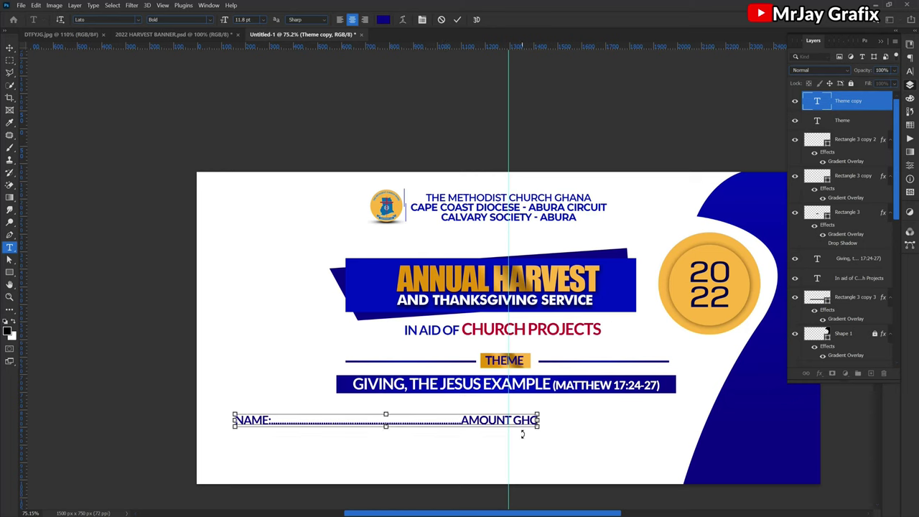
type("....................")
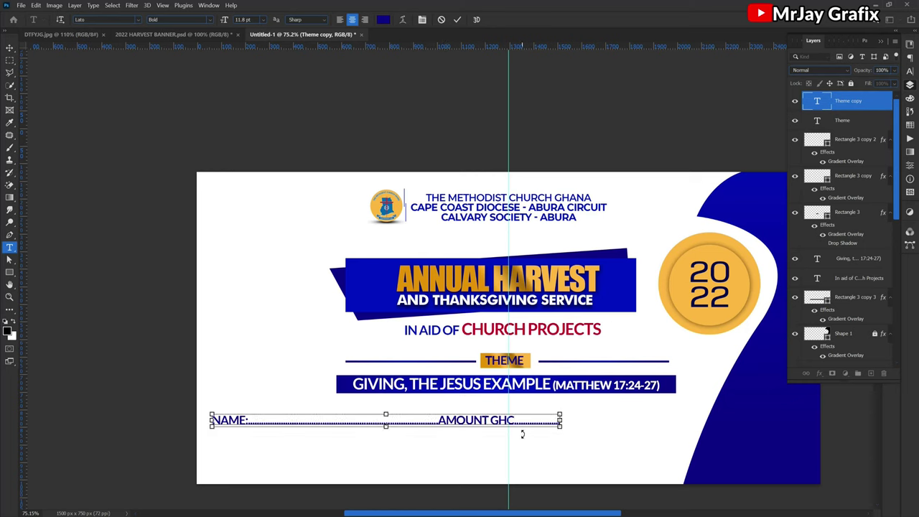
type("......................")
Step: Position the NAME/AMOUNT GHC line centred under the theme bar
left_click(93, 302)
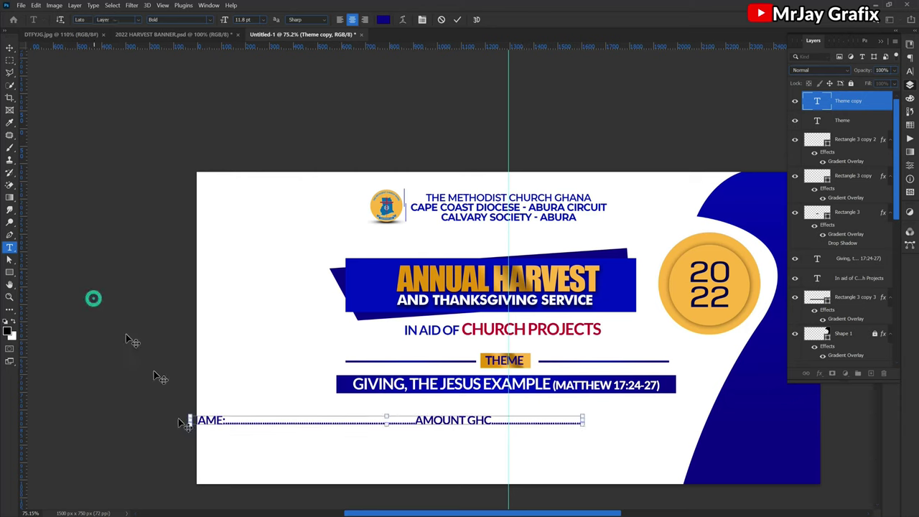
key("v")
left_click_drag(211, 423, 317, 421)
left_click(215, 426)
scroll(206, 380, "down", 3)
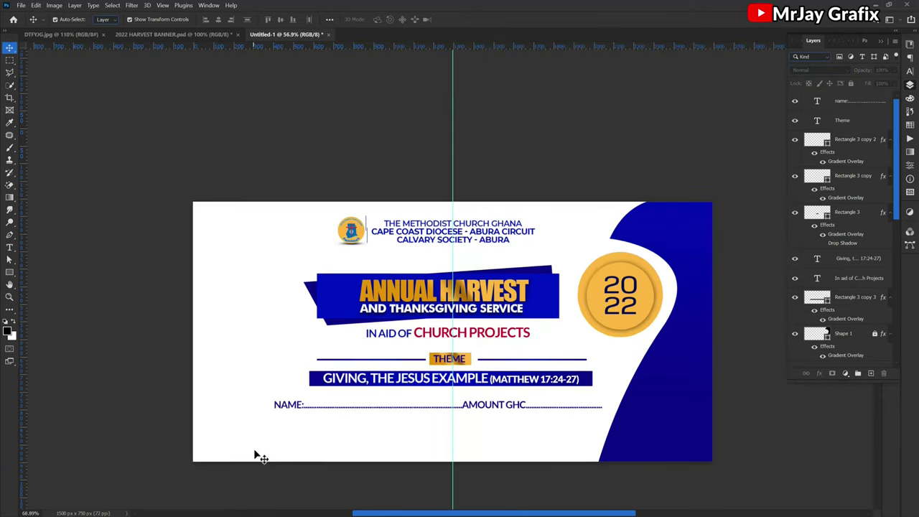
scroll(237, 374, "up", 2)
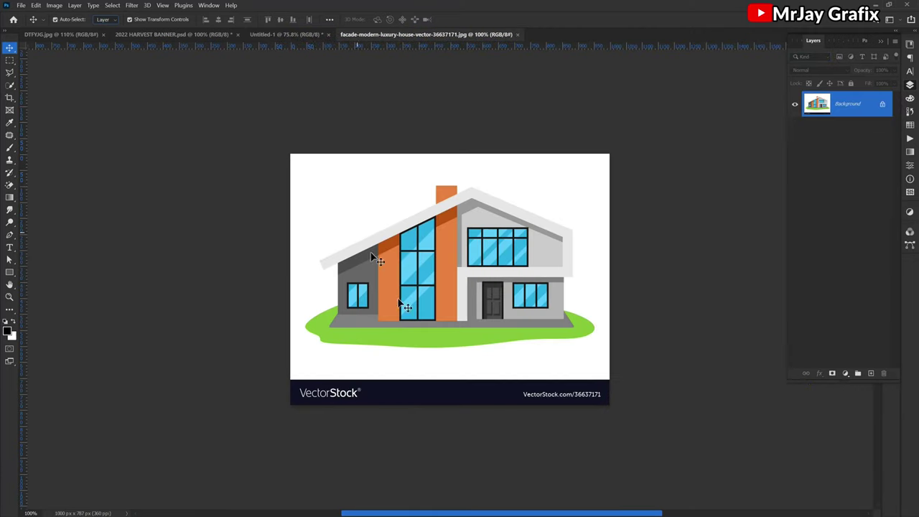
Step: Unlock the house image's Background and delete the VectorStock band with a rectangular marquee
left_click(884, 105)
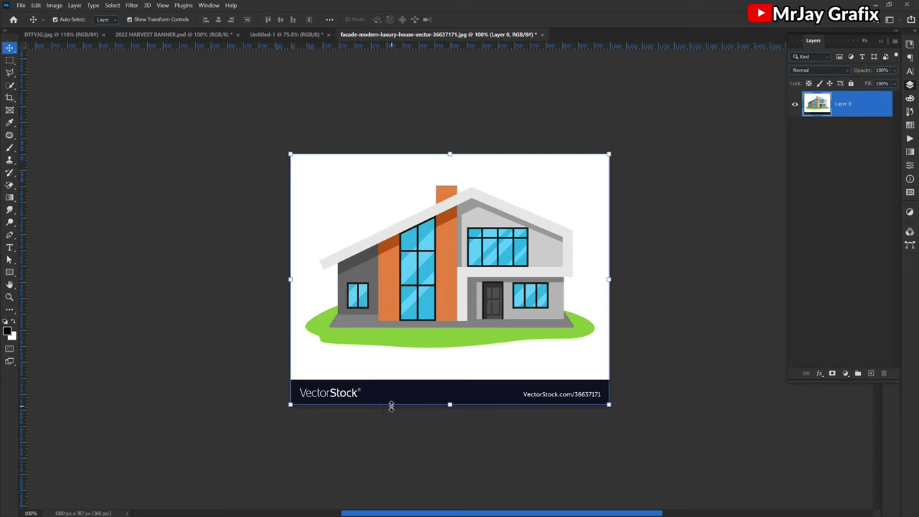
key("m")
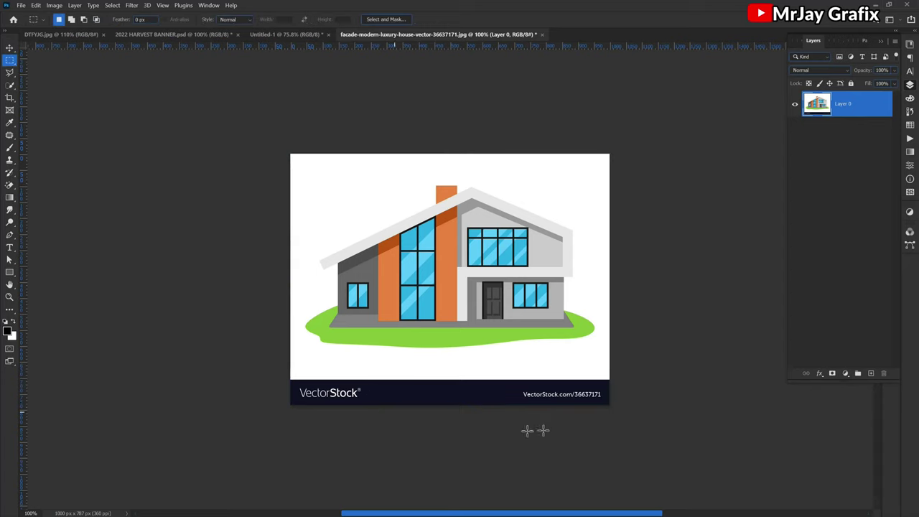
left_click_drag(645, 435, 216, 379)
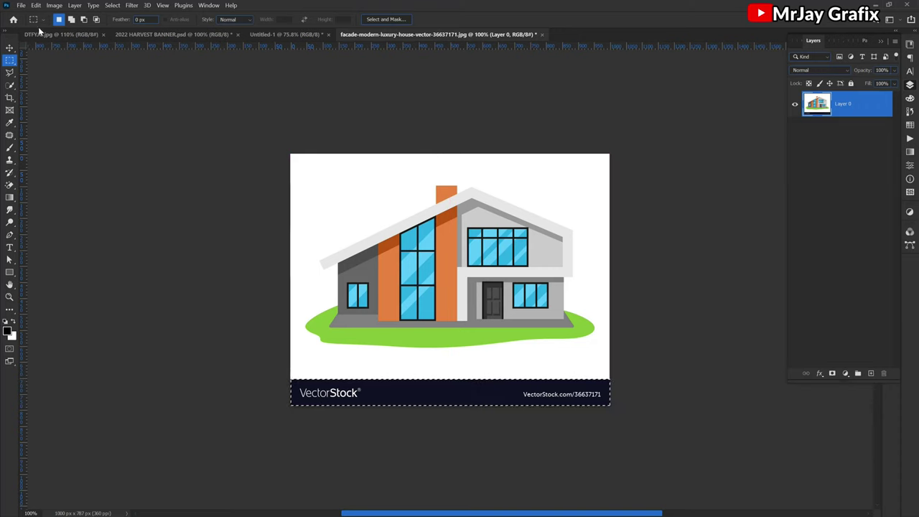
right_click(11, 60)
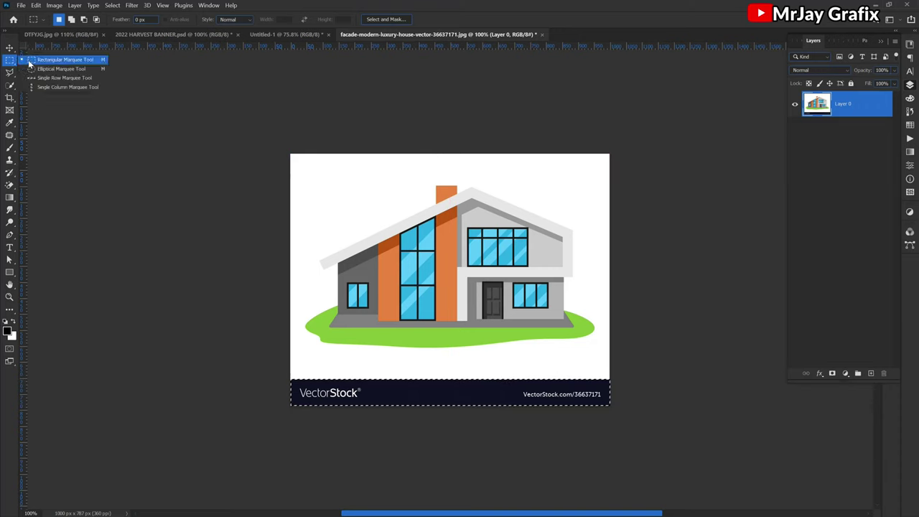
left_click(30, 62)
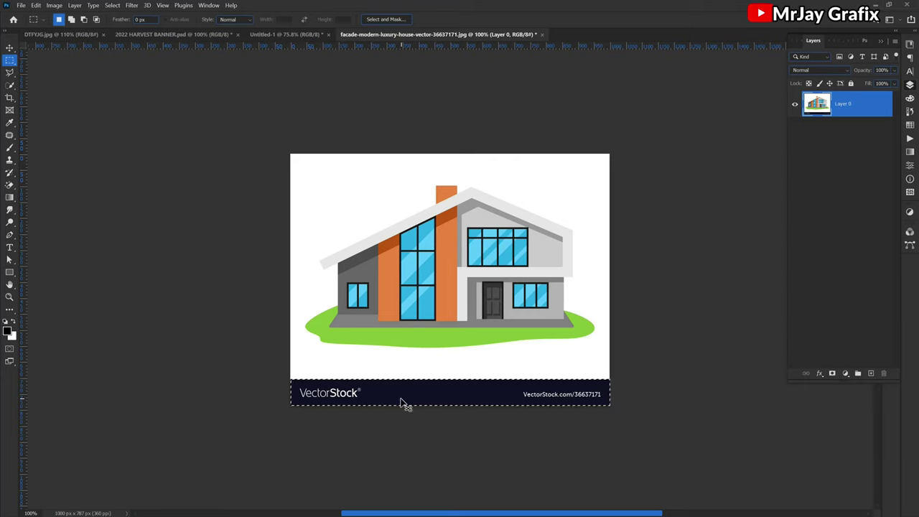
key("Delete")
key("ctrl+d")
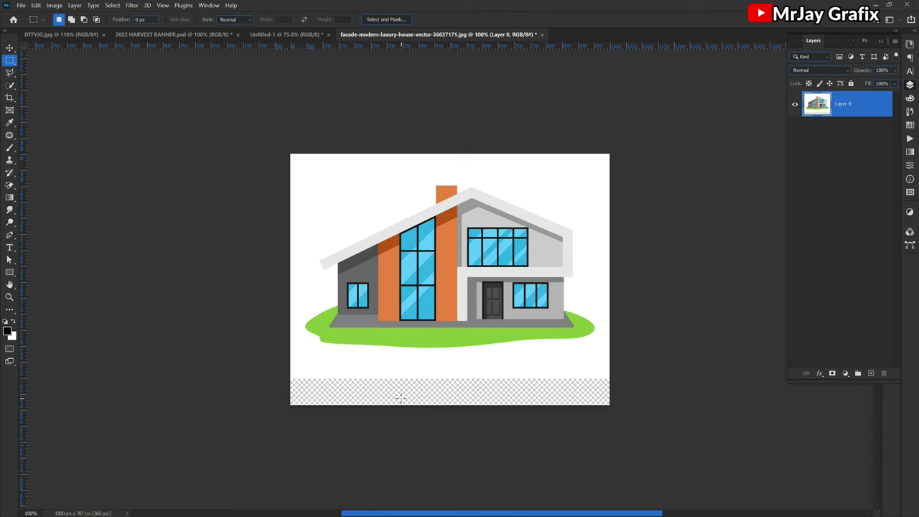
key("v")
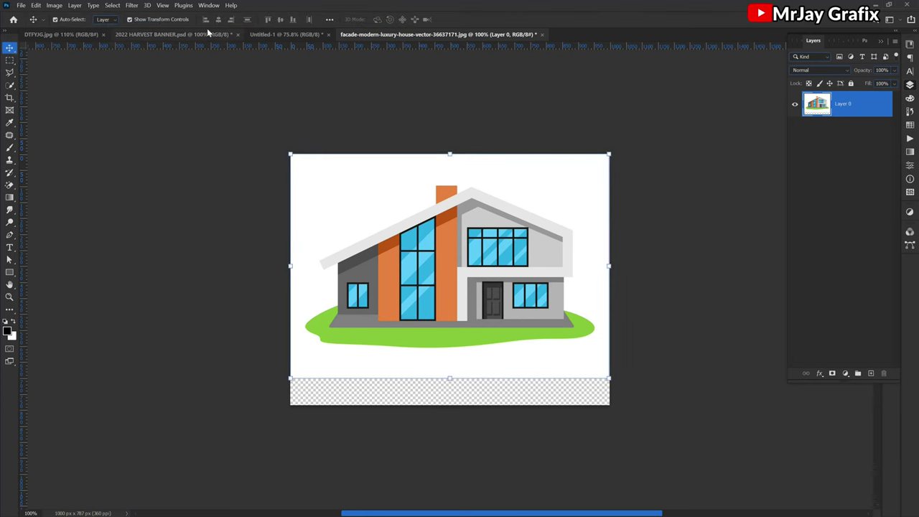
left_click(286, 34)
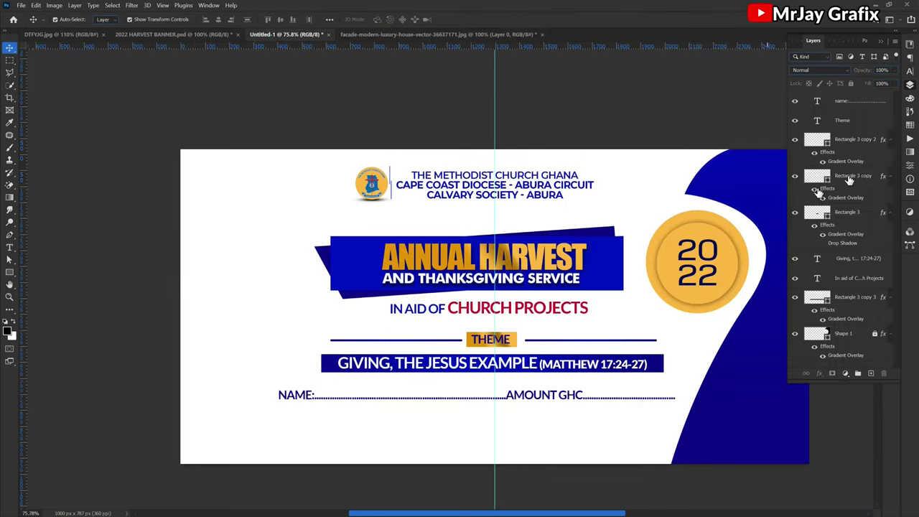
Step: Drag the house layer into Untitled-1, scale it to about 67.5%, and place it left of the headline
left_click_drag(898, 171, 901, 349)
left_click(860, 340)
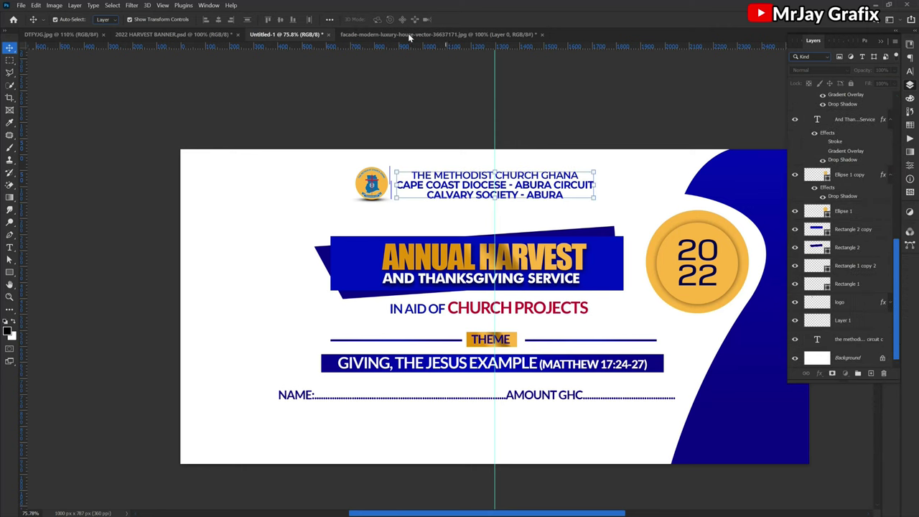
left_click(529, 35)
left_click_drag(477, 205, 265, 304)
left_click_drag(384, 295, 308, 297)
left_click_drag(228, 320, 218, 318)
key("Return")
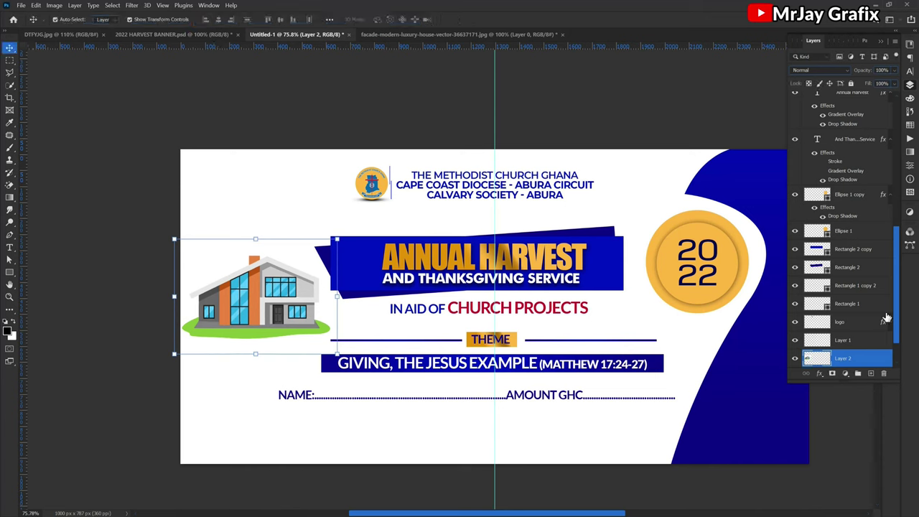
Step: Add a white layer mask to the house and fade its bottom grass edge with a 500 px brush
left_click(832, 374)
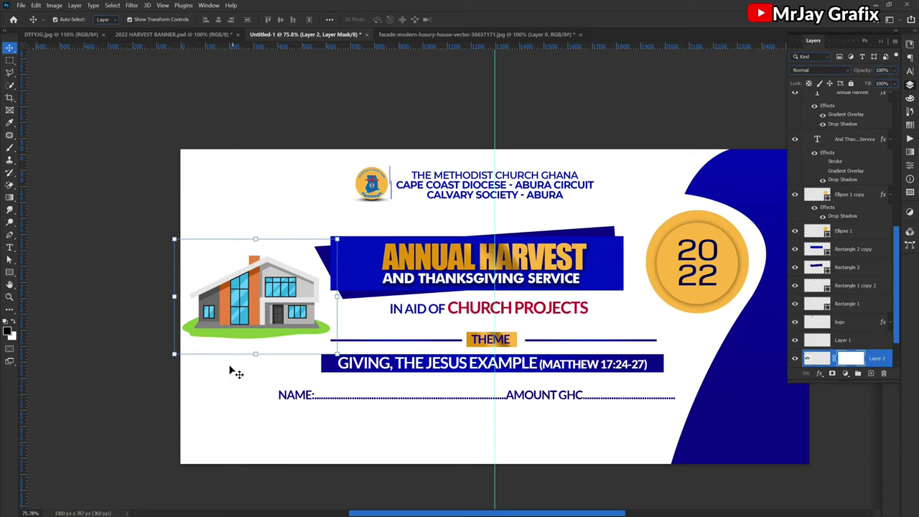
key("b")
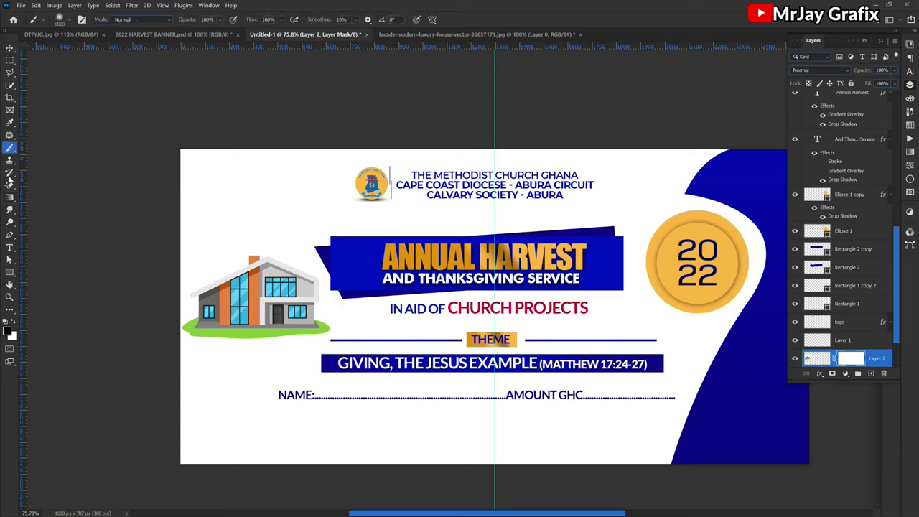
key("bracketleft")
key("bracketleft")
key("bracketleft")
key("bracketleft")
key("bracketleft")
key("bracketleft")
key("bracketleft")
key("bracketleft")
key("bracketleft")
key("bracketleft")
key("bracketleft")
key("bracketleft")
key("bracketleft")
key("bracketright")
key("bracketright")
key("bracketright")
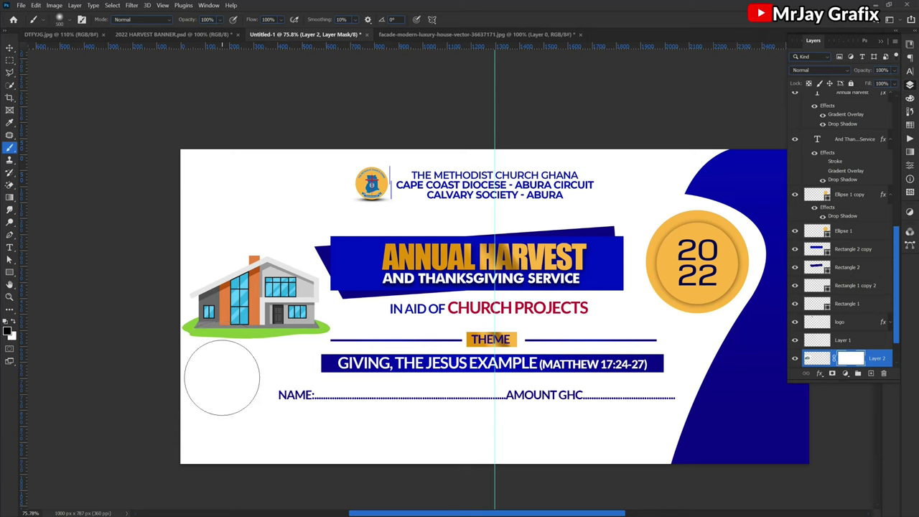
mouse_move(194, 342)
left_mouse_down()
mouse_move(420, 345)
mouse_move(137, 357)
mouse_move(139, 338)
mouse_move(205, 338)
mouse_move(232, 385)
mouse_move(319, 347)
left_mouse_up()
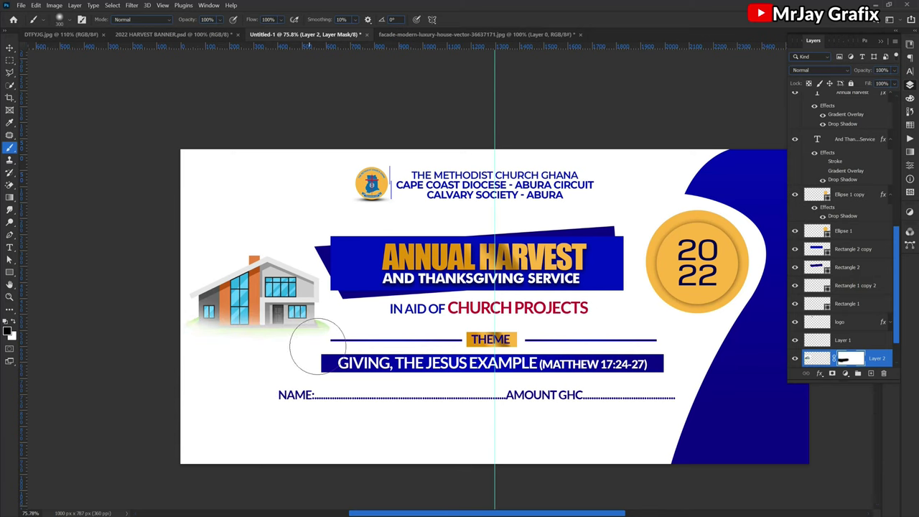
Step: Move the house lower so it sits left of the THEME row, then deselect
left_click(11, 47)
left_click_drag(241, 314, 233, 352)
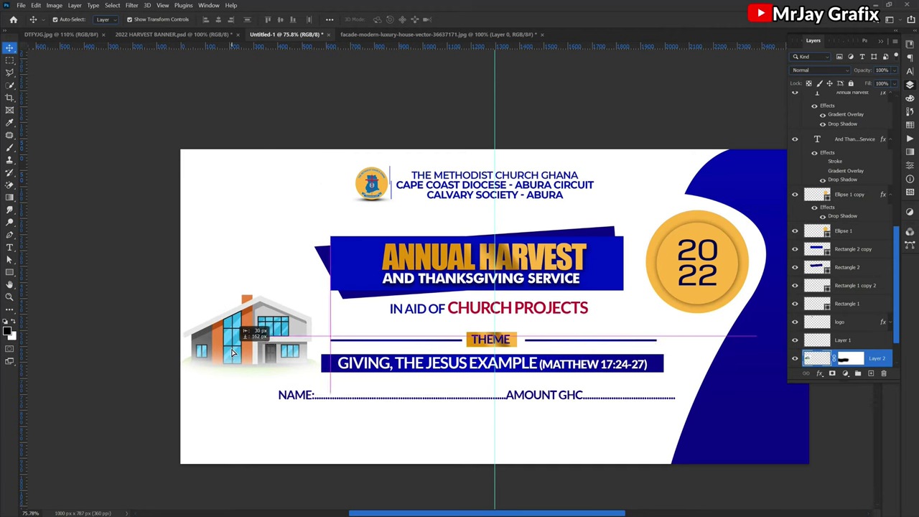
left_click(118, 329)
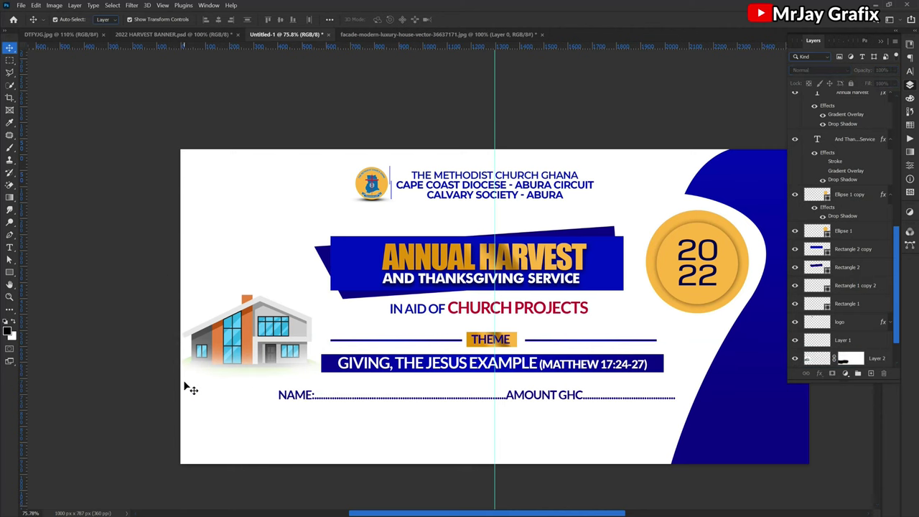
scroll(193, 380, "down", 2)
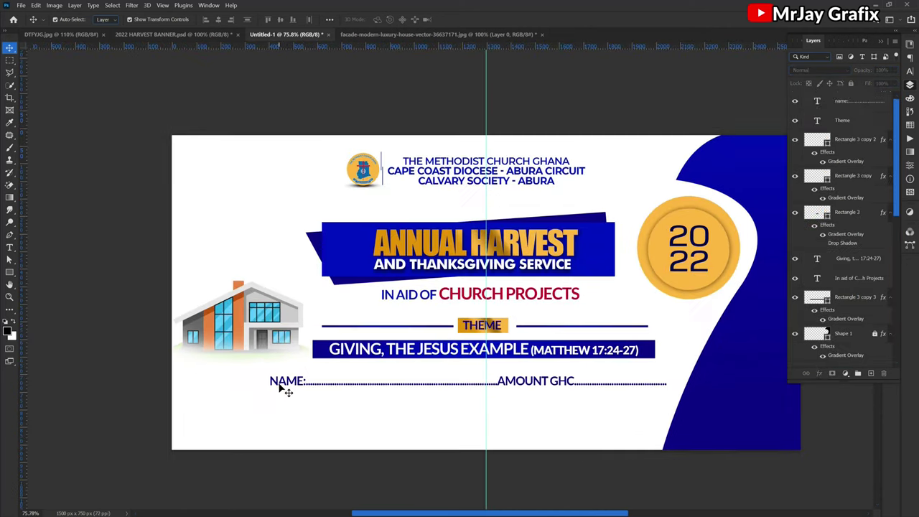
Step: Move the house to the banner's top-left corner and scale it to about 80%
left_click(282, 385)
left_click_drag(248, 321, 240, 207)
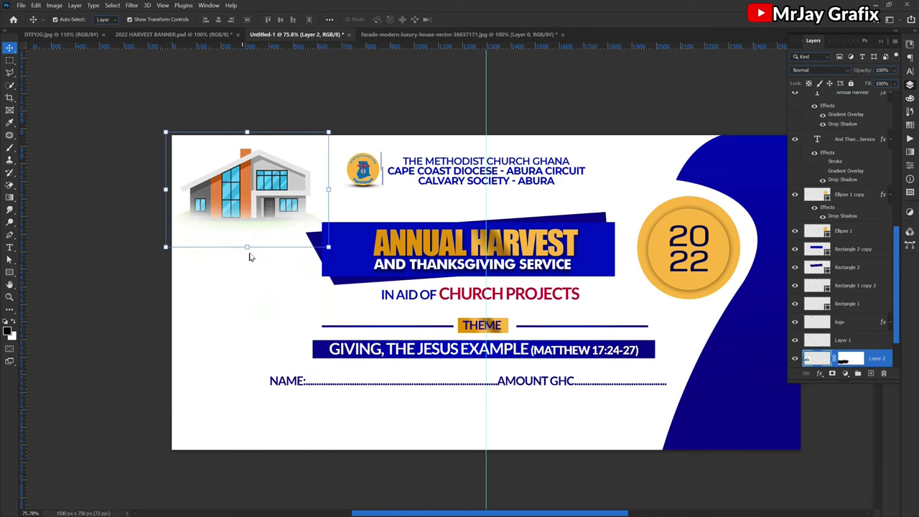
left_click_drag(248, 248, 247, 225)
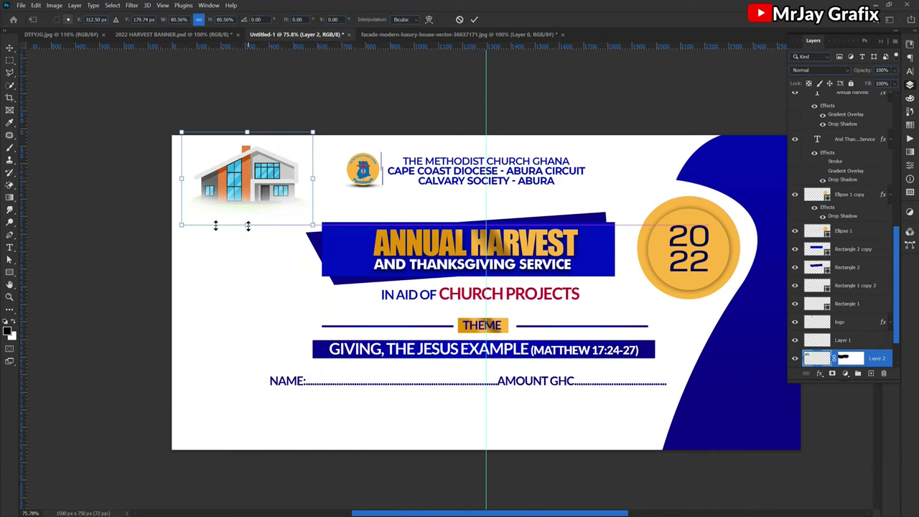
key("Return")
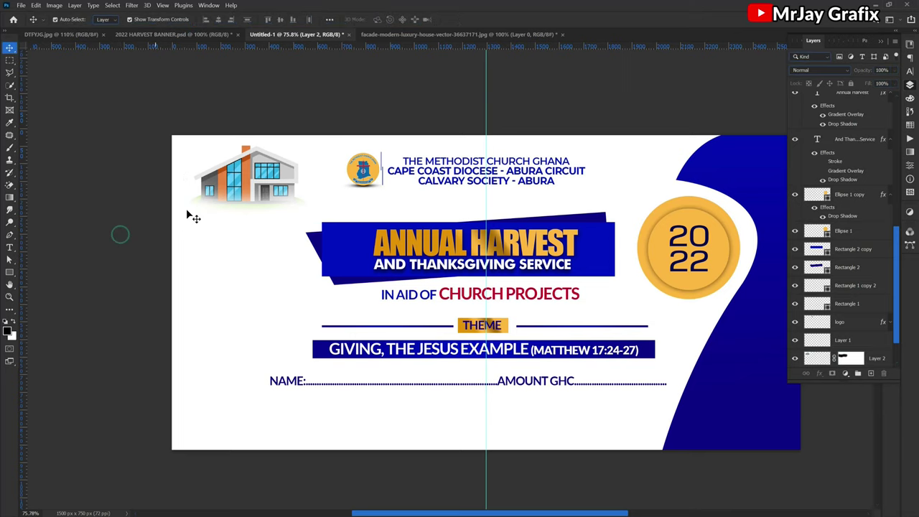
scroll(186, 209, "down", 3, "alt")
left_click_drag(222, 201, 226, 206)
left_click(190, 288)
scroll(187, 293, "up", 2)
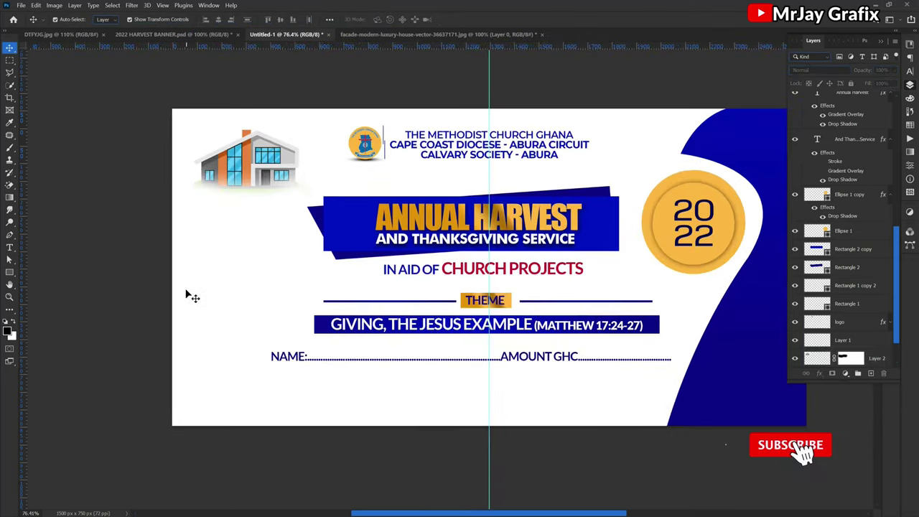
Step: Drag the fruit basket from 2022 HARVEST BANNER.psd into the Untitled-1 document
left_click(214, 34)
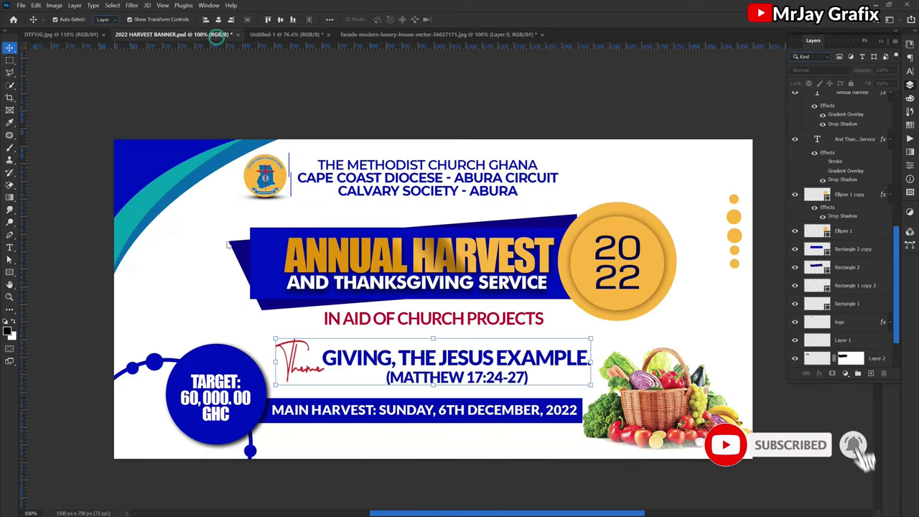
left_click(644, 421)
left_click_drag(643, 421, 238, 406)
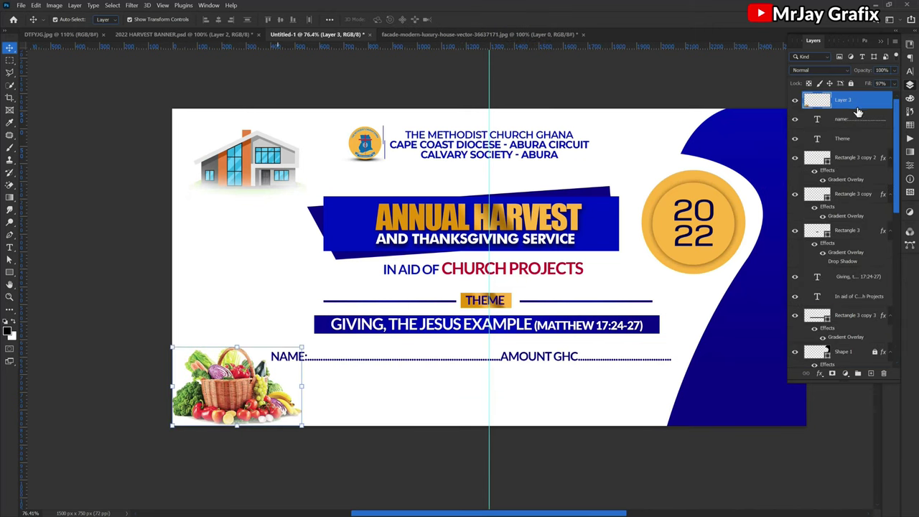
Step: Put the basket layer just above Background and resize the basket (76%, then 115%)
left_click_drag(860, 101, 855, 348)
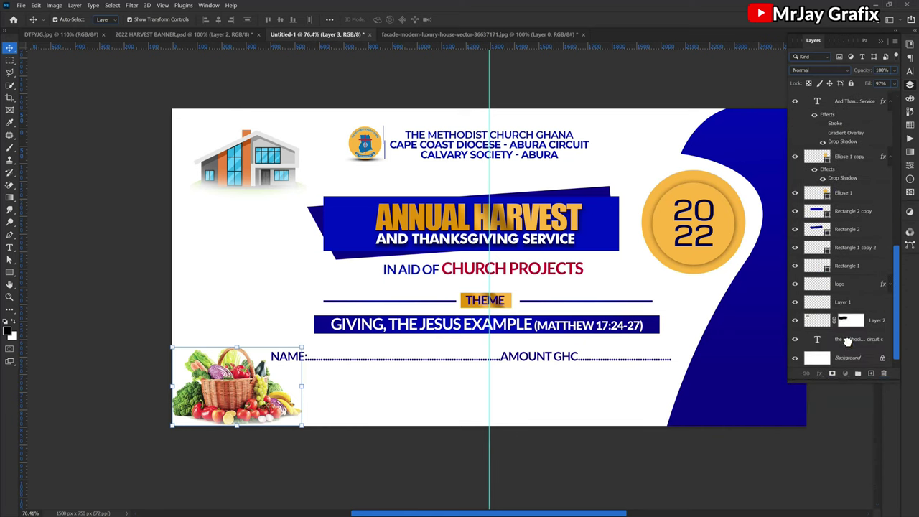
left_click_drag(300, 389, 265, 270)
key("Return")
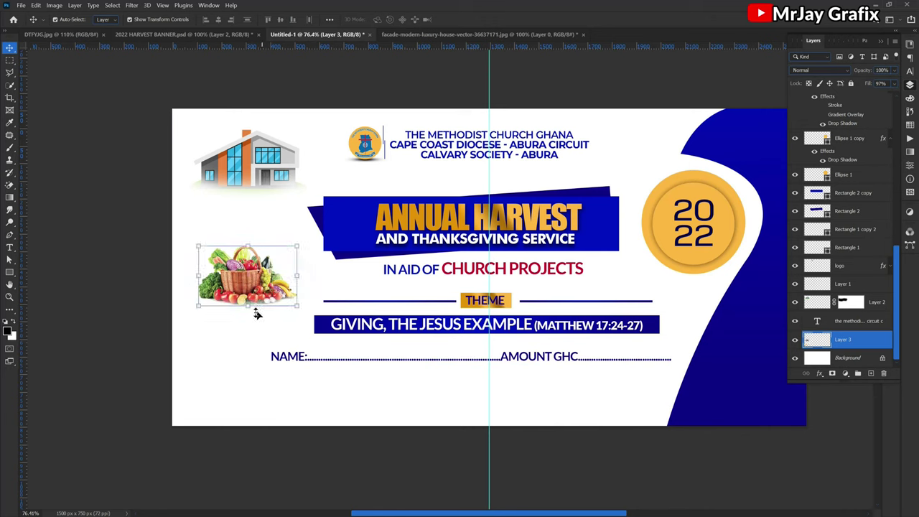
key("ctrl+t")
mouse_move(252, 307)
left_mouse_down()
mouse_move(253, 327)
mouse_move(254, 318)
left_mouse_up()
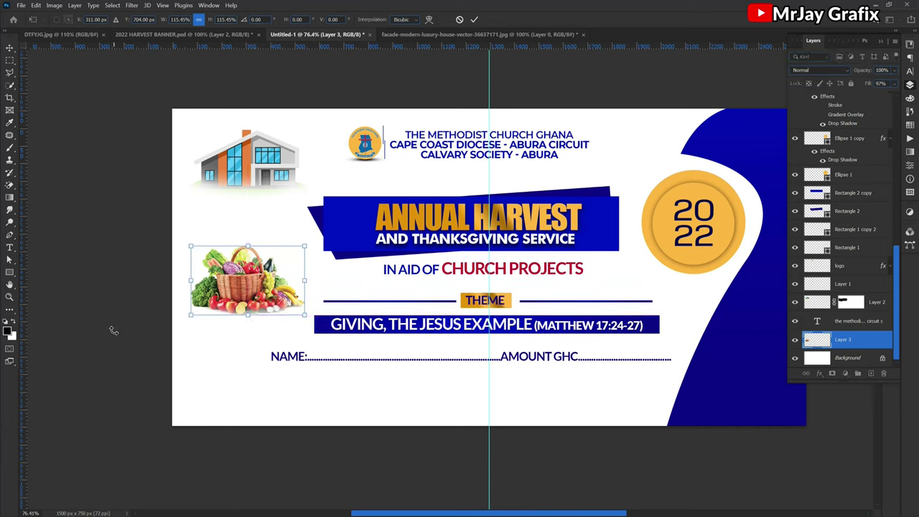
left_click(115, 330)
Step: Raise the fruit basket slightly so it sits left beneath the house
left_click(233, 305)
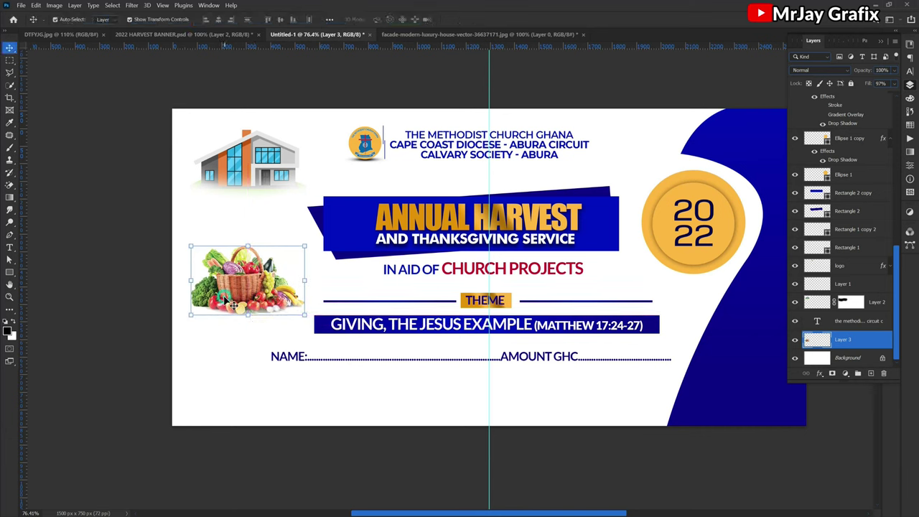
left_click_drag(225, 302, 225, 295)
left_click(106, 324)
scroll(318, 384, "right", 2)
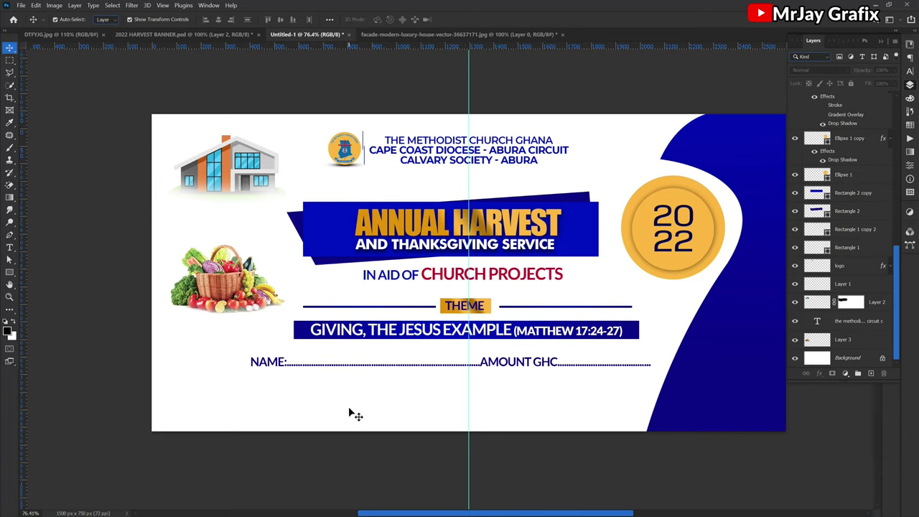
scroll(509, 352, "up", 1)
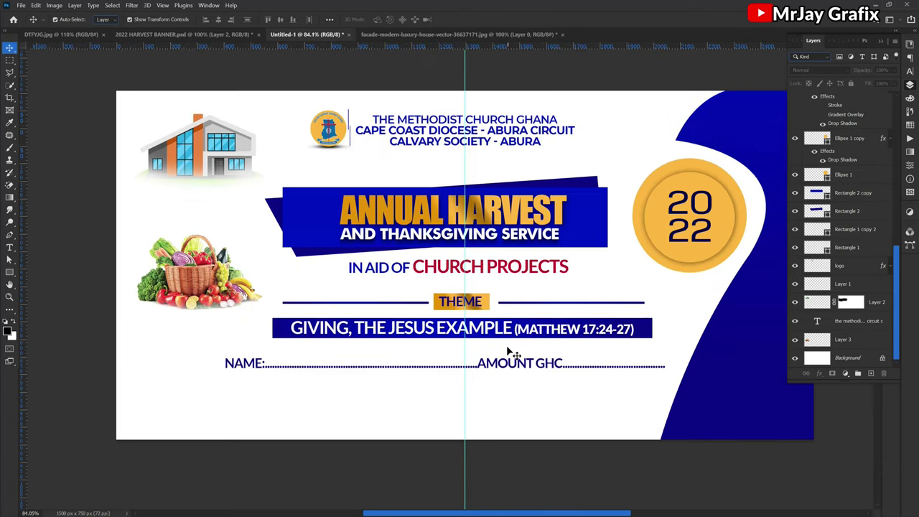
scroll(510, 353, "down", 1)
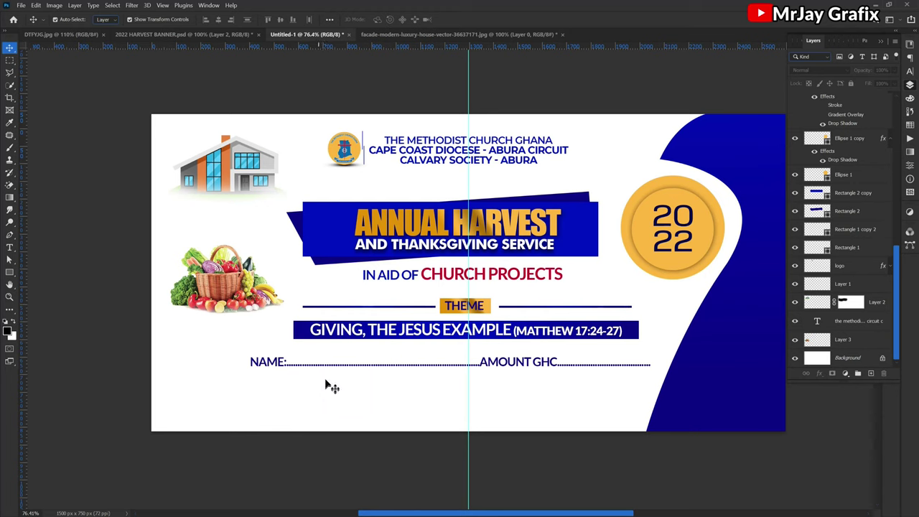
Step: Duplicate the NAME and AMOUNT GHC line below and retype it as 'TO SUPPORT CONTACT:' with two support phone numbers
left_click(269, 364)
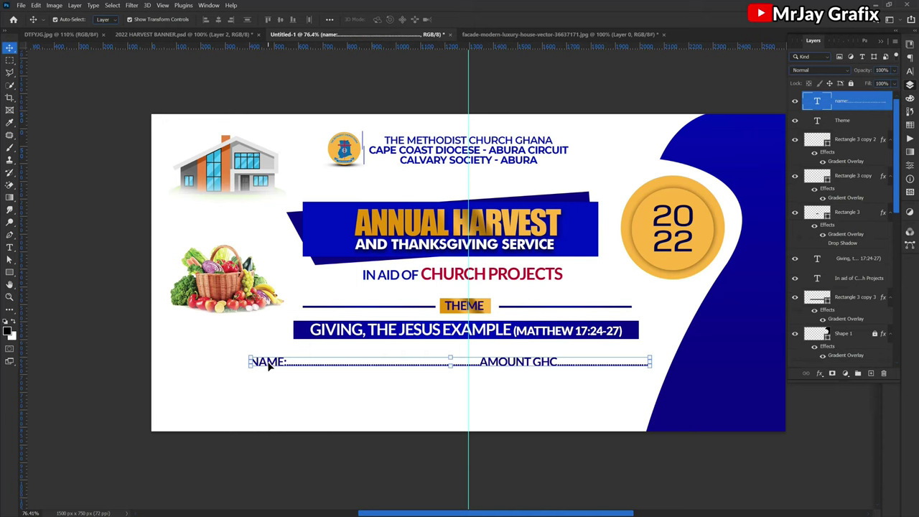
left_click_drag(264, 365, 251, 398)
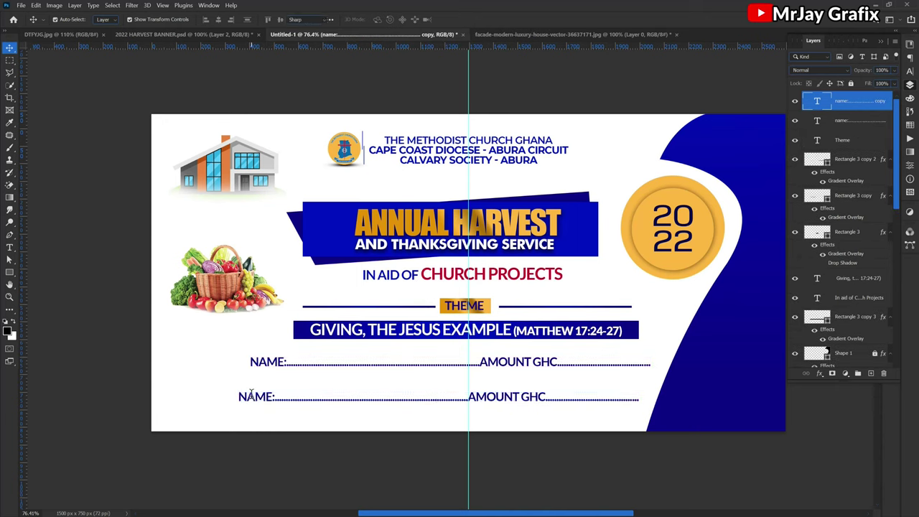
double_click(252, 395)
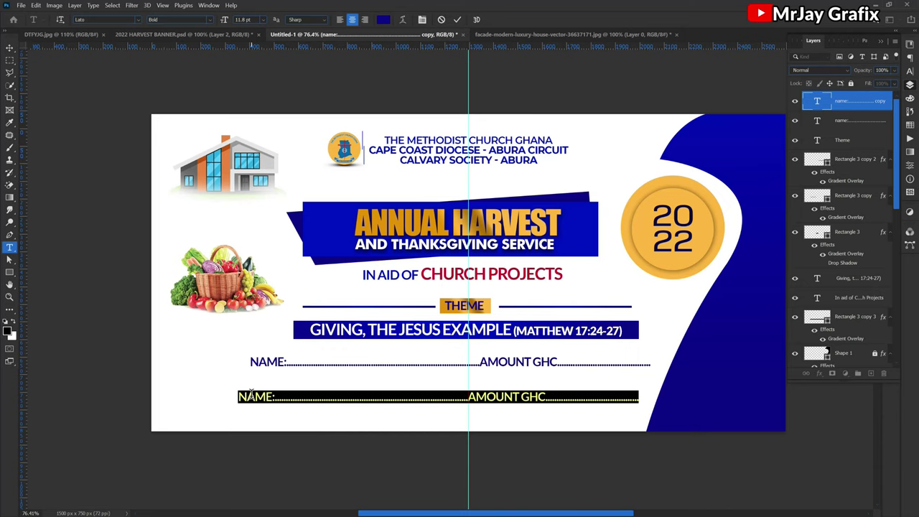
type("TO")
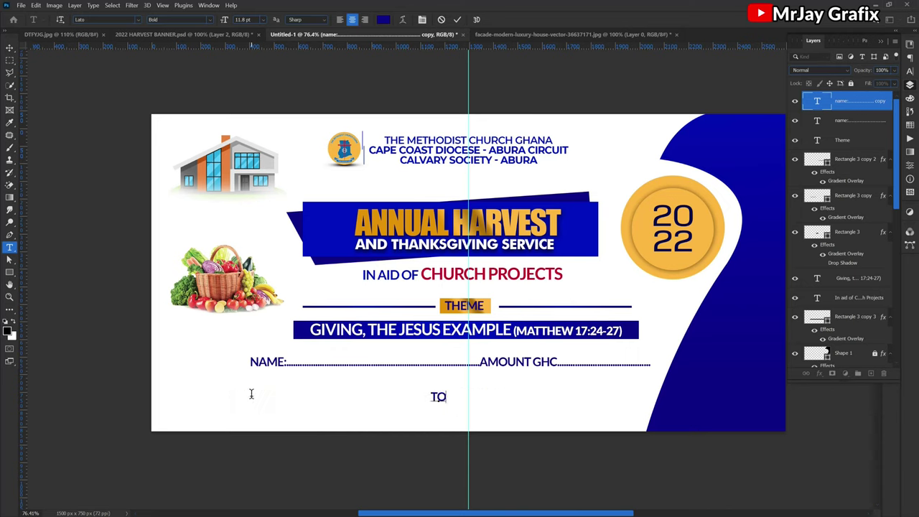
type(" SUPPORT")
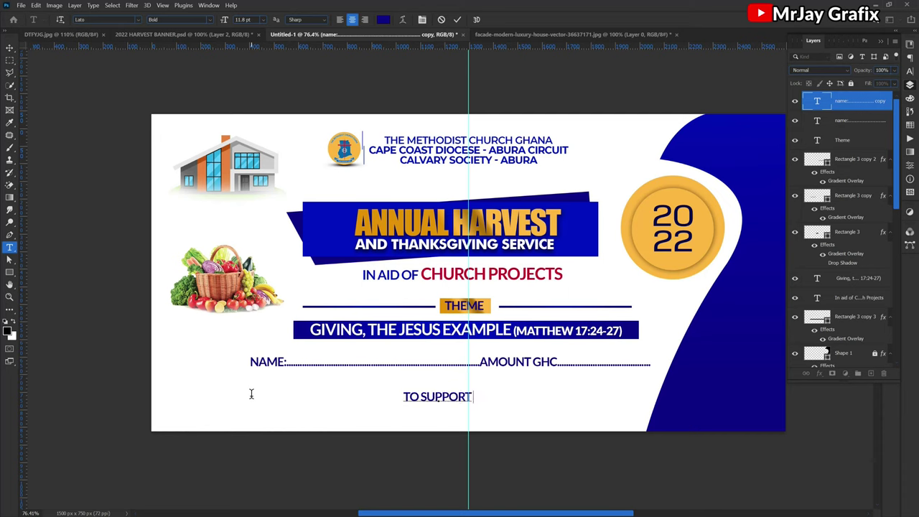
type(" C")
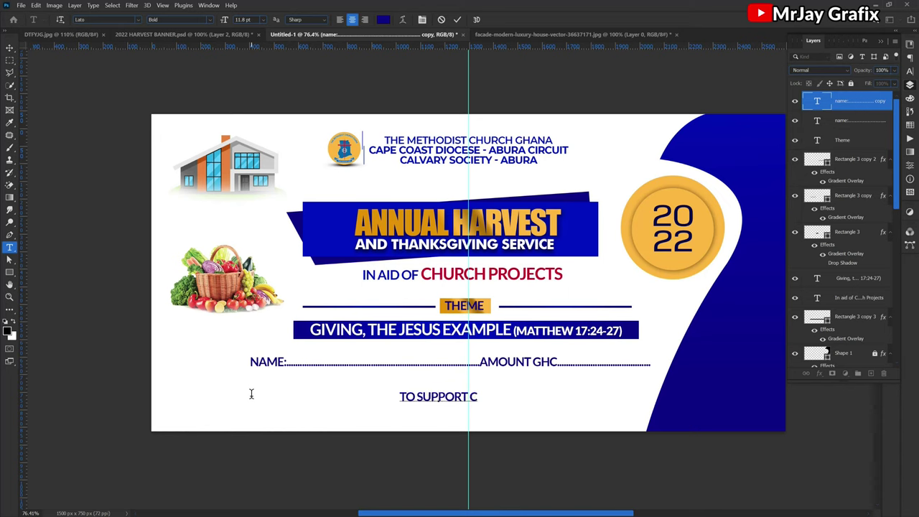
type("ONTA")
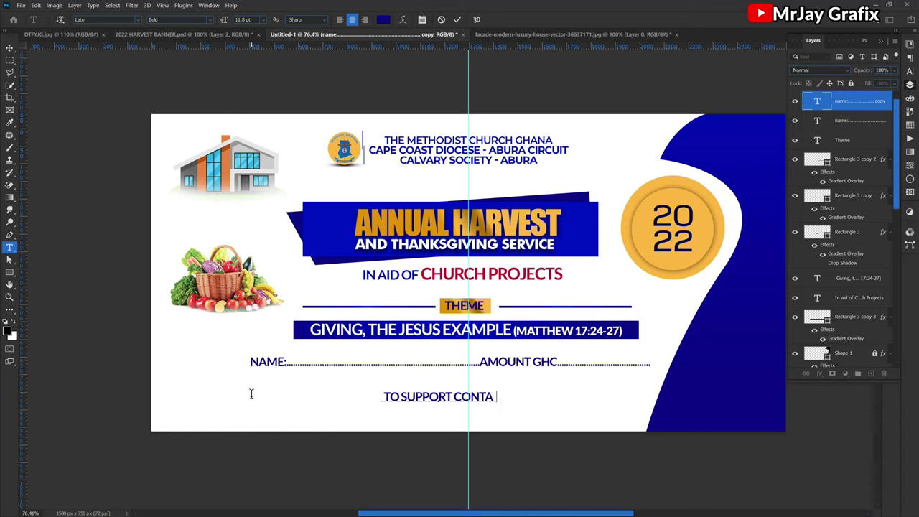
type("CT: ")
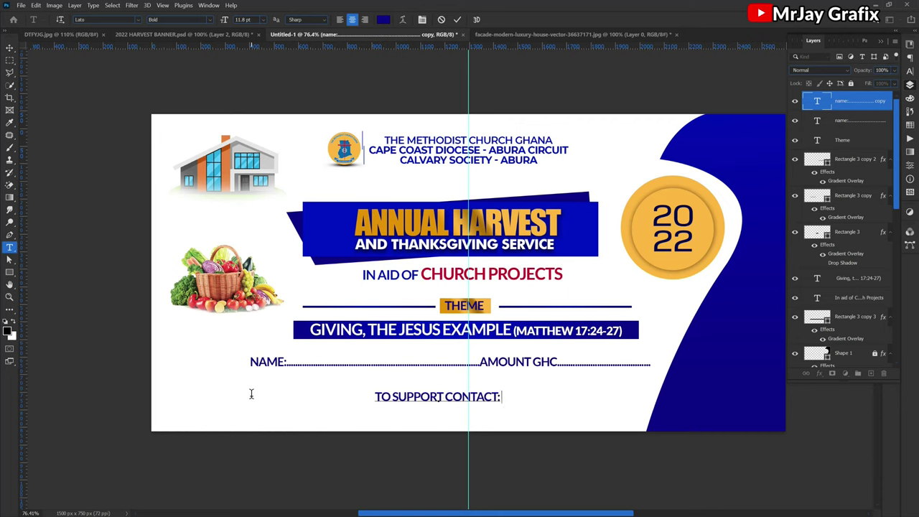
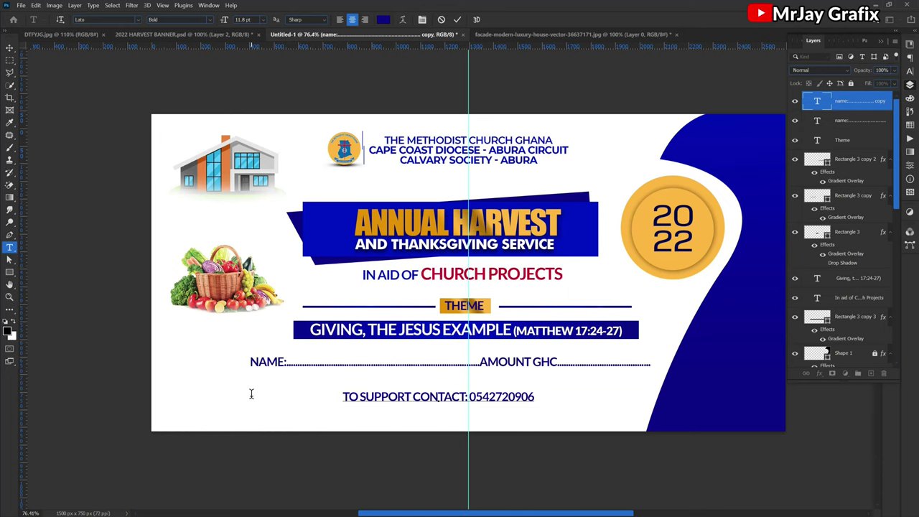
type("/")
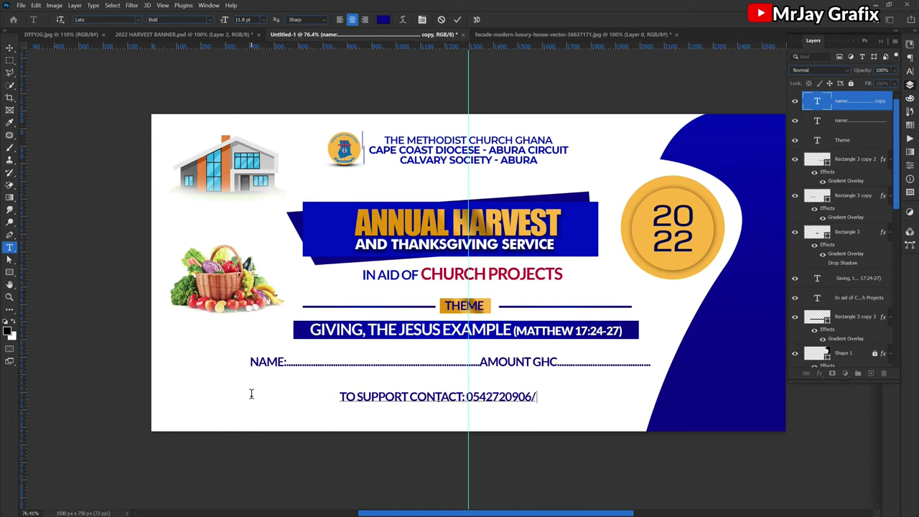
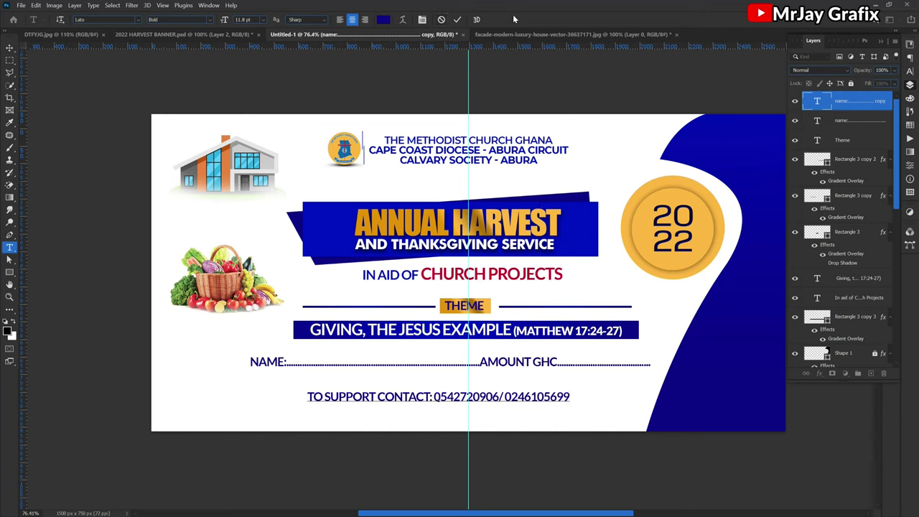
left_click(457, 20)
Step: Enlarge the TO SUPPORT CONTACT line and set its font style to Lato Black
key("v")
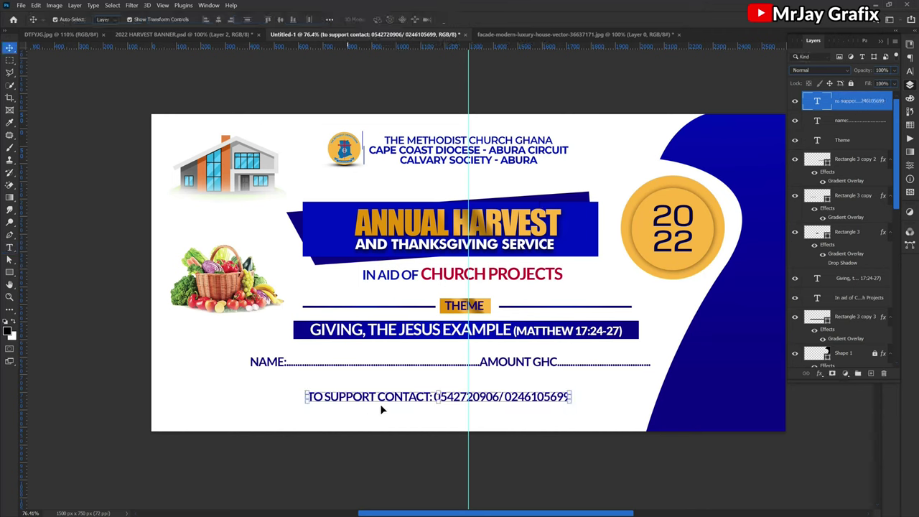
left_click_drag(438, 410, 438, 410)
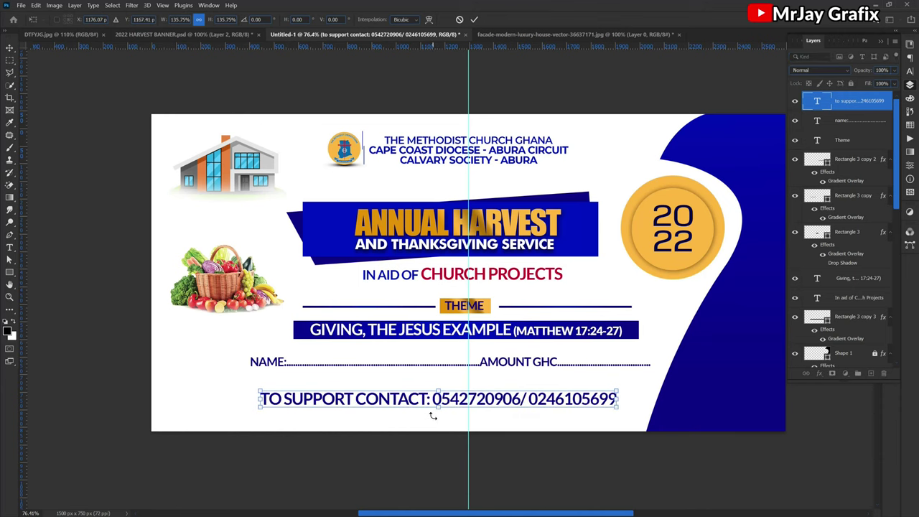
key("Return")
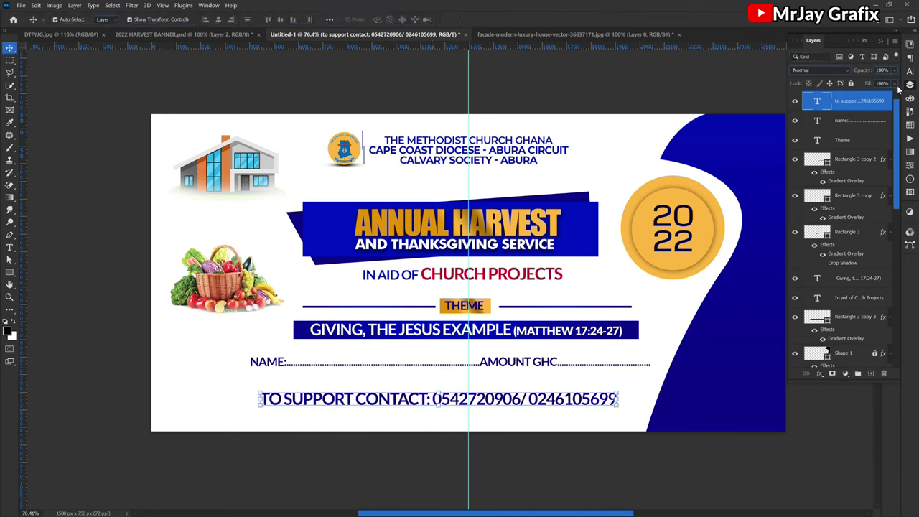
left_click(911, 72)
left_click(894, 60)
left_click(891, 82)
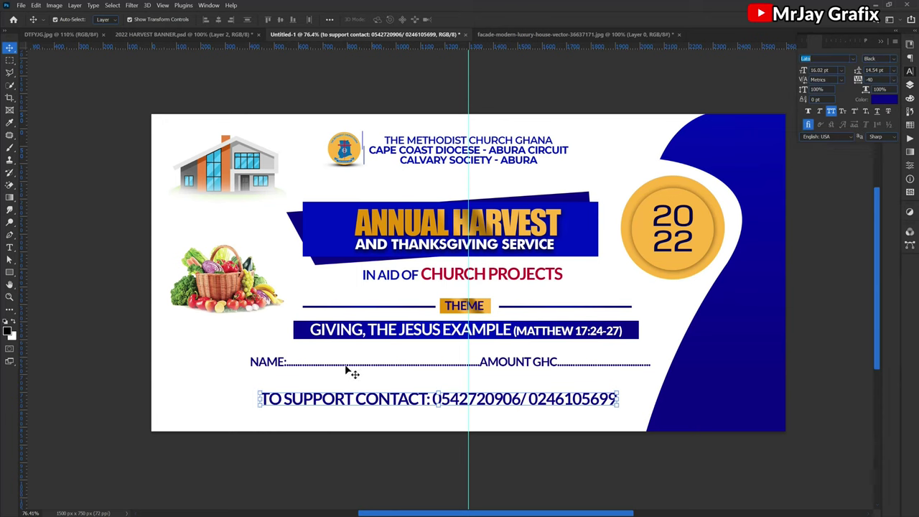
left_click(321, 424)
Step: Move the fruit basket slightly down
left_click(322, 407)
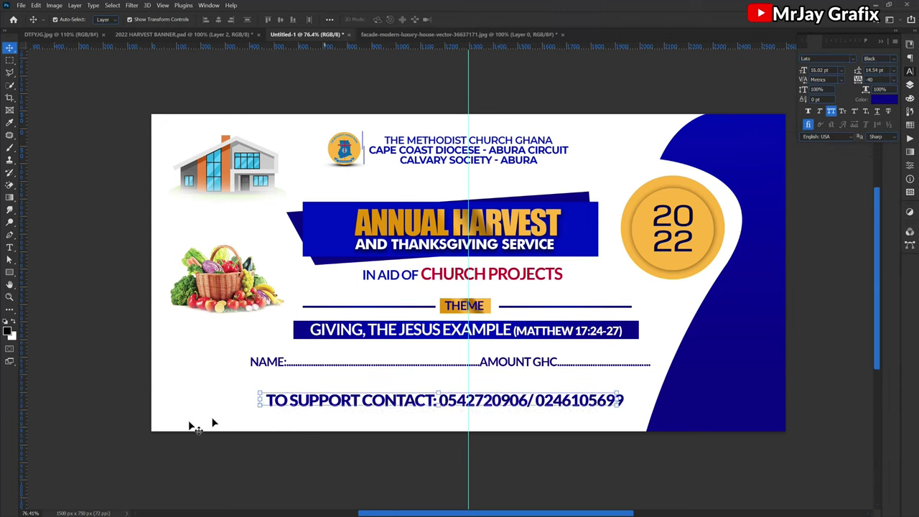
left_click_drag(216, 295, 219, 309)
left_click(162, 374)
scroll(366, 355, "right", 1)
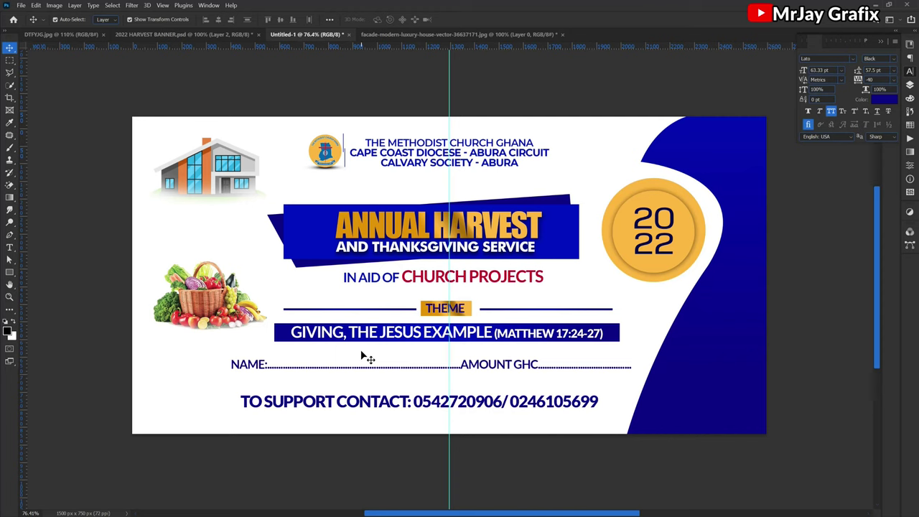
Step: Scale the house image up to cover the banner and reposition it behind the text
left_click(234, 183)
left_click_drag(273, 217, 671, 368)
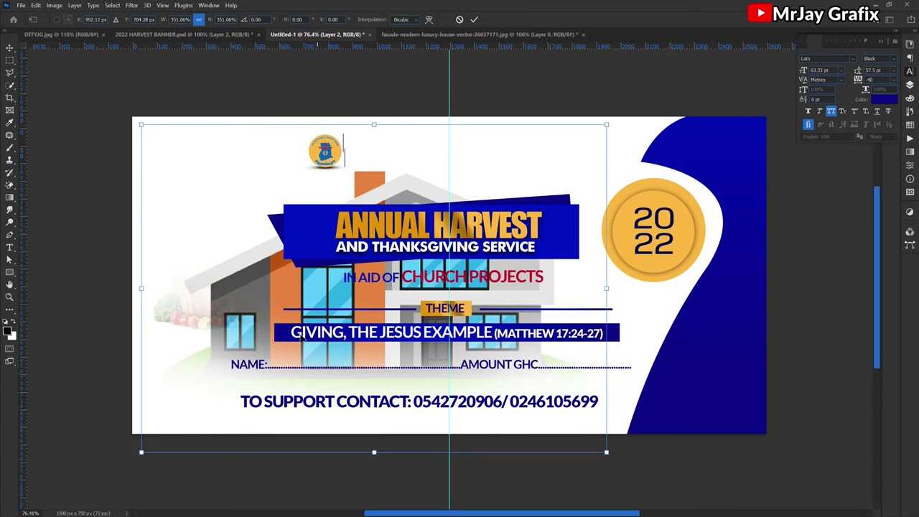
left_click_drag(266, 293, 288, 279)
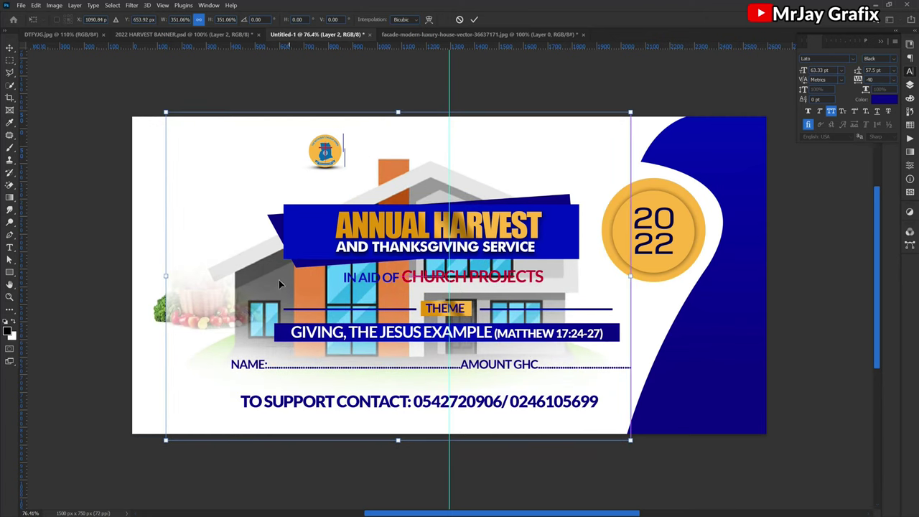
left_click(474, 21)
Step: Lower the house layer's fill to 18% so it becomes a faint backdrop
left_click(910, 84)
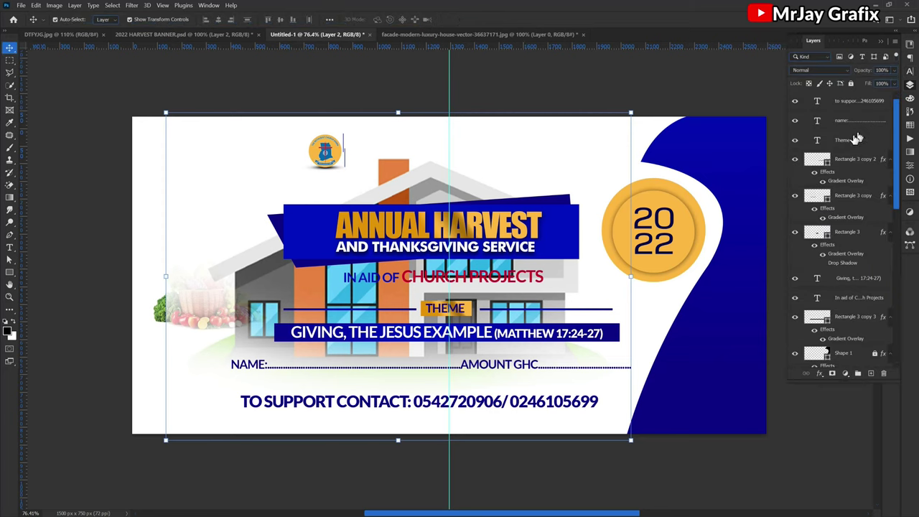
left_click_drag(869, 84, 826, 91)
left_click_drag(267, 284, 273, 273)
left_click(108, 271)
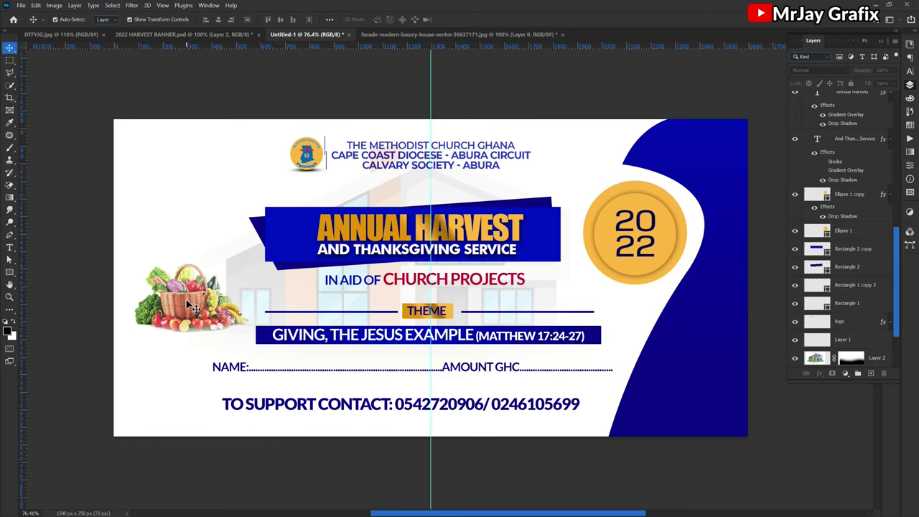
Step: Duplicate the contact line and move the copy onto the AMOUNT GHC dotted row
scroll(580, 404, "down", 1)
scroll(589, 396, "up", 2)
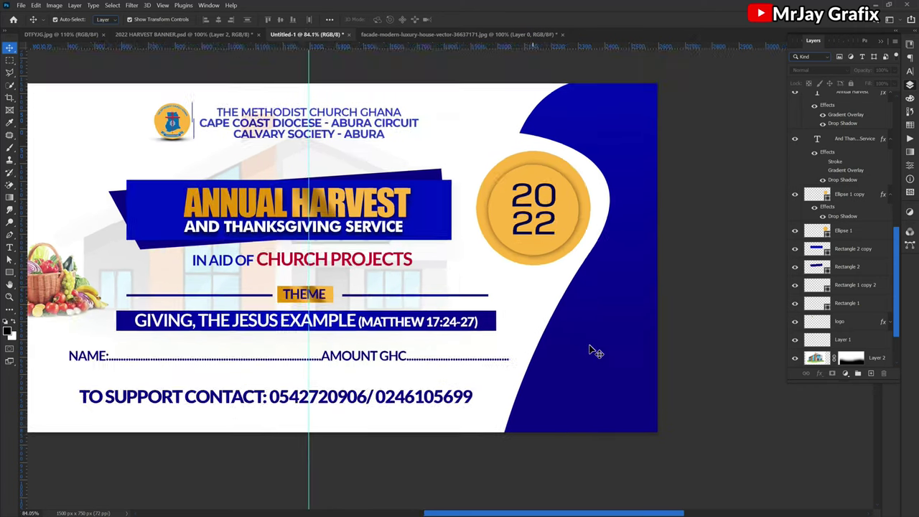
scroll(595, 352, "up", 2)
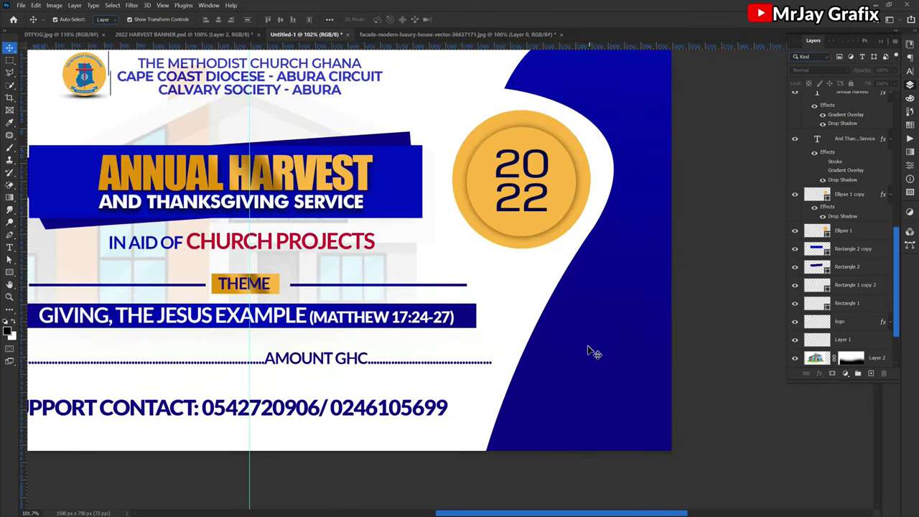
left_click(321, 404)
left_click_drag(496, 404, 568, 376)
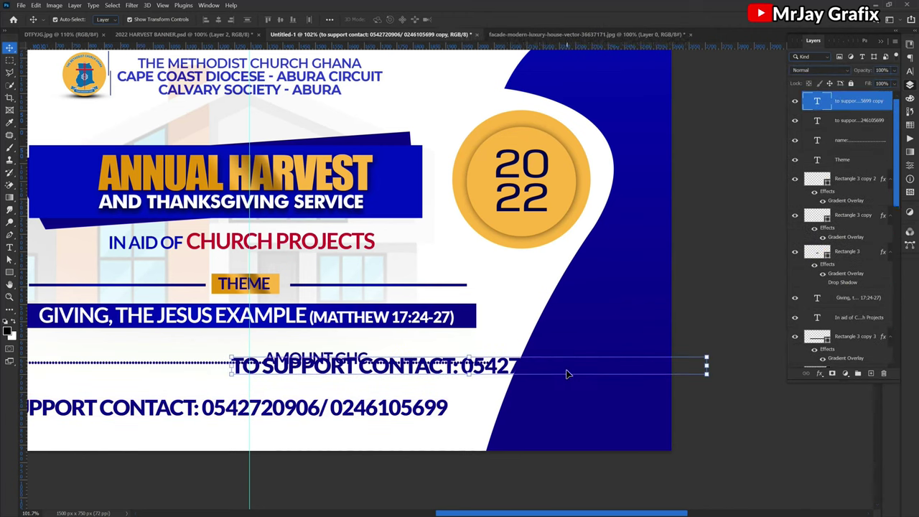
Step: Change the copied text's colour to white and delete its wording
double_click(566, 369)
left_click(386, 19)
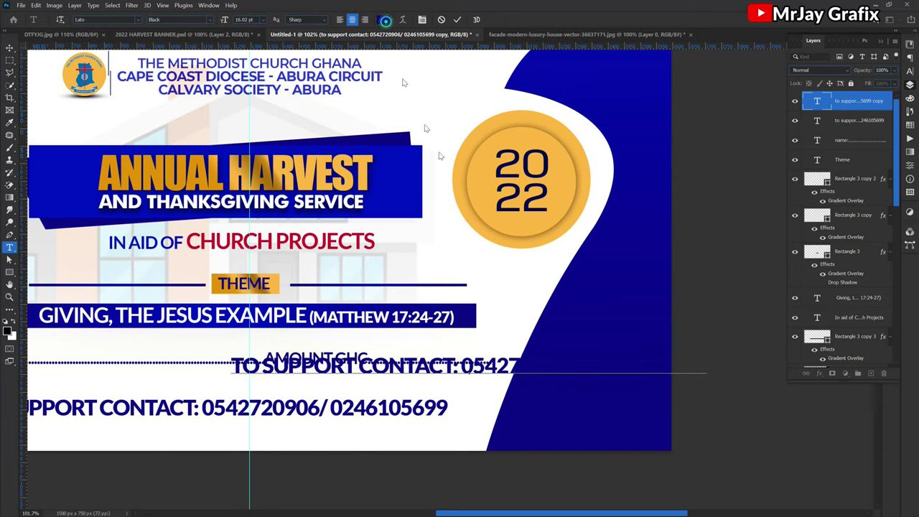
left_click(484, 251)
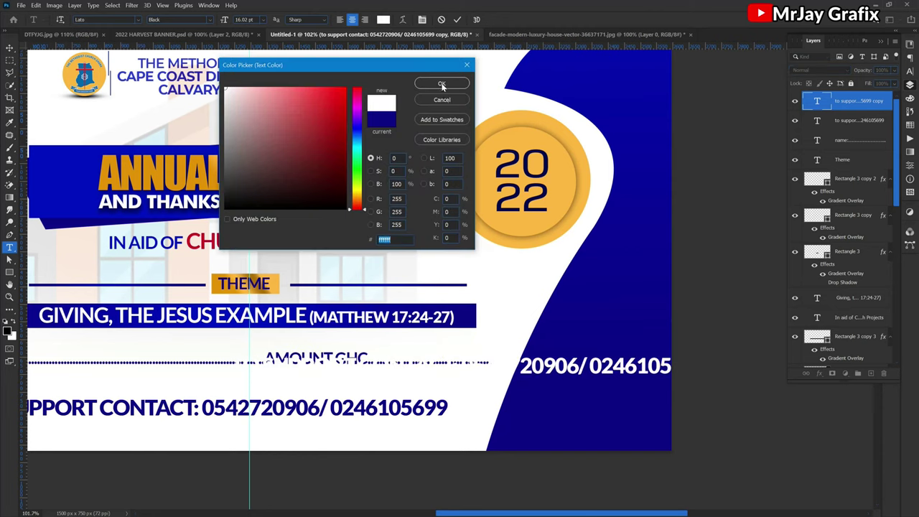
left_click(442, 85)
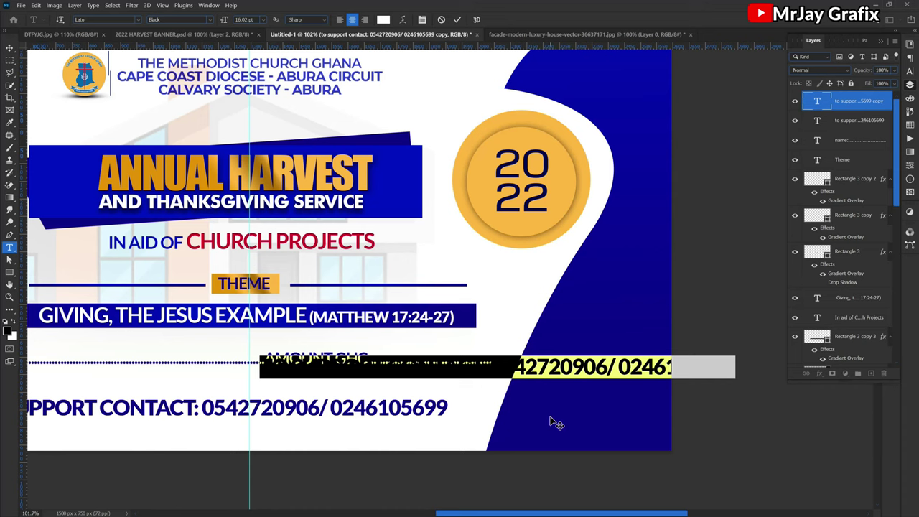
key("BackSpace")
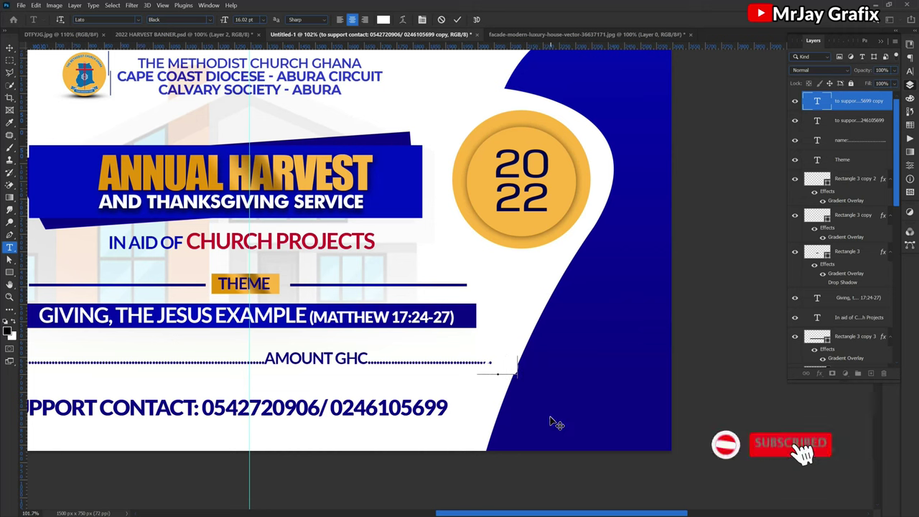
Step: Type the service times 7:30AM and 12:00PM on two lines in the blue area
type("7:30")
left_click_drag(643, 405, 655, 406)
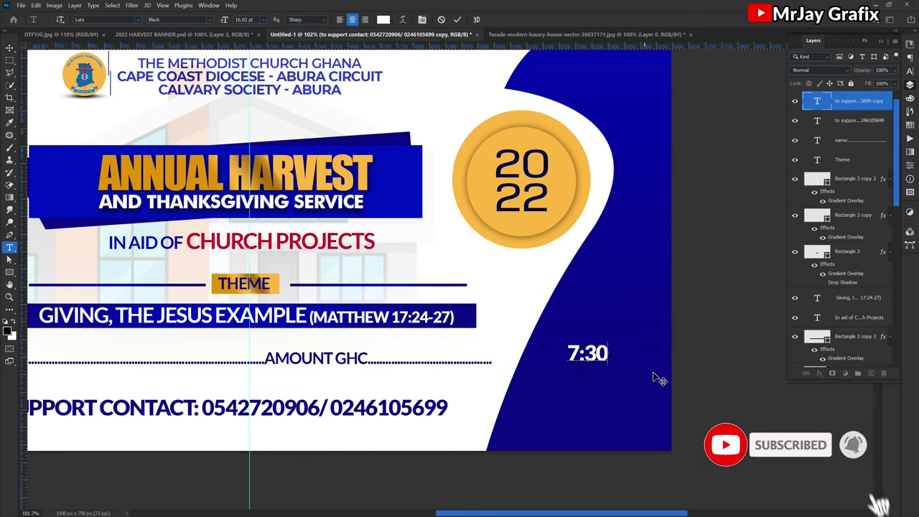
type("AM ")
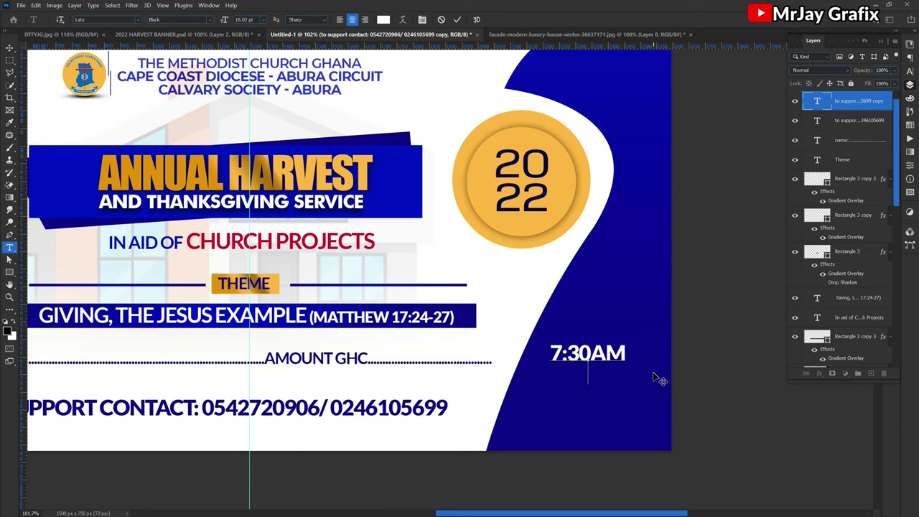
type("9")
key("BackSpace")
type("2")
key("BackSpace")
type("12:00PM")
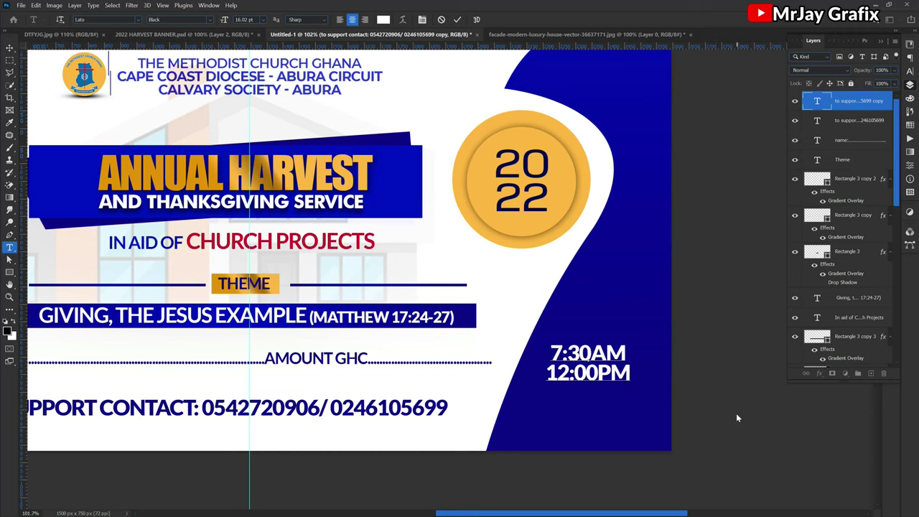
key("ctrl+Return")
Step: Nudge the white times text into place on the blue curve at the lower right
key("v")
mouse_move(583, 368)
left_mouse_down()
mouse_move(595, 370)
mouse_move(583, 384)
left_mouse_up()
key("ctrl+t")
key("Return")
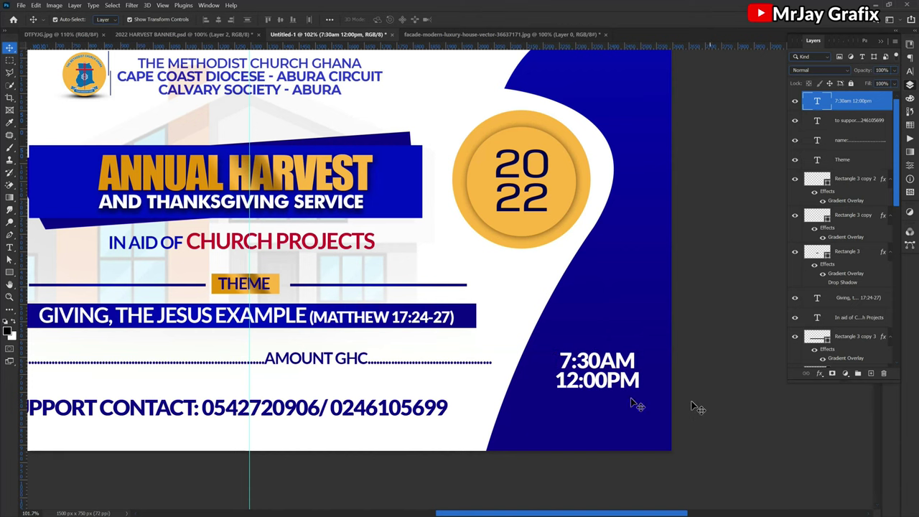
scroll(739, 395, "down", 3)
scroll(253, 403, "up", 1)
scroll(253, 404, "down", 1)
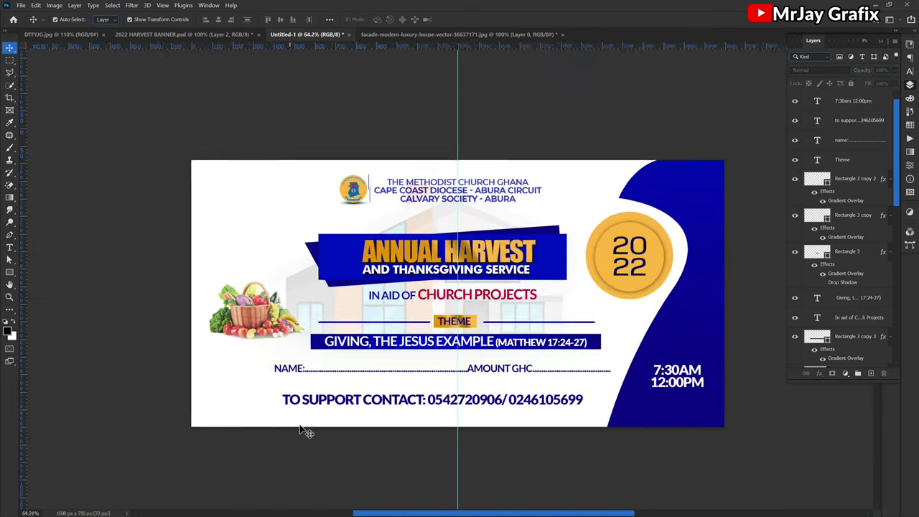